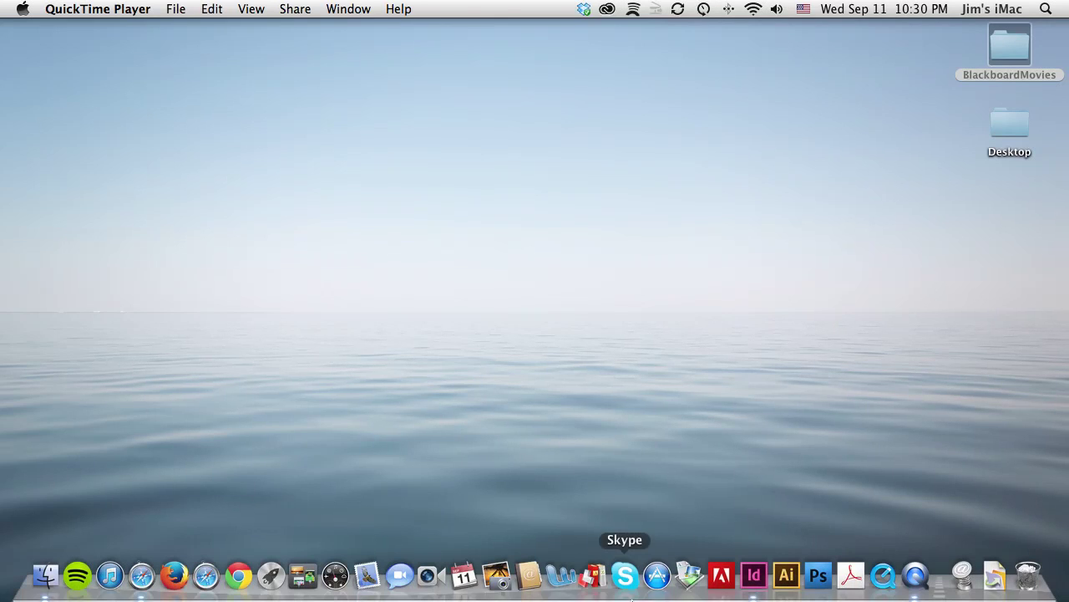
- Bring InDesign forward and start a new document from File > New > Document
click(755, 579)
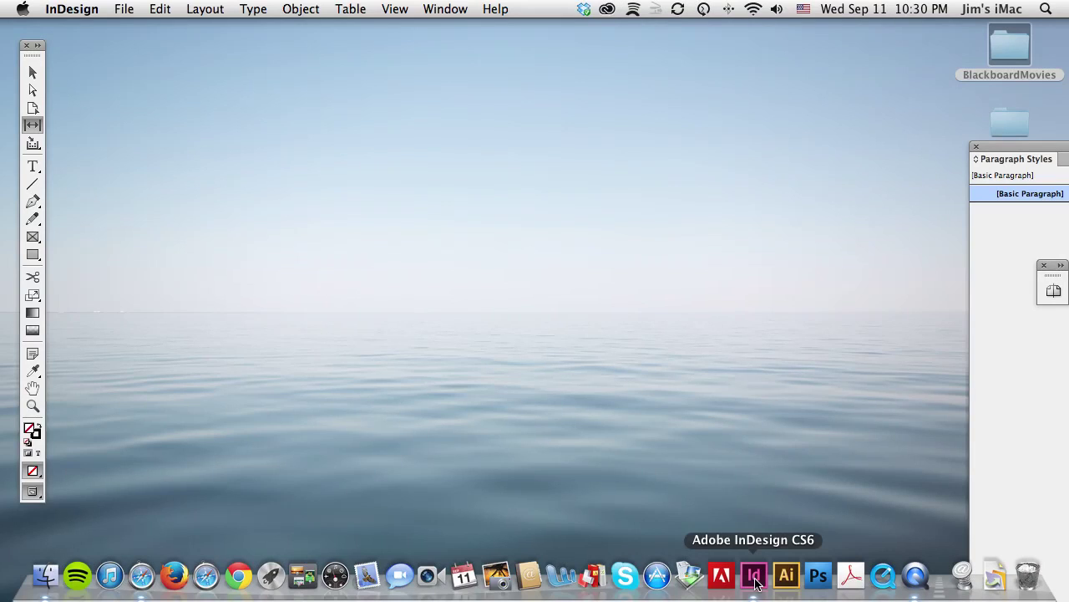
click(124, 10)
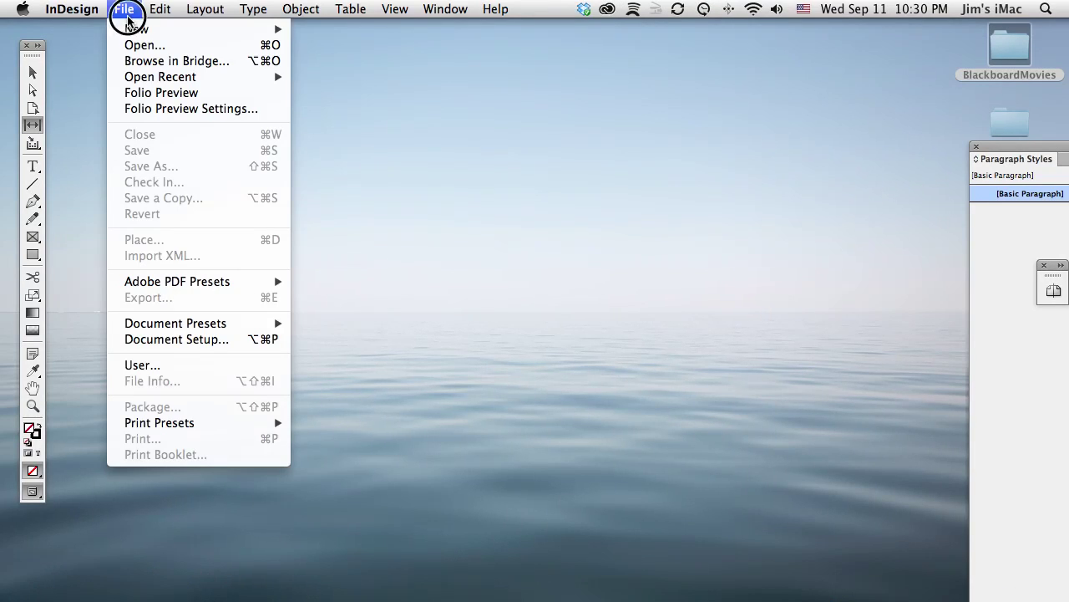
mouse_move(134, 28)
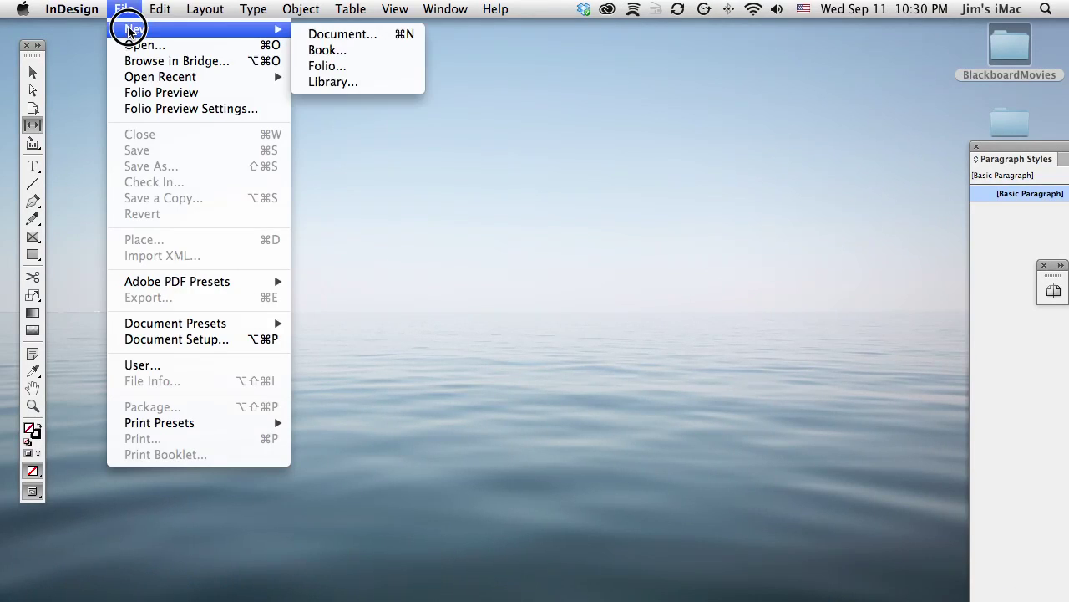
click(373, 38)
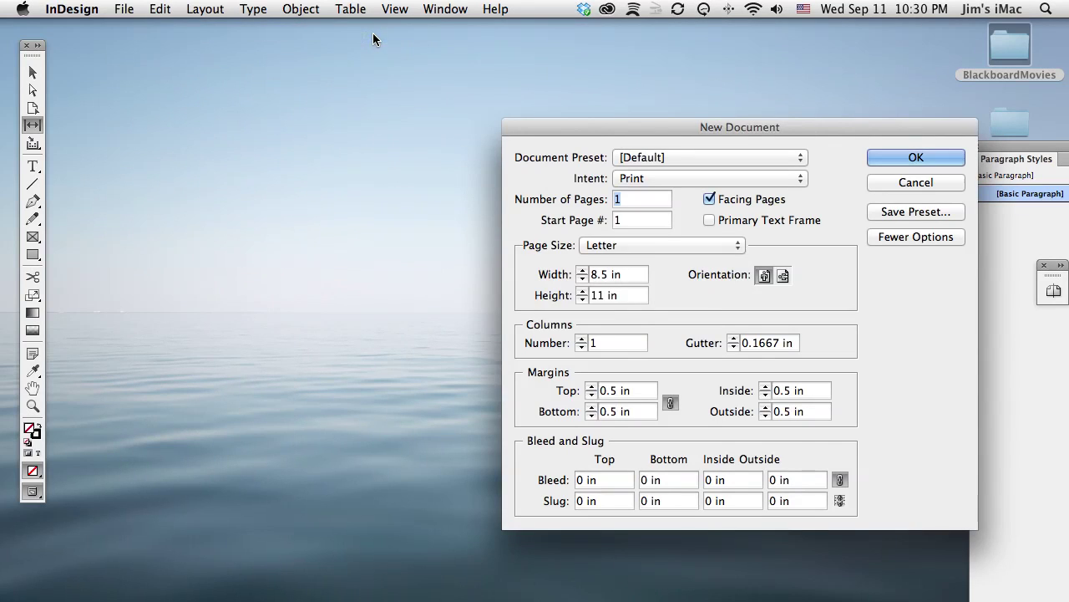
- Set a custom 11.6667 × 15 in page size and turn off Facing Pages
drag(588, 124, 377, 95)
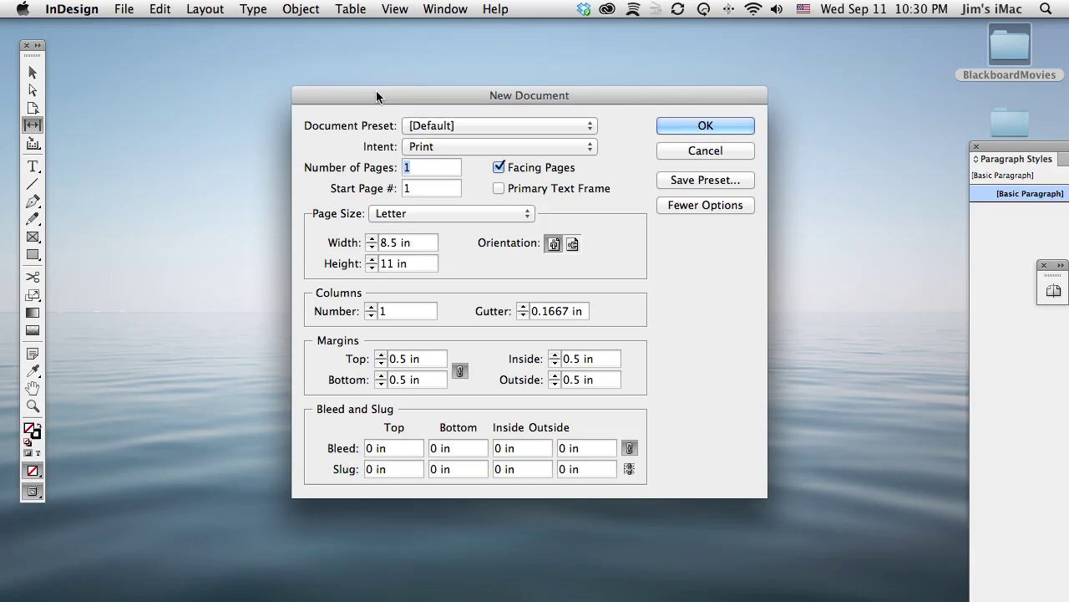
click(322, 242)
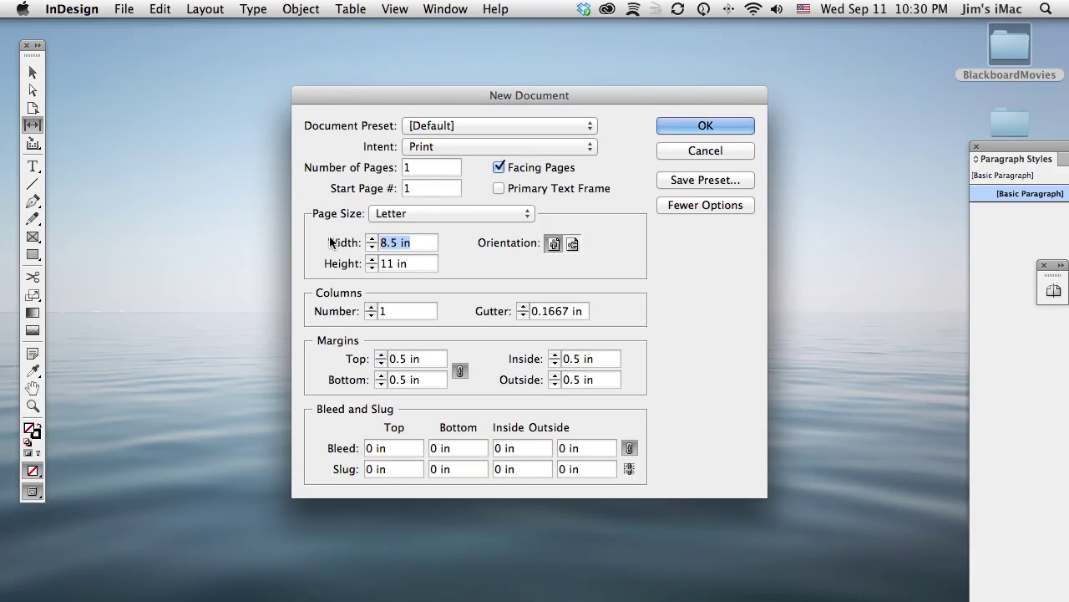
text(11.)
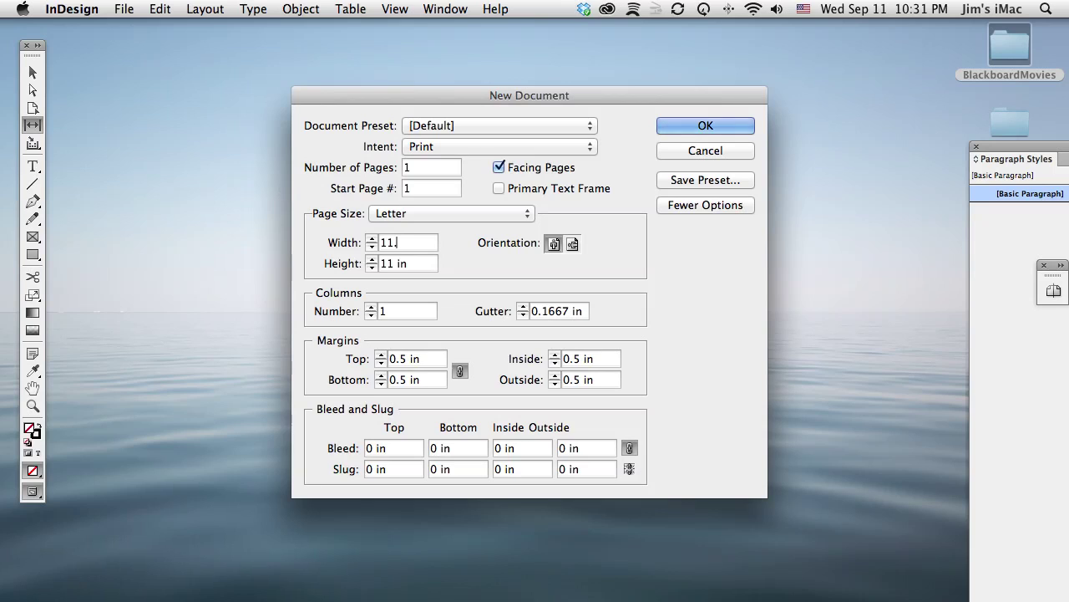
text(6667)
key(Tab)
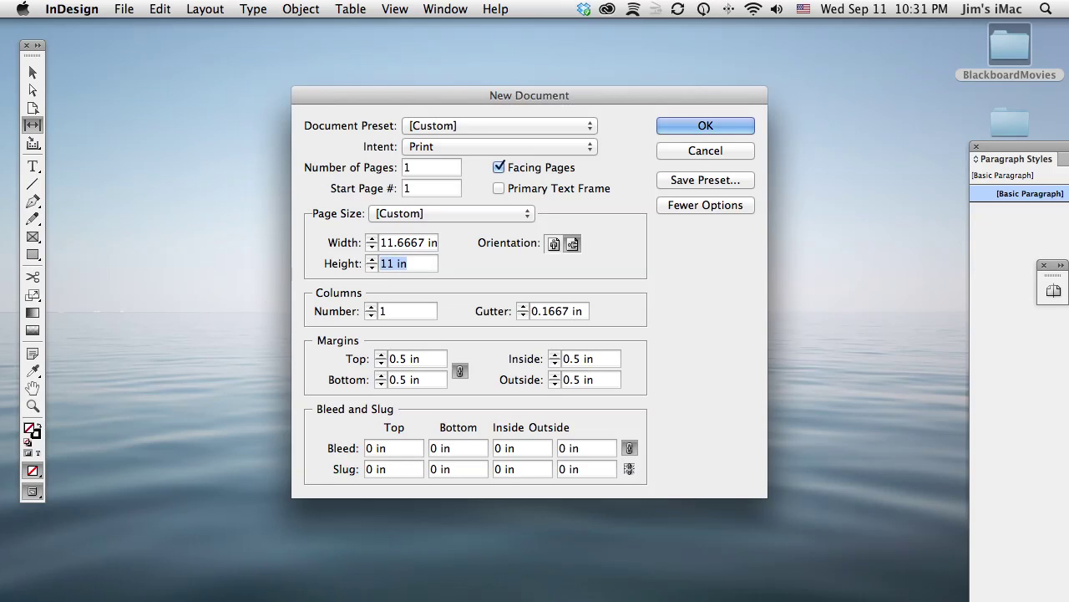
text(15)
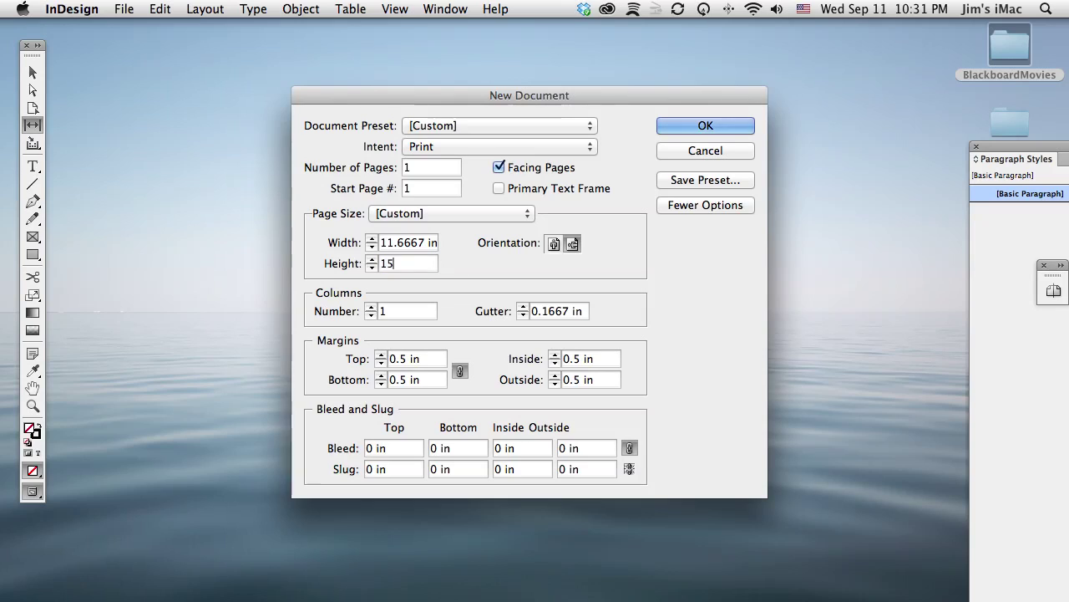
key(Tab)
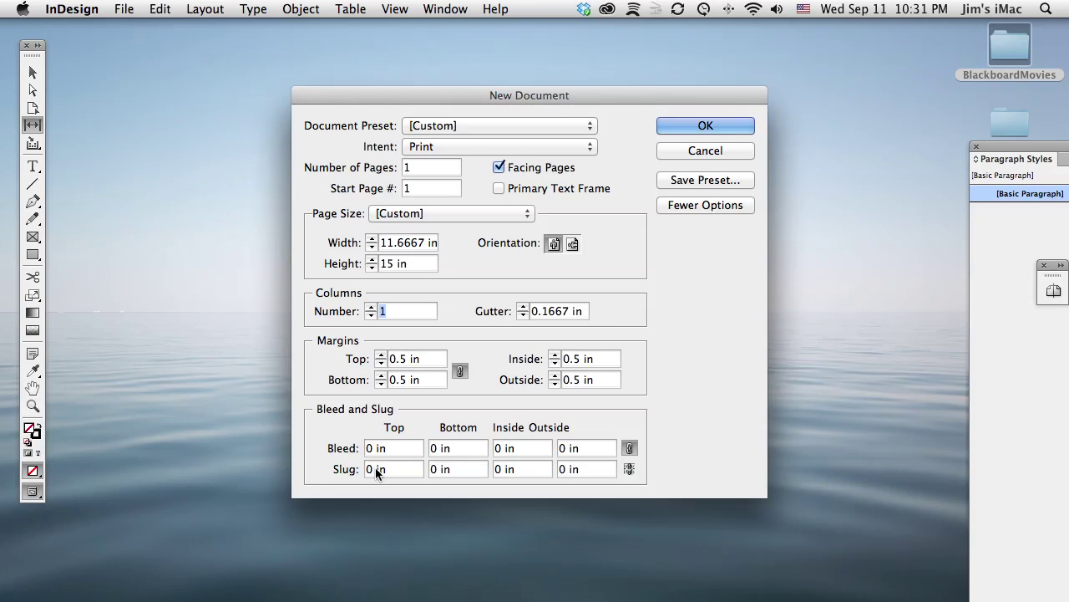
click(499, 167)
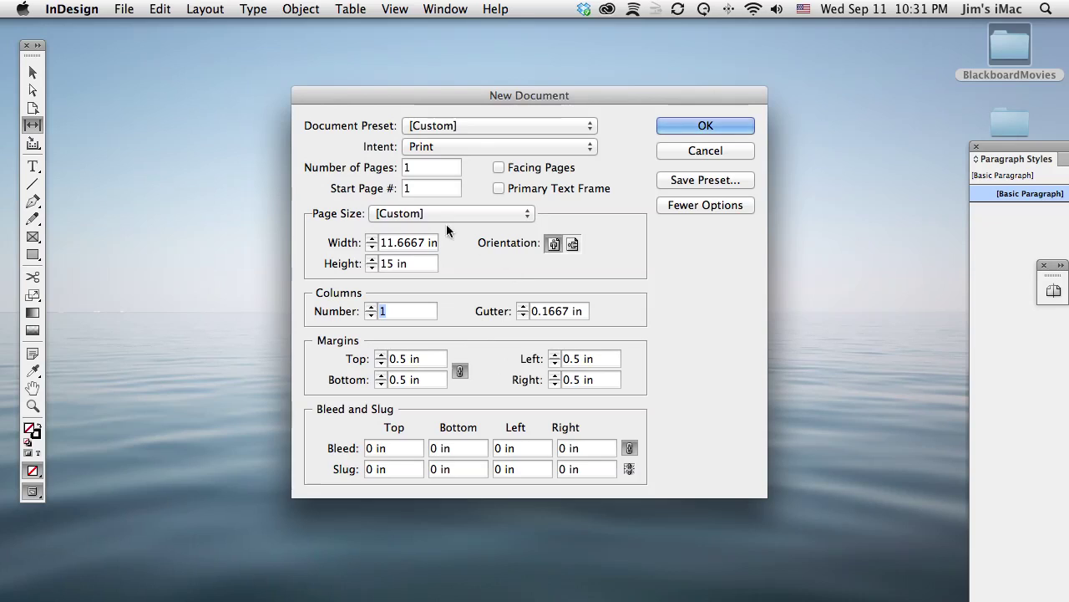
- Set start page 17, 5 columns and a 0.1875 in gutter, then create the document
click(383, 188)
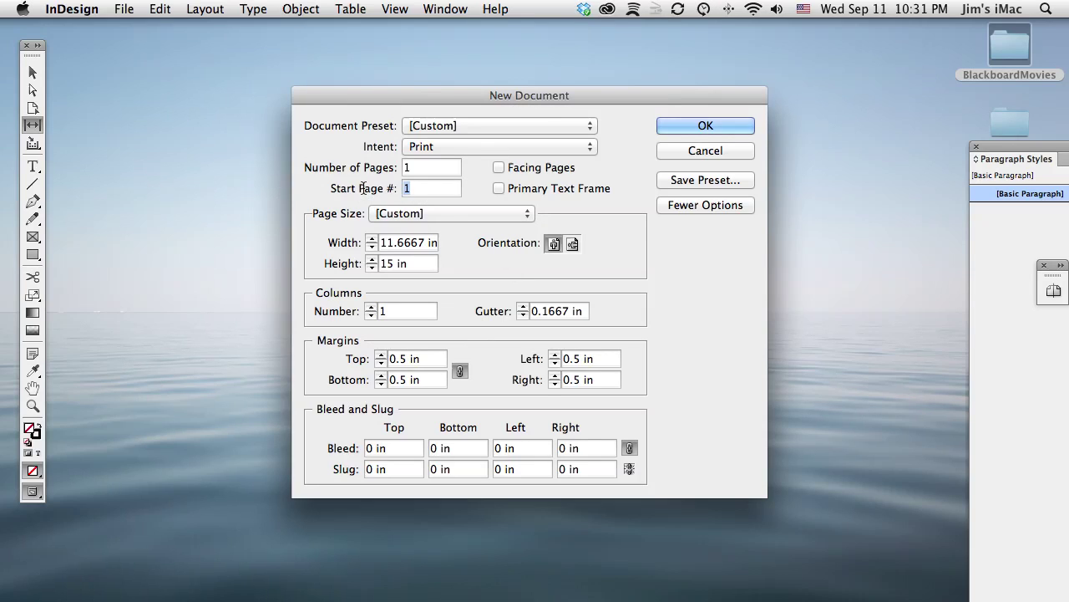
text(17)
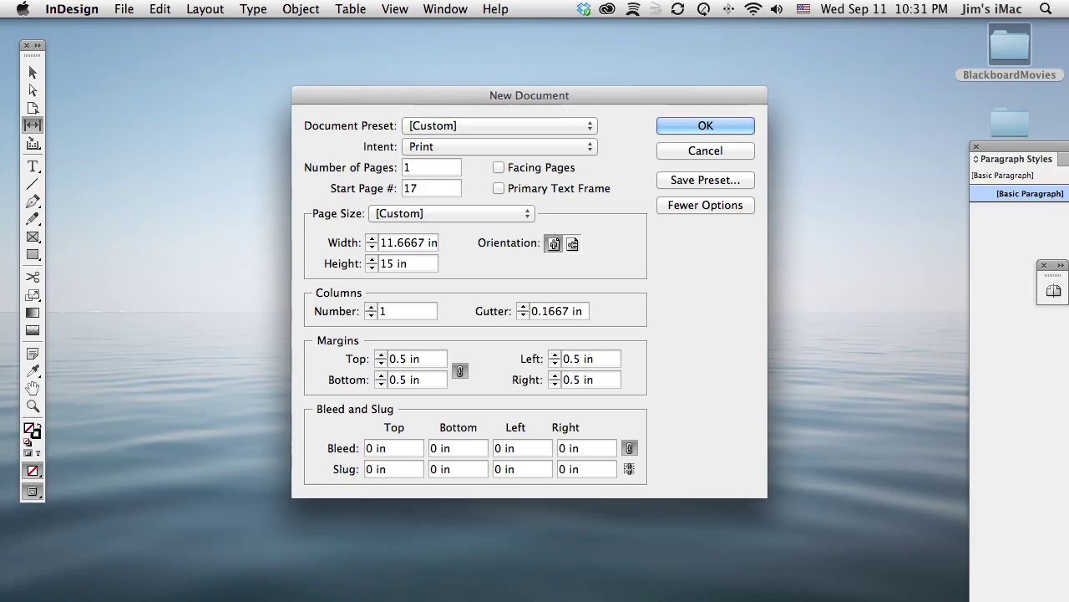
click(372, 307)
text(5)
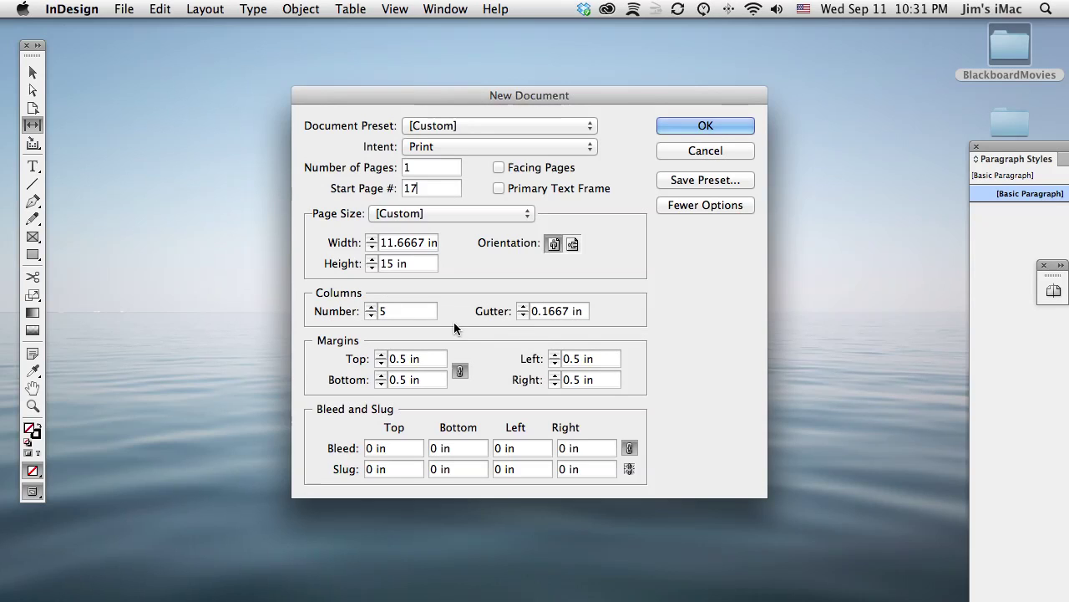
click(522, 308)
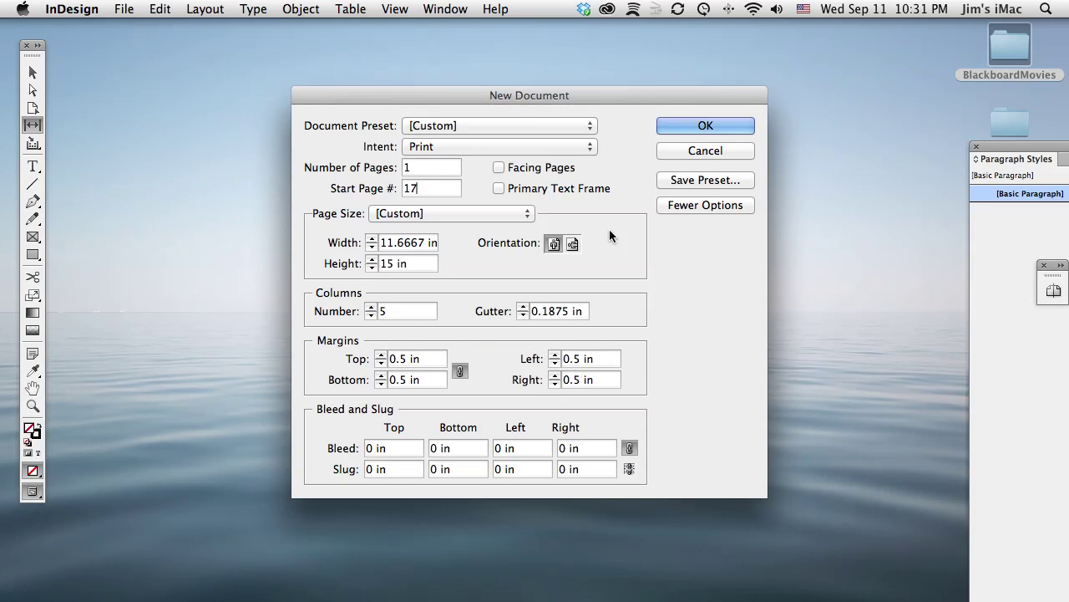
click(702, 205)
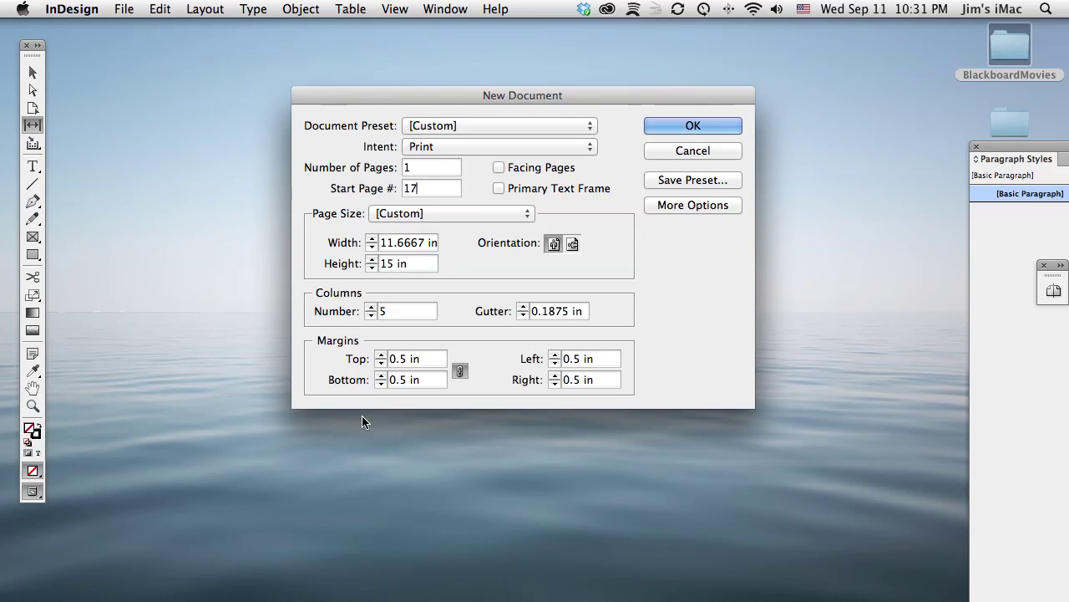
click(687, 204)
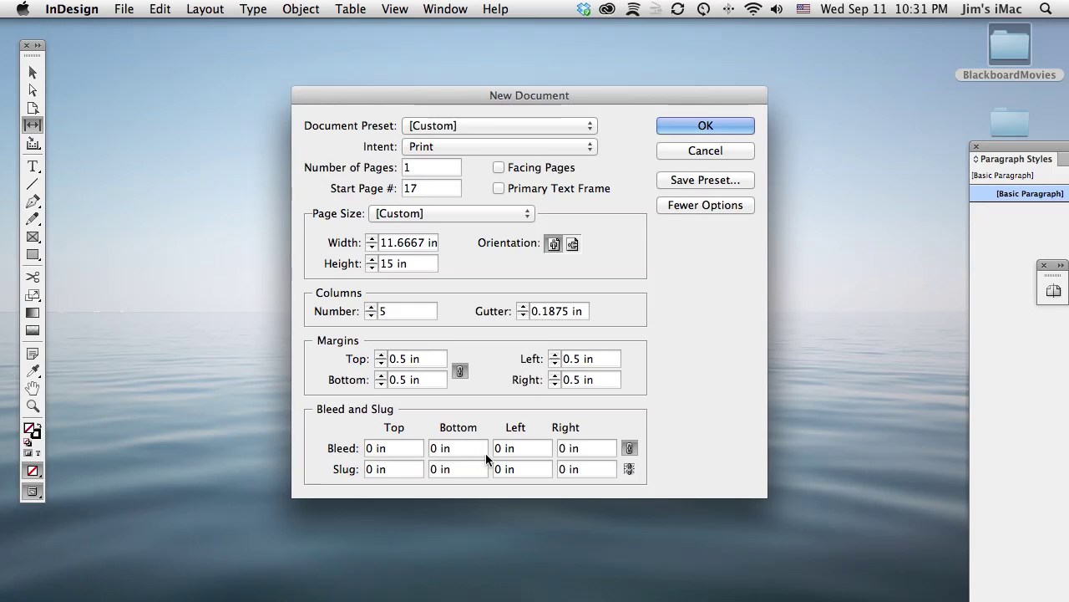
click(682, 125)
- Turn on the baseline grid via View > Grids & Guides and zoom into the page's top-left
drag(616, 141, 588, 23)
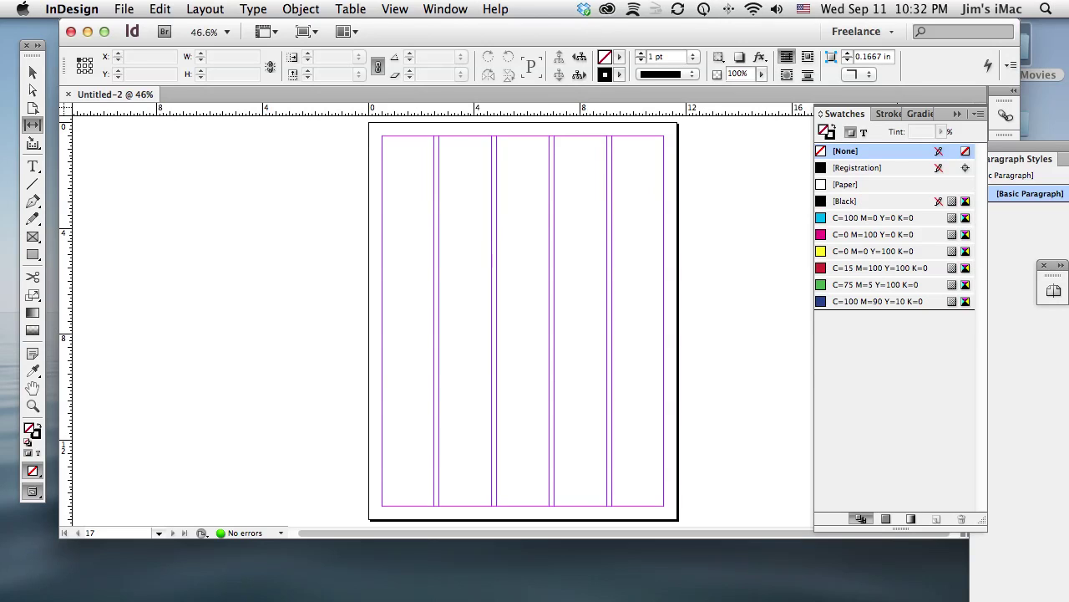
click(395, 8)
mouse_move(477, 311)
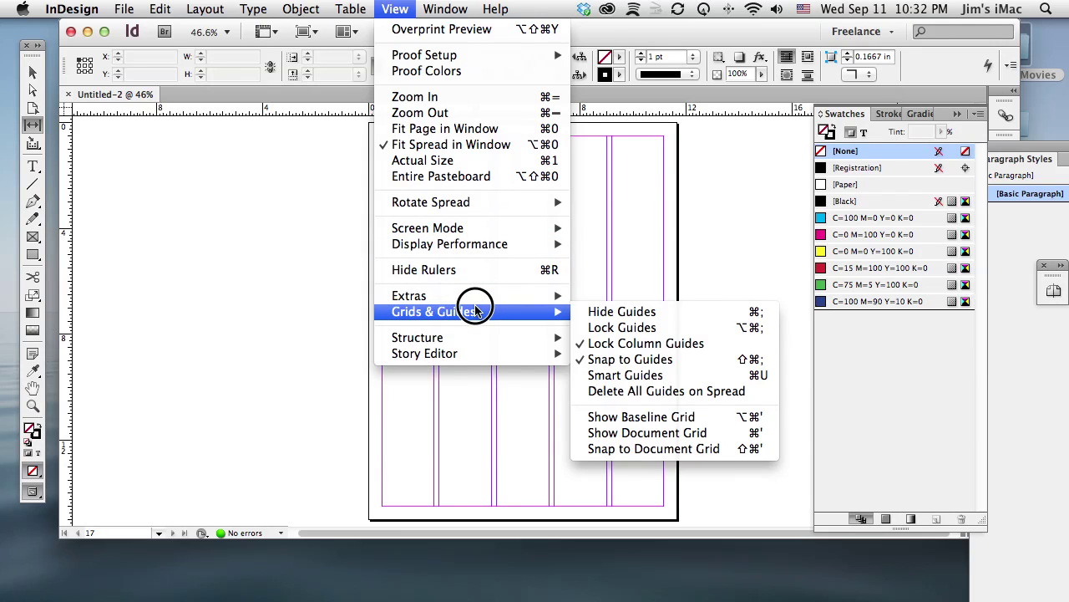
click(646, 416)
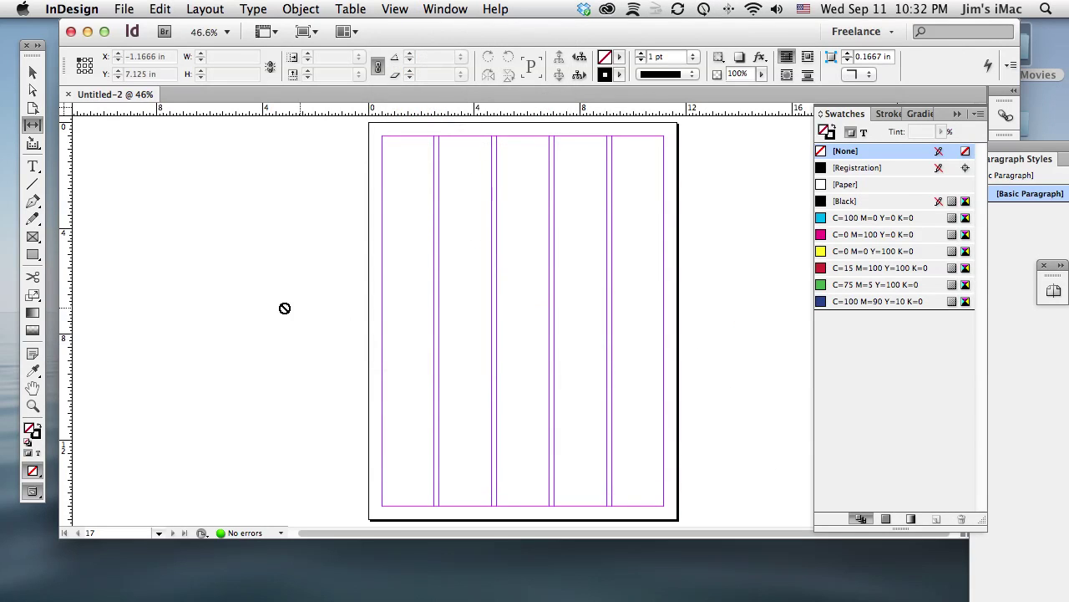
click(32, 405)
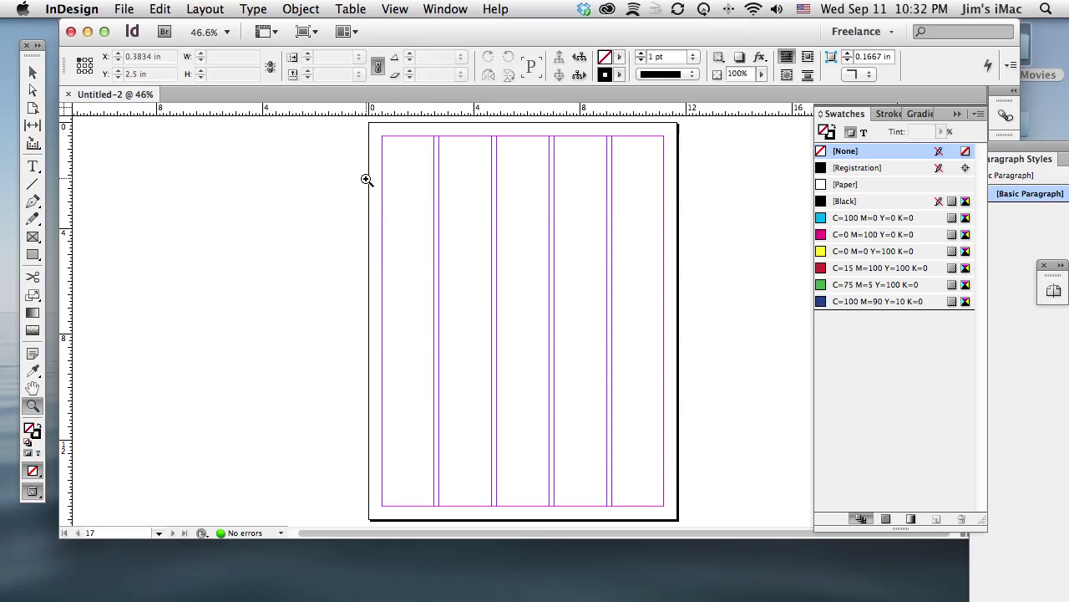
drag(361, 139, 642, 275)
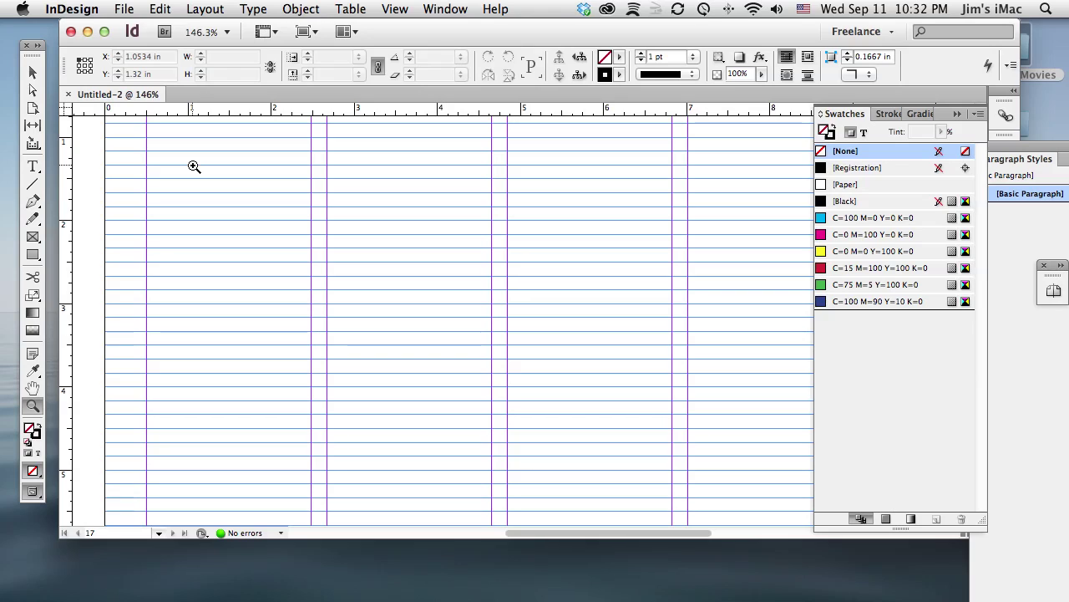
click(72, 9)
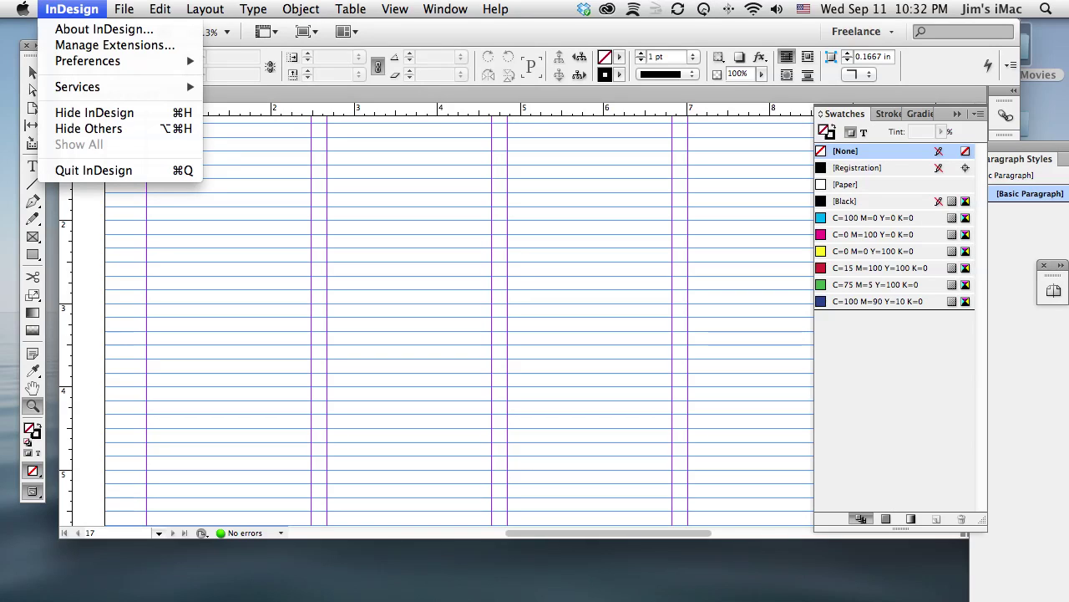
- Set the baseline grid increment to 14 pt in the Grids preferences
mouse_move(108, 63)
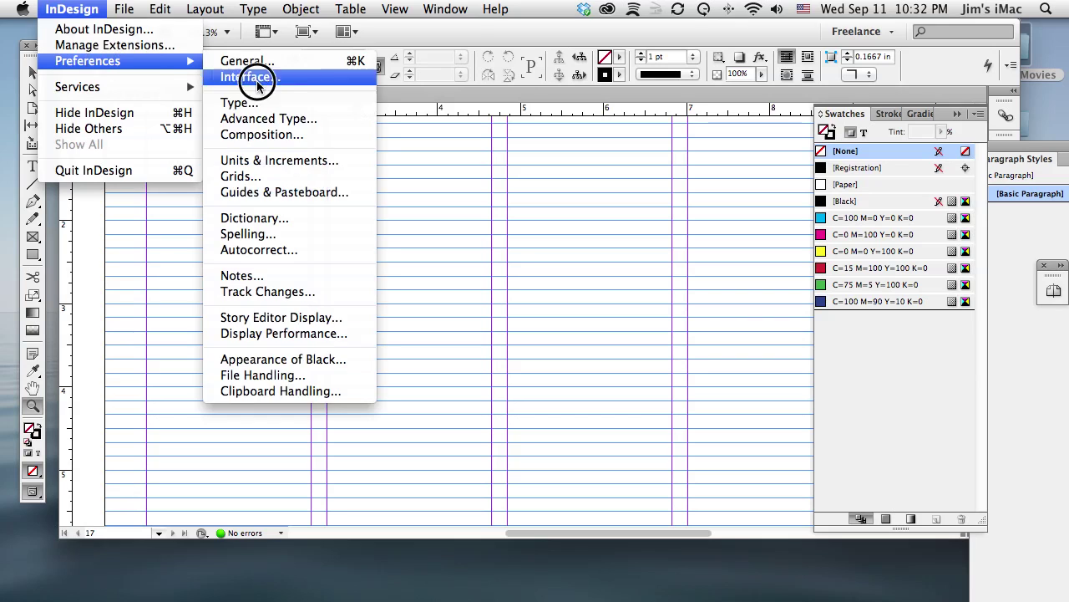
click(284, 177)
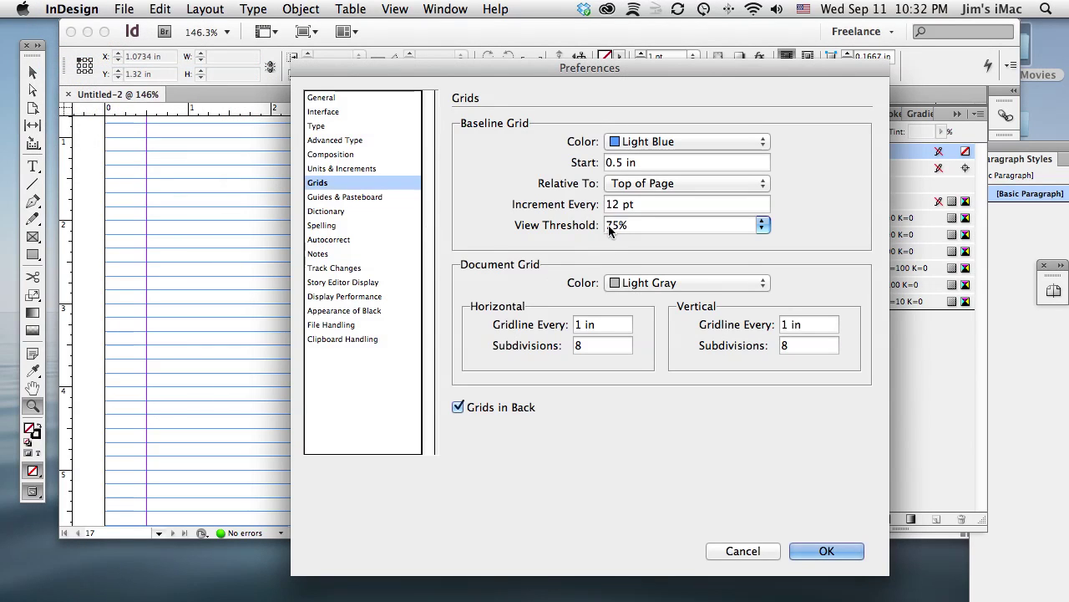
drag(637, 204, 562, 203)
text(14)
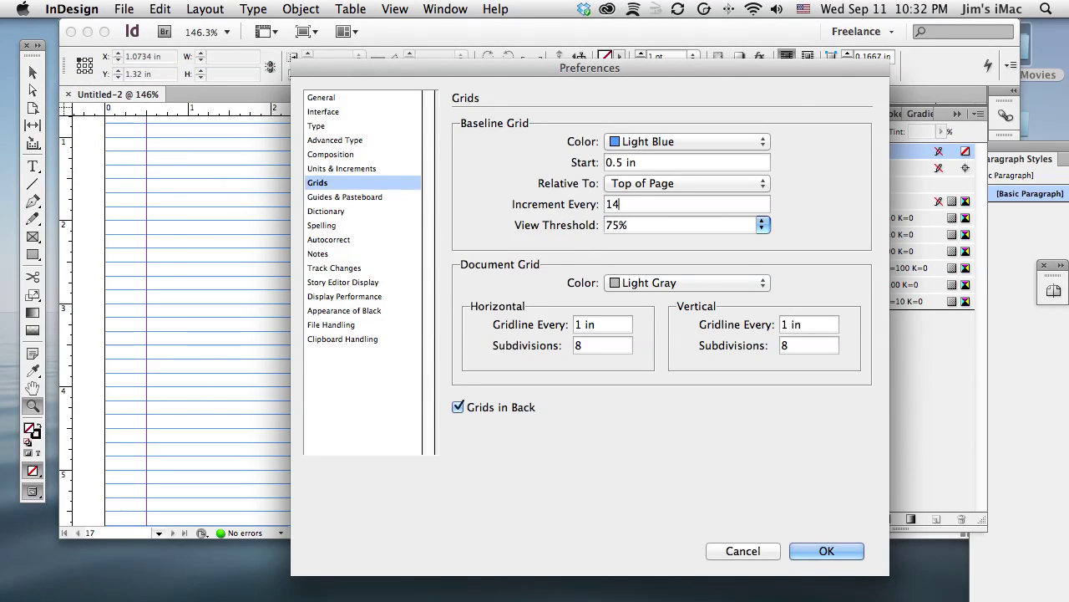
key(Tab)
click(826, 551)
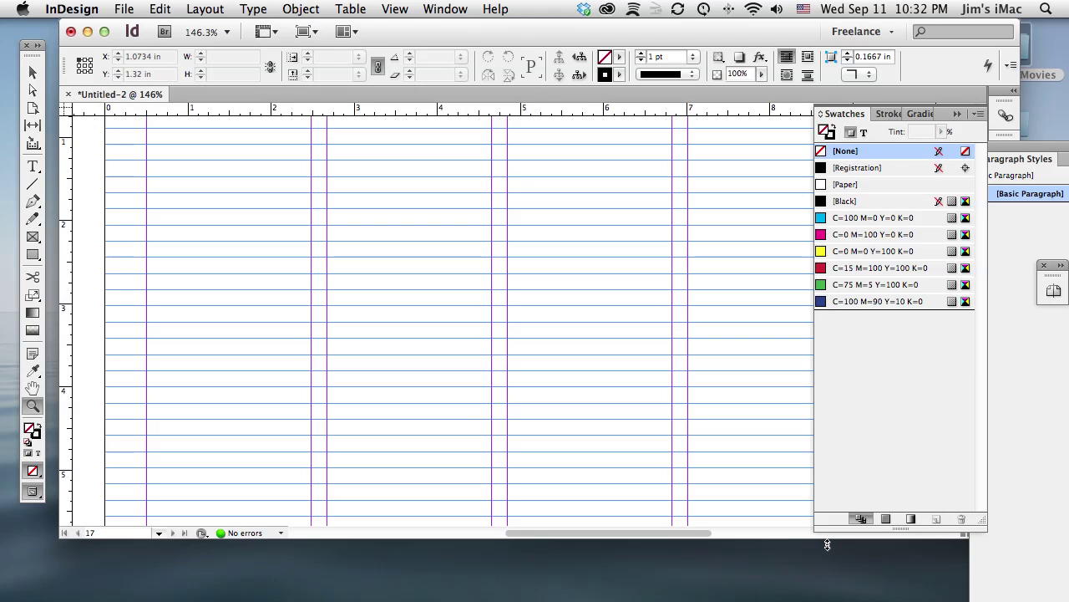
- Fit the page, then zoom into its top-left to view the baseline grid
key(super+0)
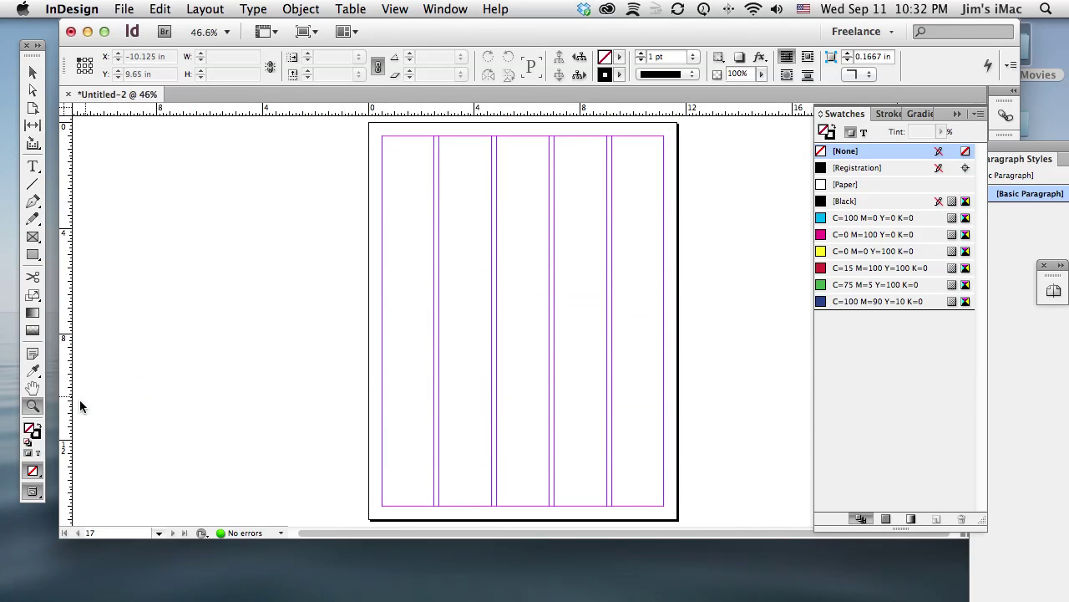
click(28, 406)
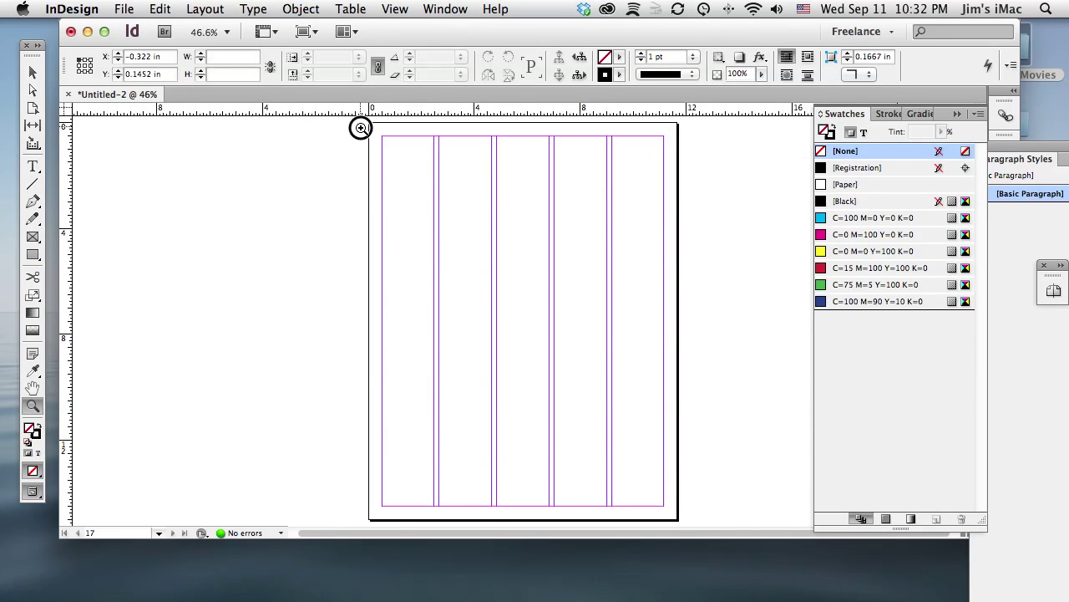
drag(360, 127, 718, 291)
drag(616, 31, 615, 112)
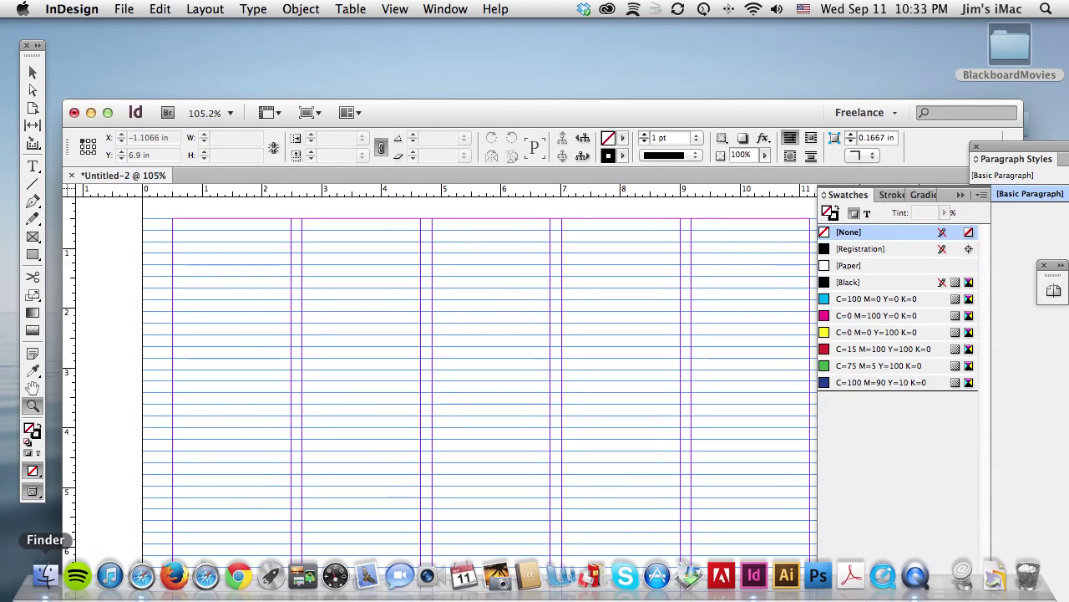
click(52, 578)
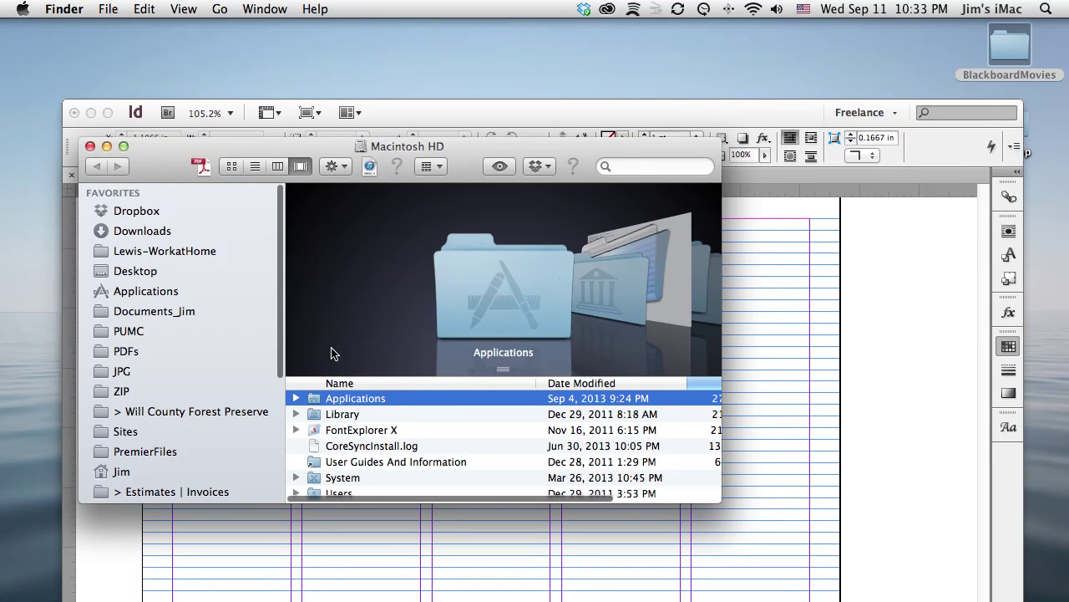
- Browse Dropbox > PubDesign_Inbox and open Project1_Newspaper_Completed.pdf as a reference
drag(244, 152, 319, 56)
click(209, 114)
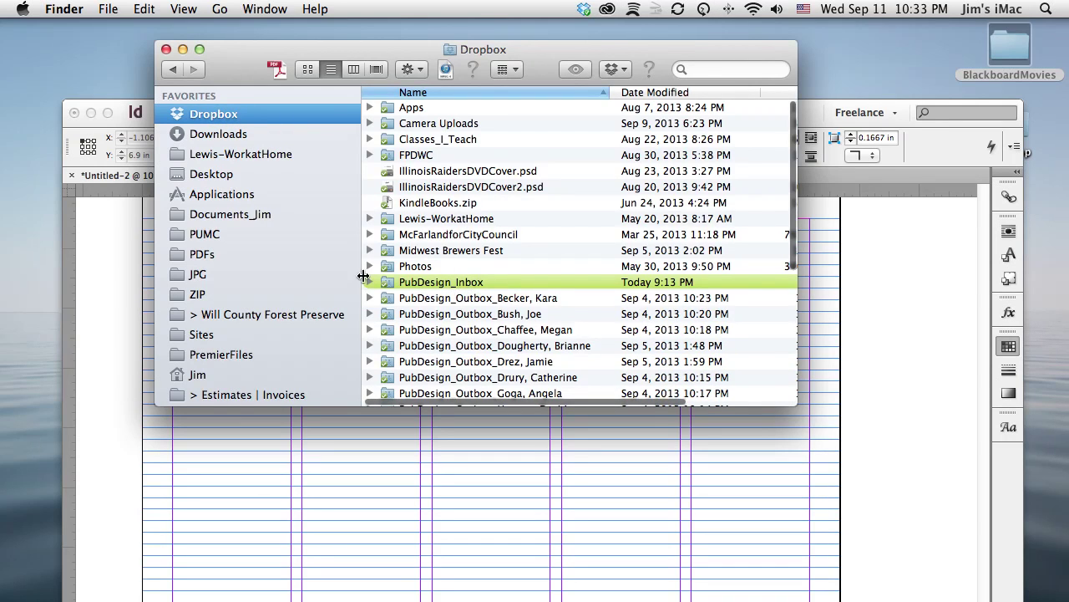
double_click(410, 284)
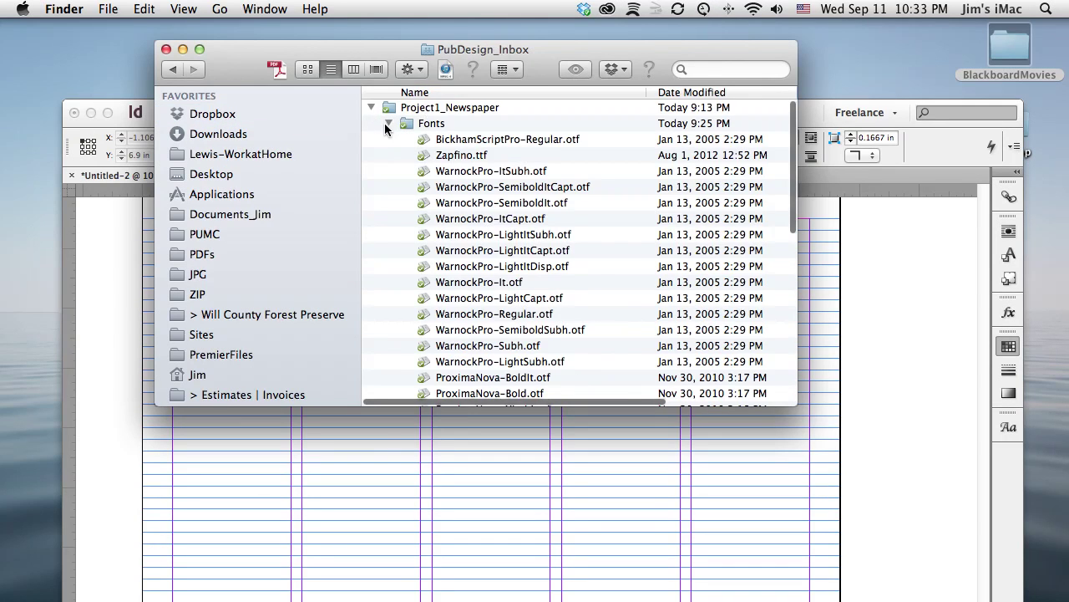
click(388, 123)
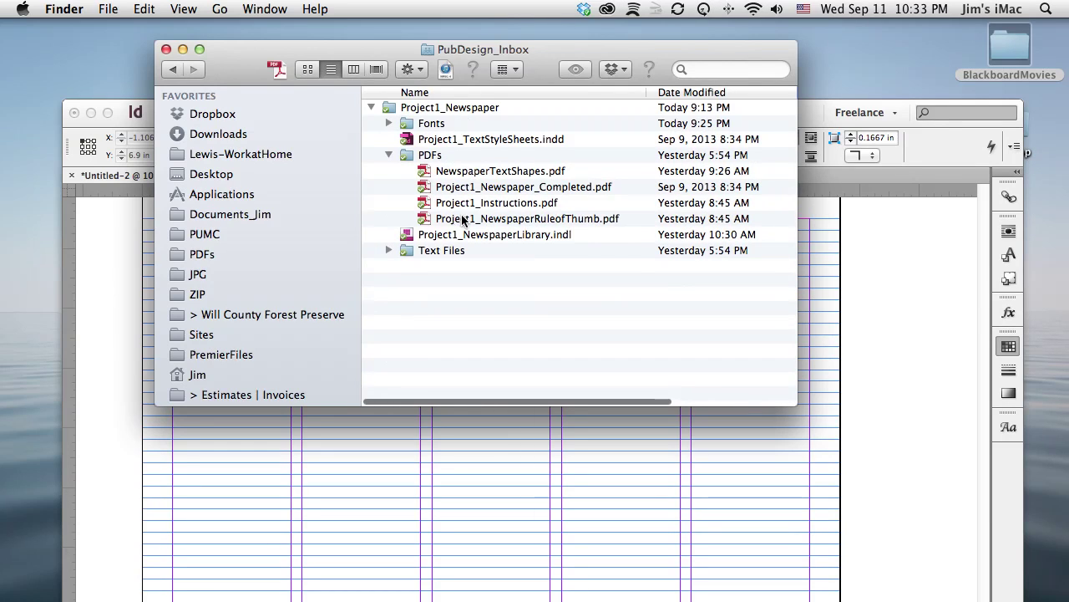
double_click(472, 191)
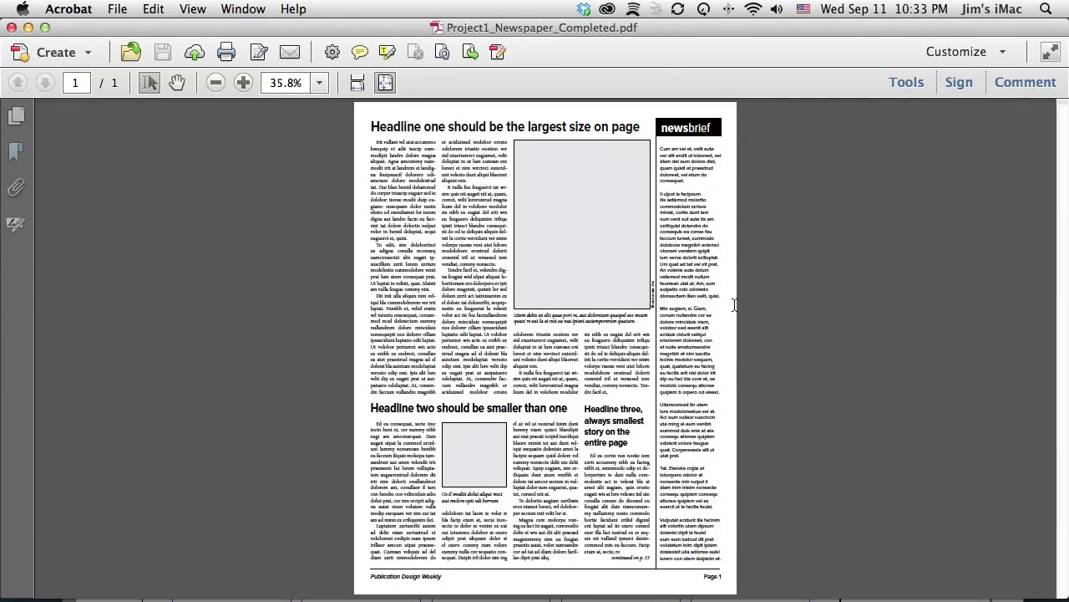
- Minimize the reference PDF and open Project1_NewspaperLibrary.indl in InDesign
drag(861, 24, 809, 26)
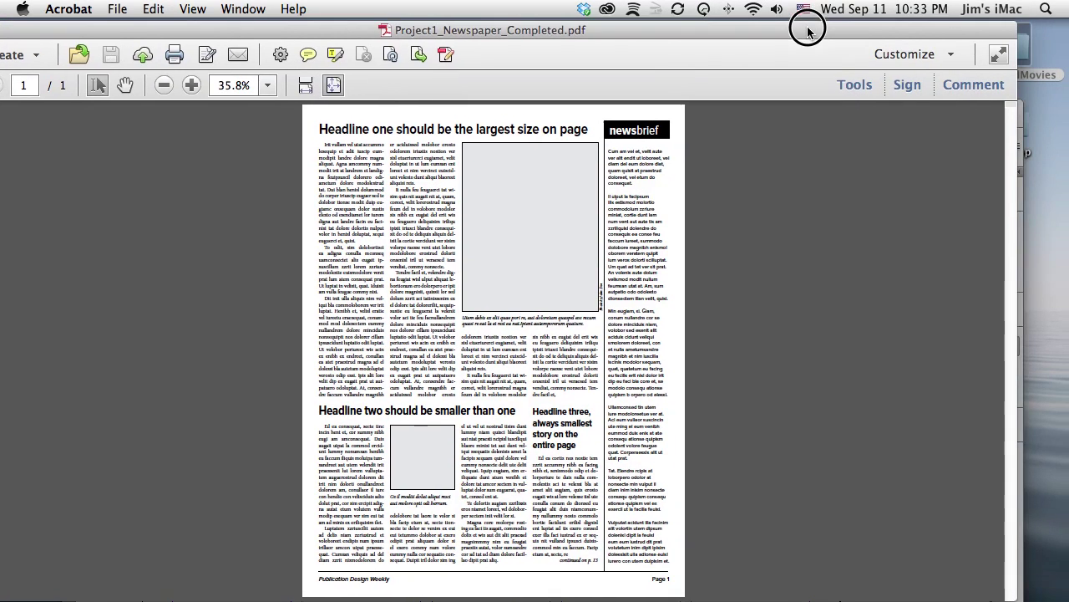
double_click(358, 30)
click(370, 53)
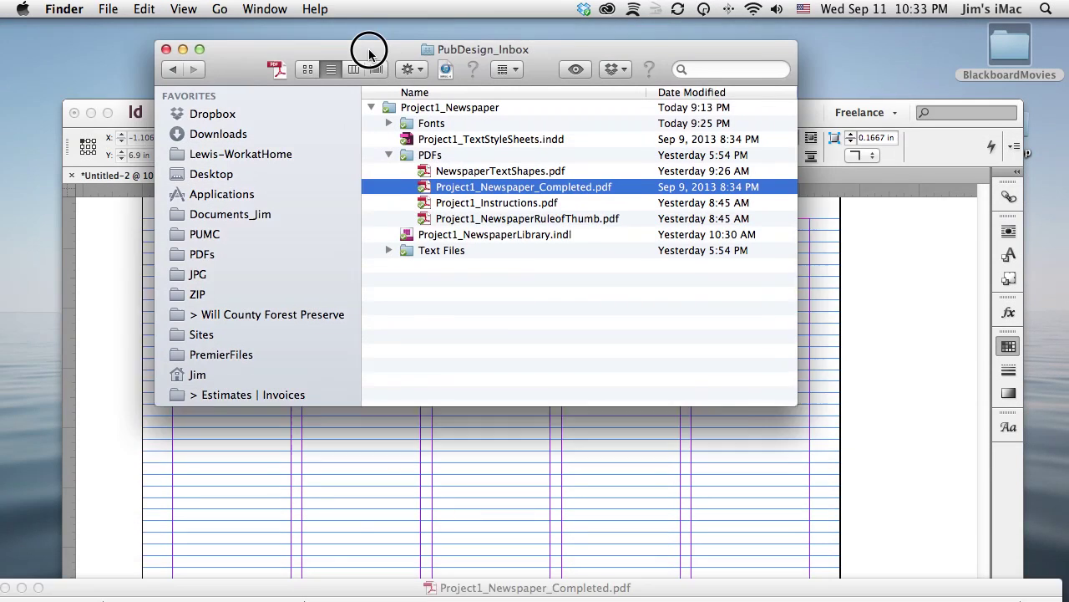
drag(370, 54, 351, 44)
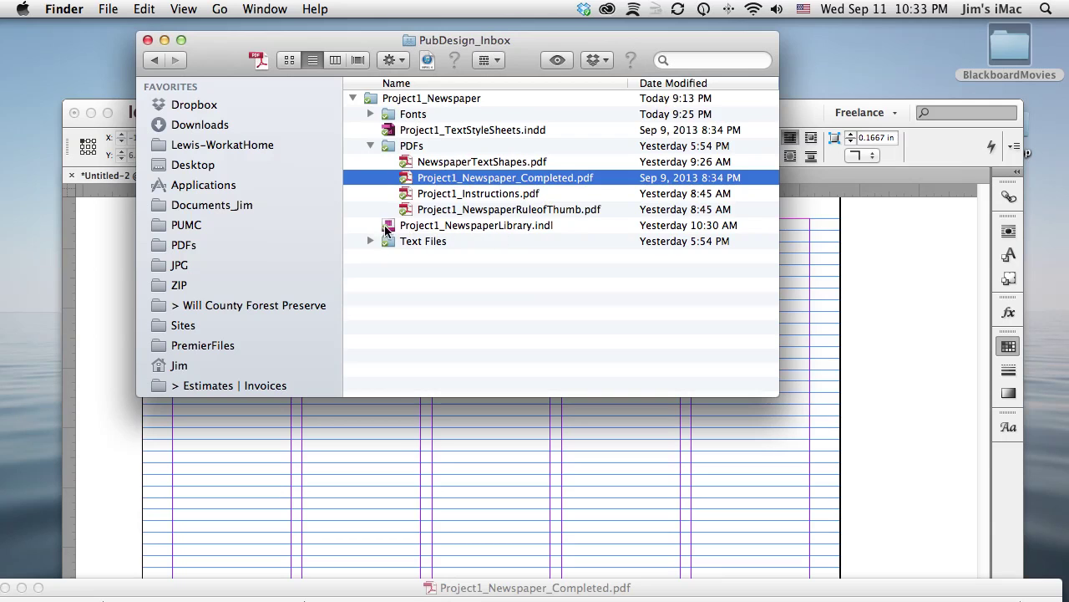
double_click(389, 230)
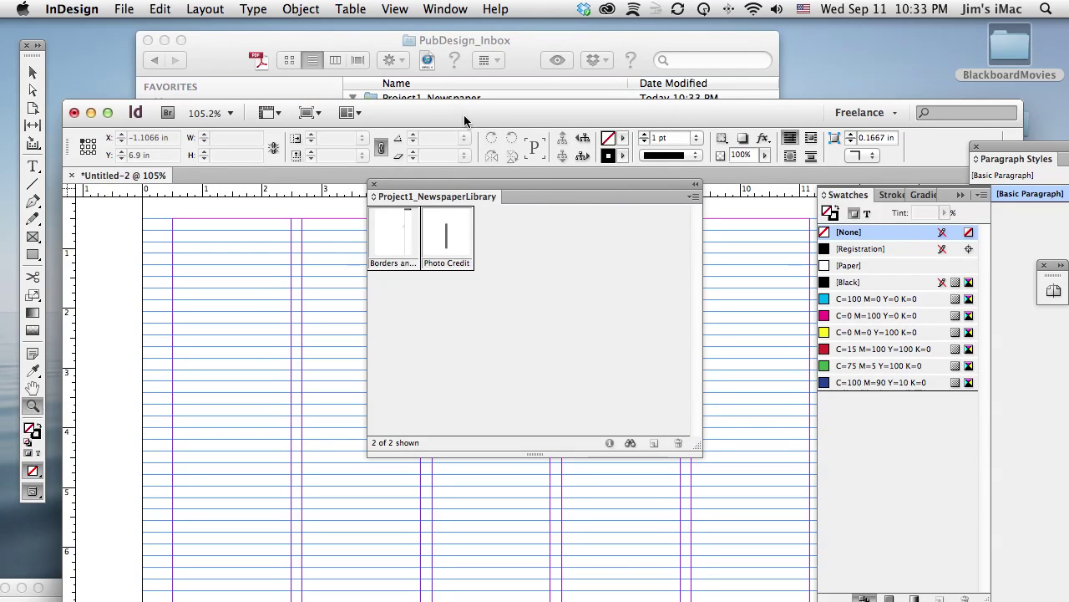
- Dock the library panel beside Swatches, collapse Swatches, expand the library, and fit the page
drag(463, 114, 434, 46)
drag(445, 178, 623, 200)
drag(615, 43, 557, 39)
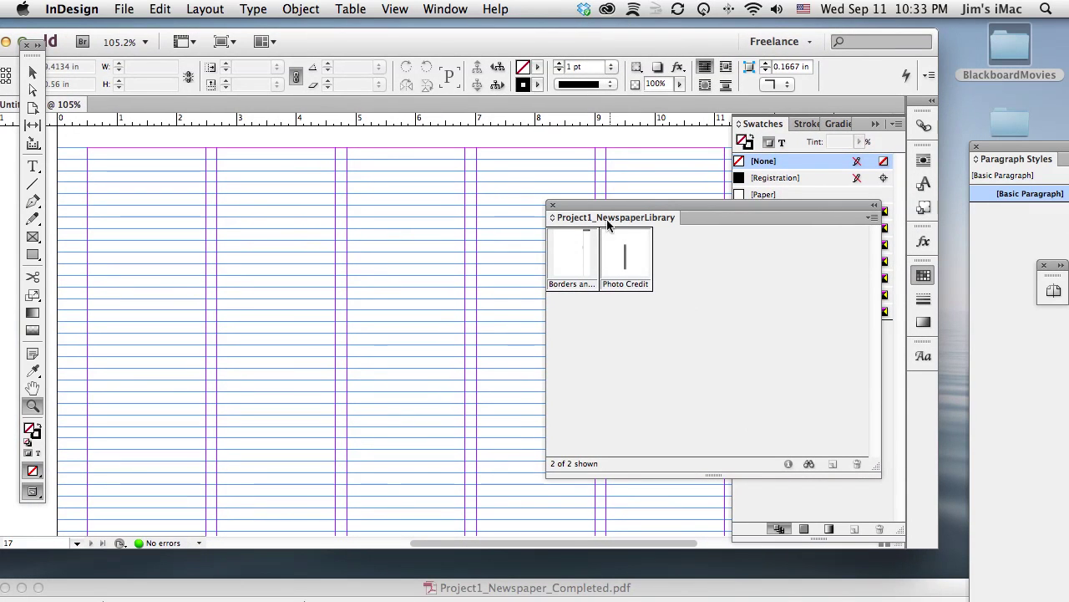
drag(772, 209, 934, 396)
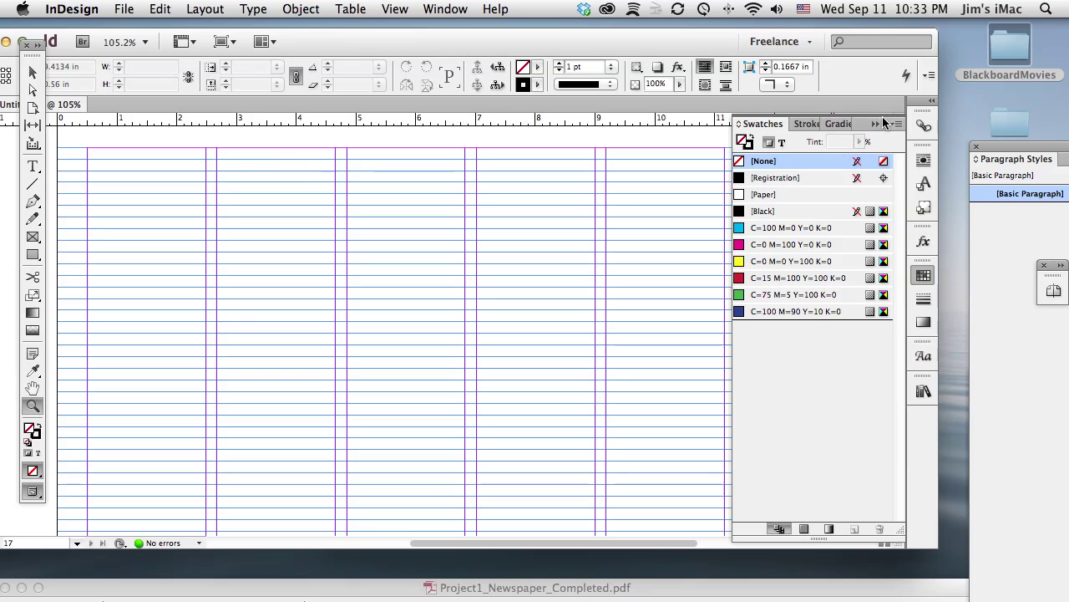
click(877, 124)
click(923, 391)
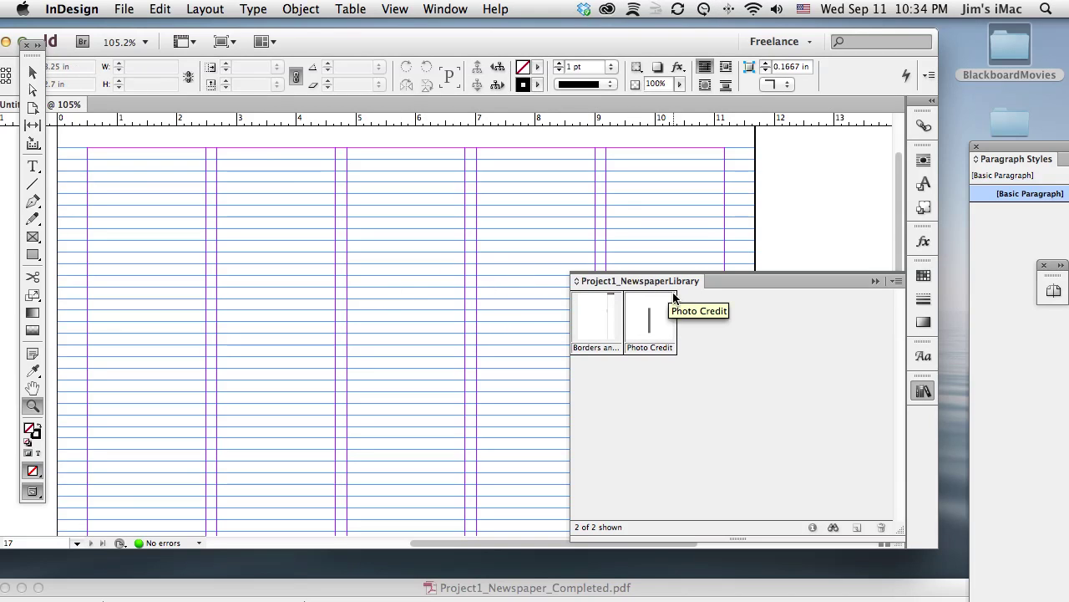
key(super+0)
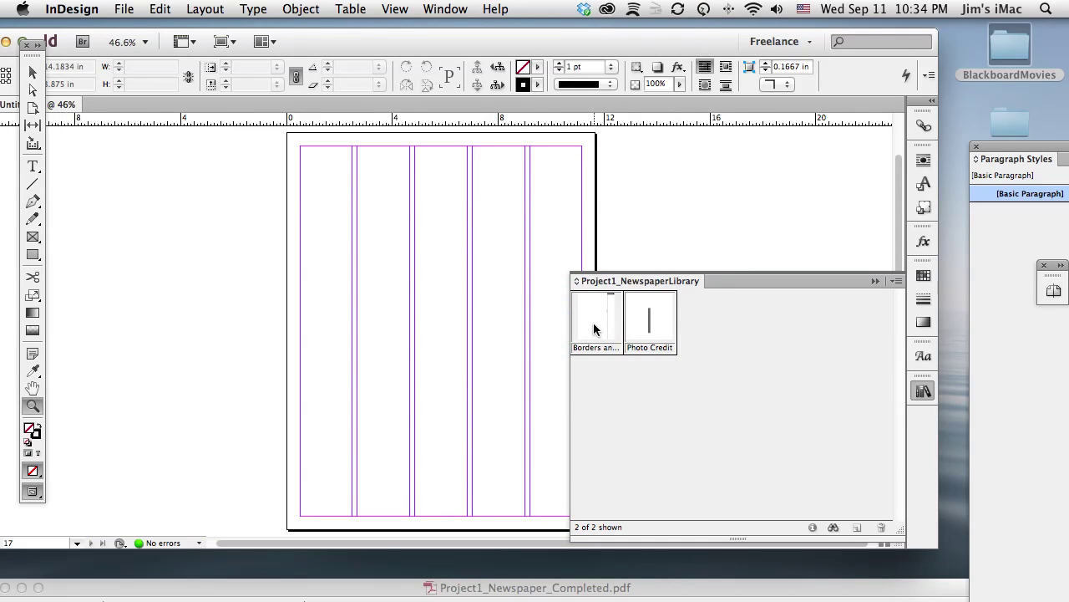
- Place the Borders library item, hide guides, and move it to Y 0.5 in
drag(594, 330, 443, 330)
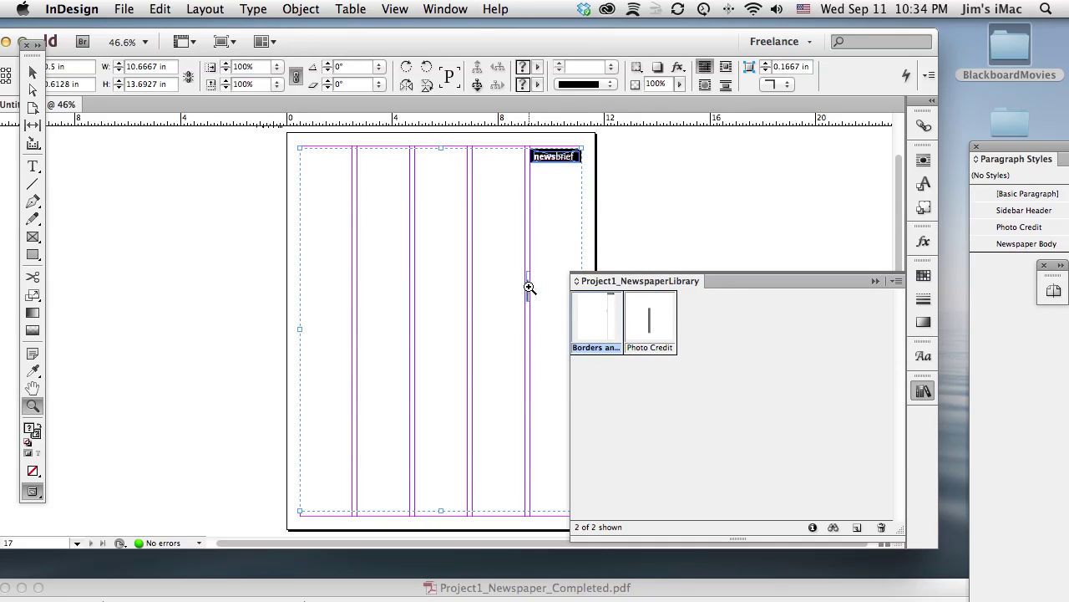
key(super+semicolon)
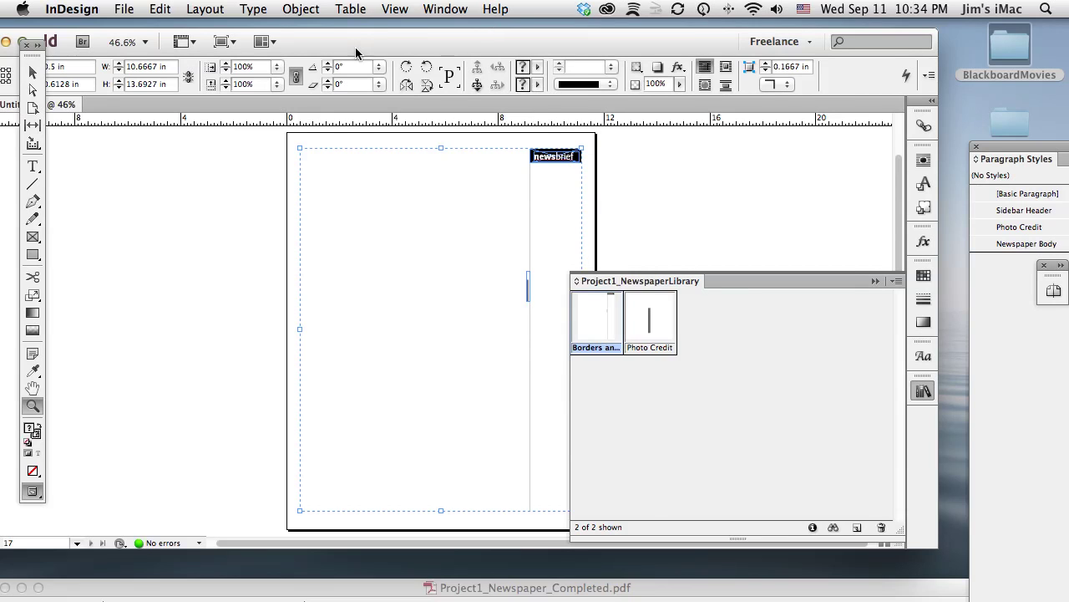
double_click(417, 40)
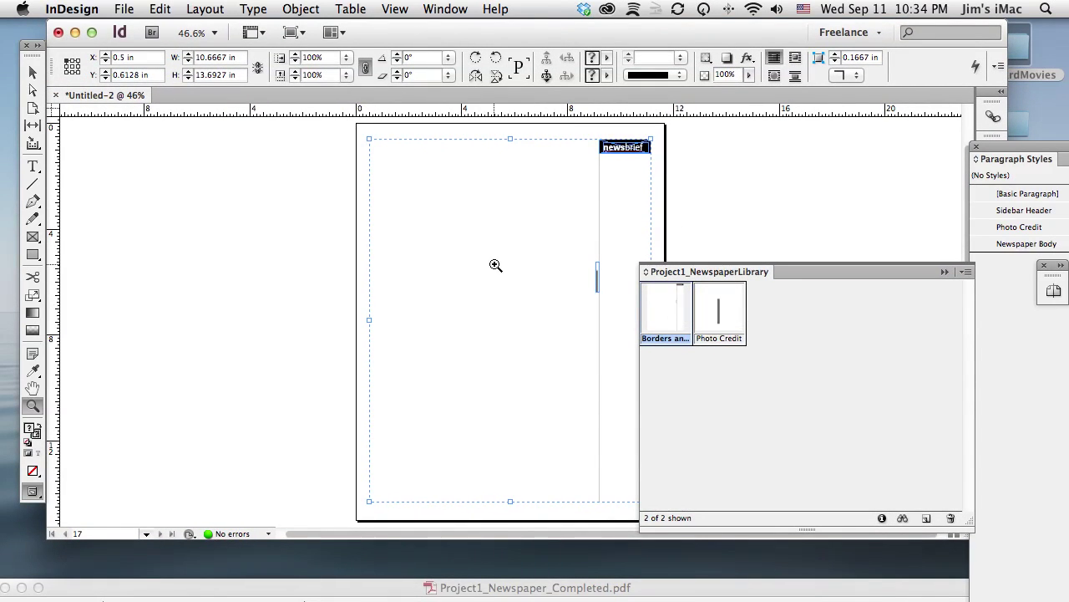
click(106, 77)
click(105, 78)
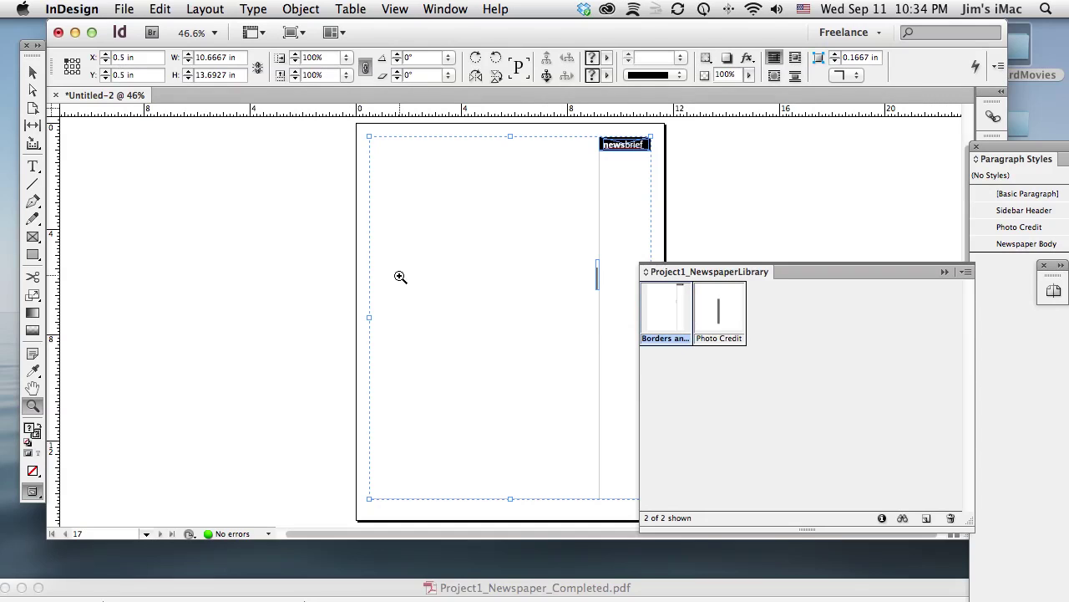
click(33, 72)
click(249, 185)
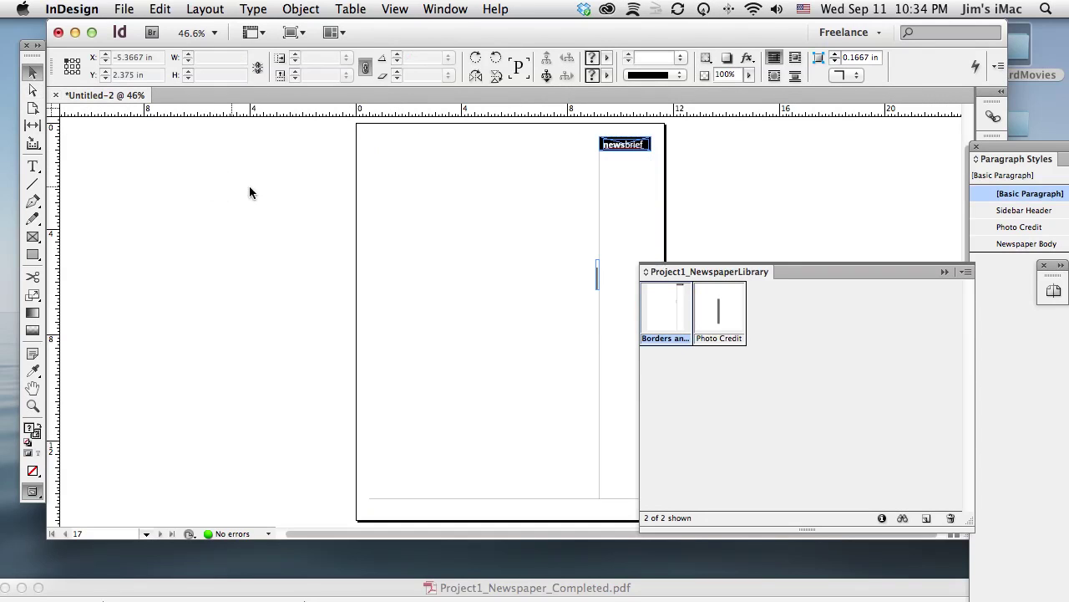
- Zoom in to inspect the newsbrief header, narrow the library panel, and fit the page
click(32, 405)
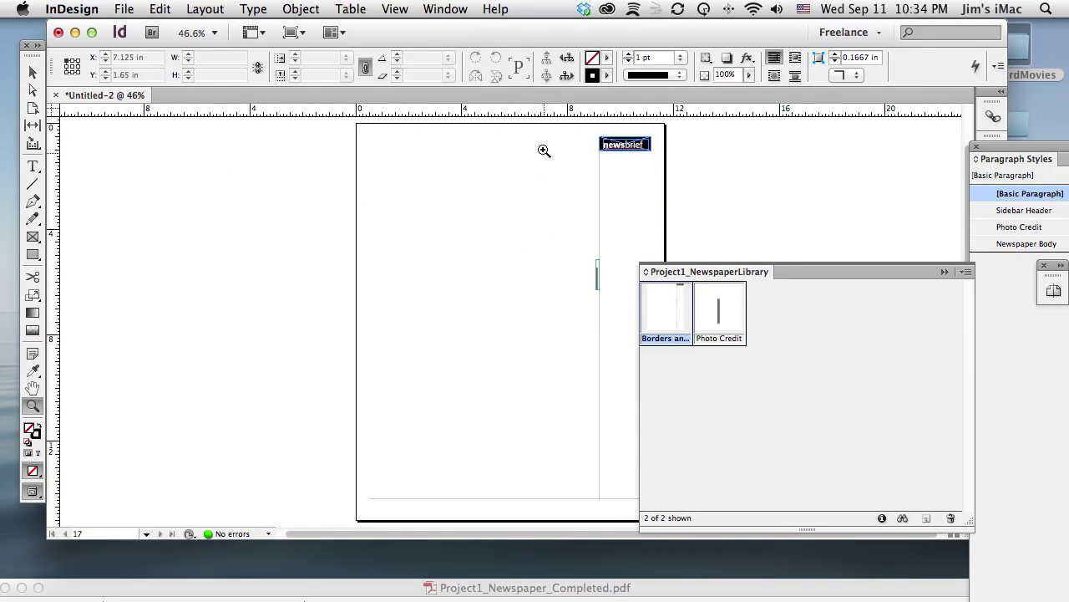
drag(534, 130, 707, 210)
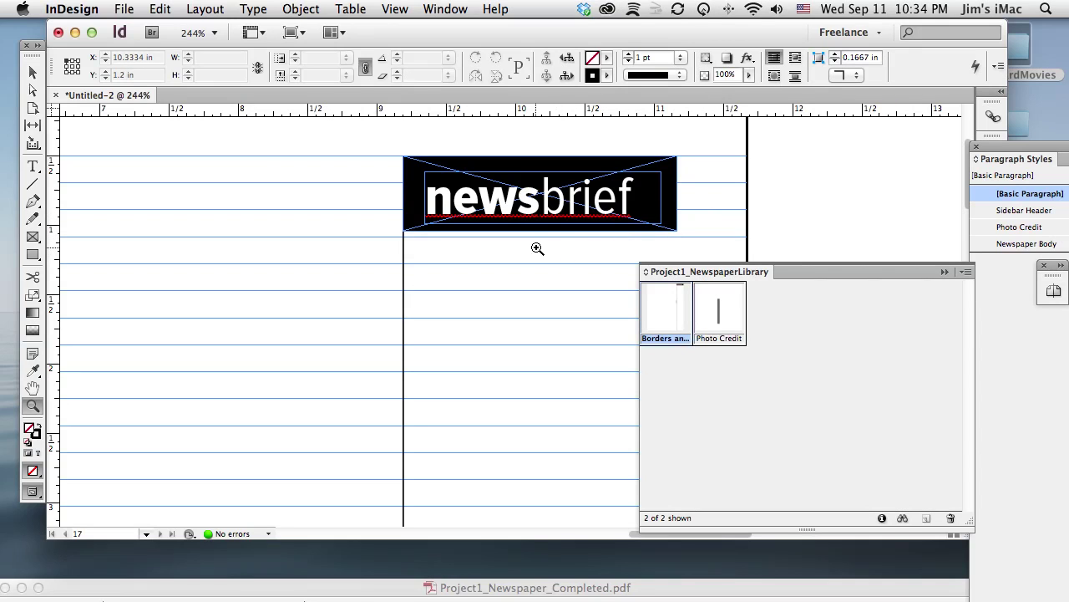
scroll(535, 250, down, 10)
scroll(527, 247, down, 2)
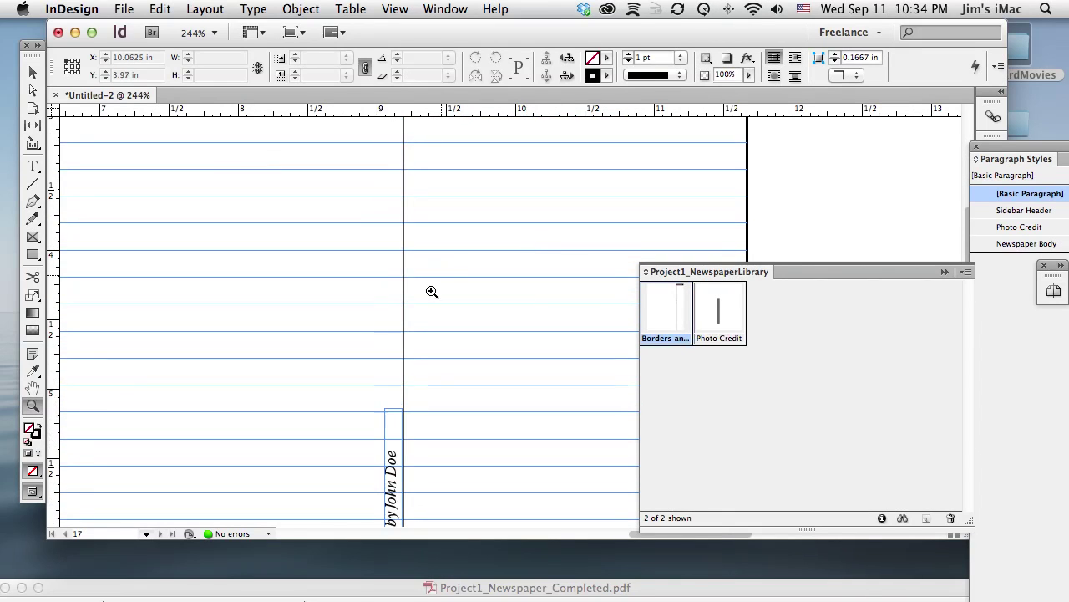
scroll(400, 469, down, 2)
scroll(399, 470, down, 3)
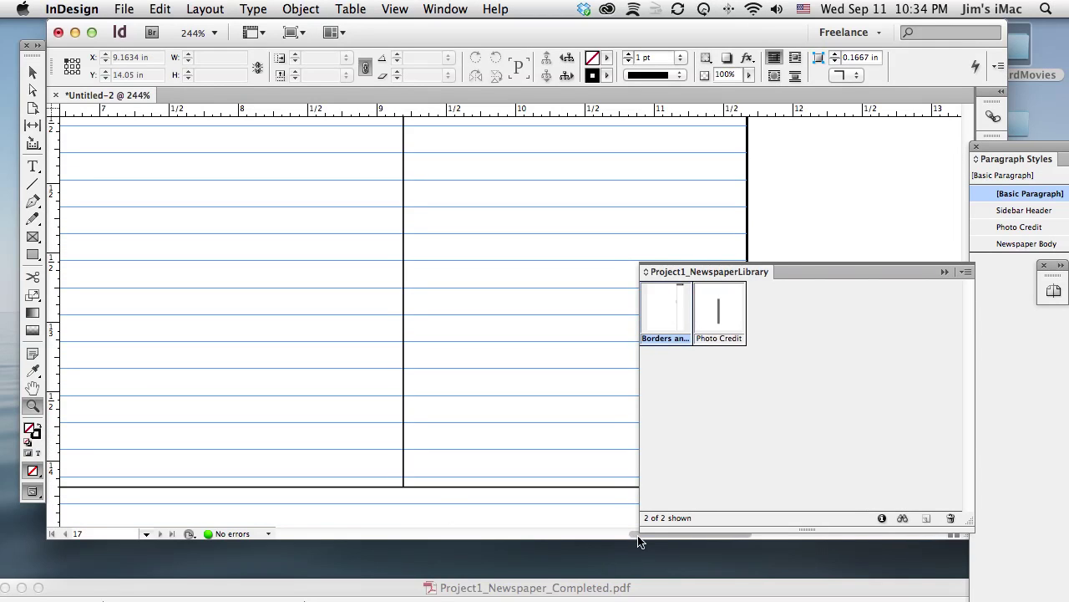
mouse_move(639, 530)
mouse_down()
mouse_move(561, 529)
mouse_move(656, 520)
mouse_move(647, 538)
mouse_move(469, 538)
mouse_move(650, 543)
mouse_up()
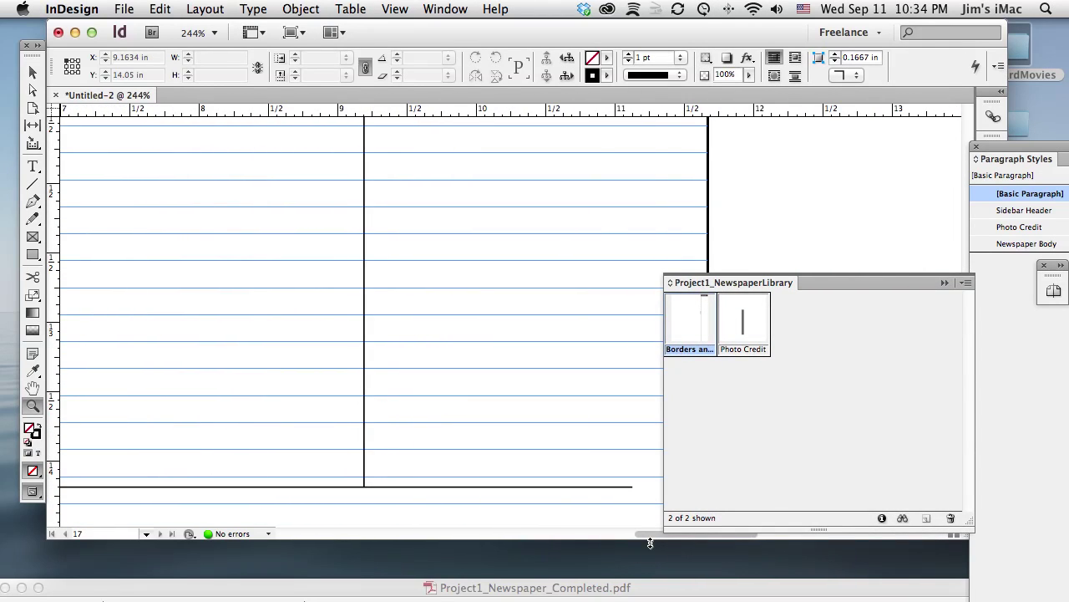
key(super+0)
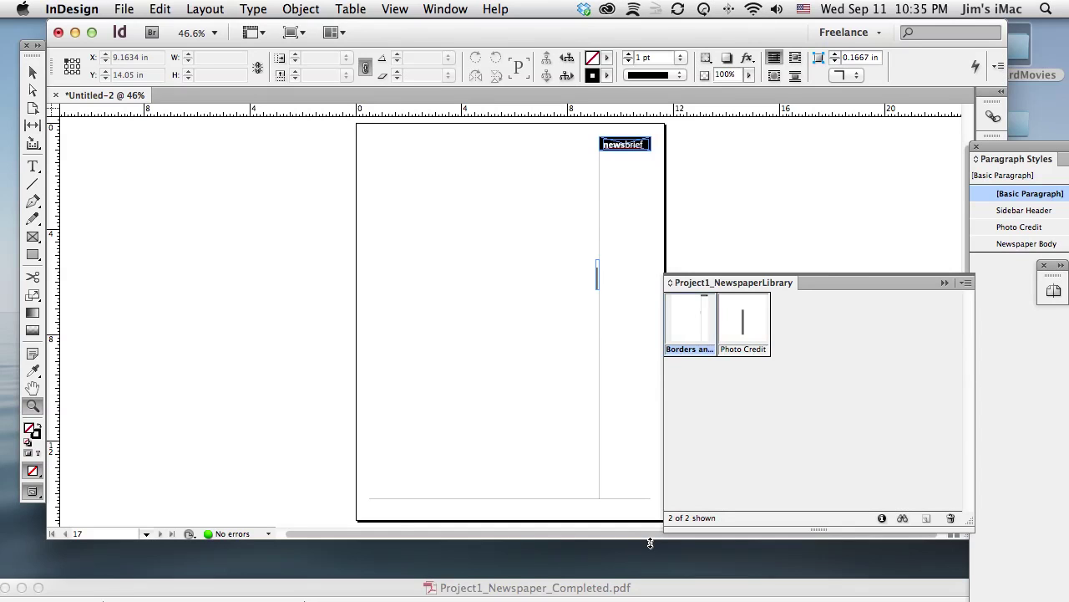
click(945, 283)
drag(771, 37, 693, 31)
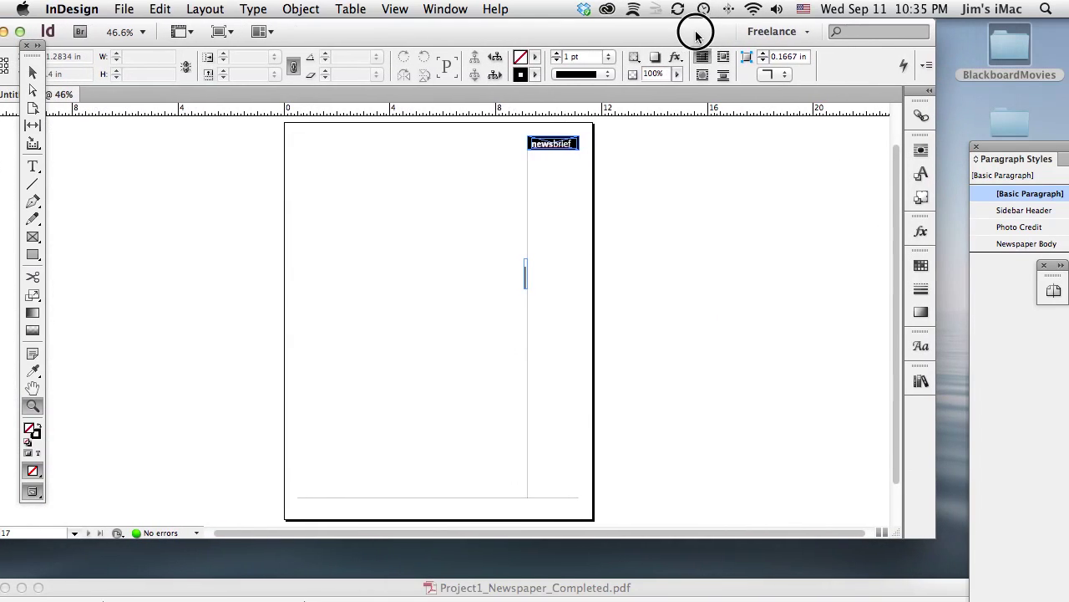
click(919, 382)
click(875, 278)
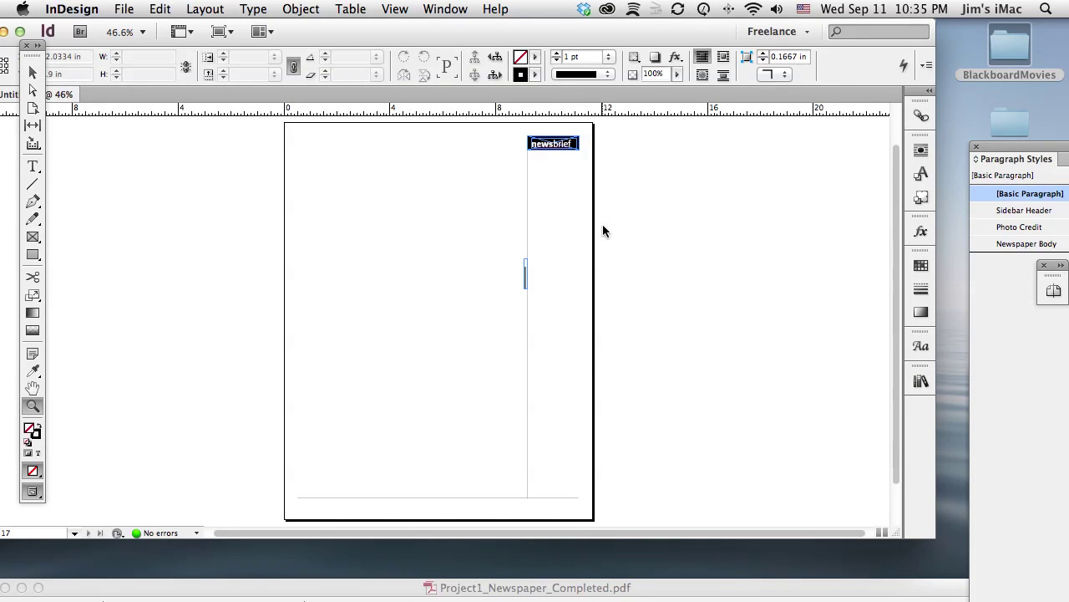
key(super+semicolon)
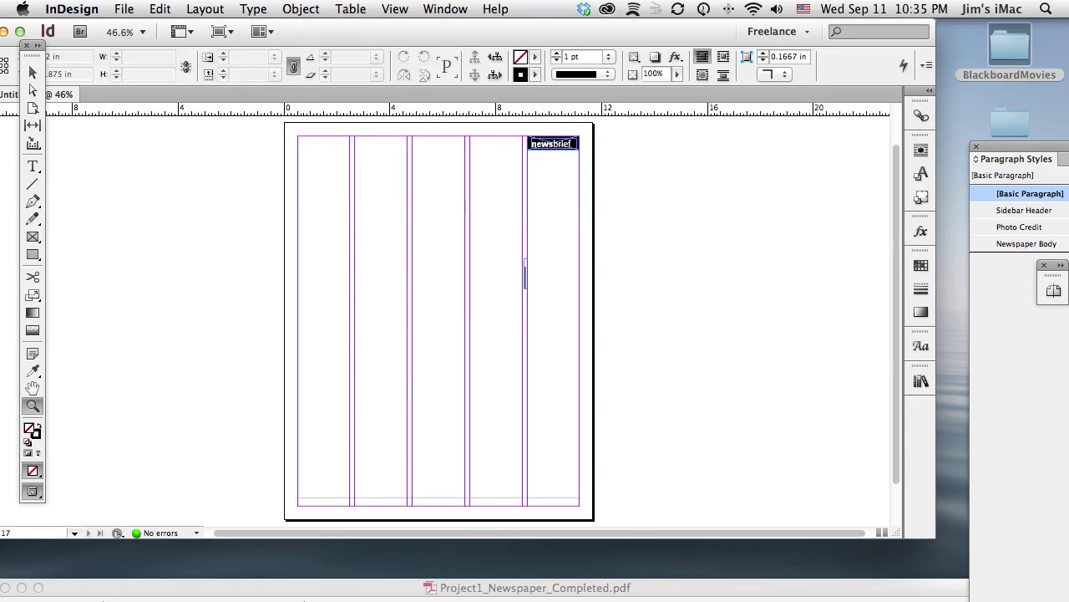
key(super+semicolon)
key(super+semicolon)
key(super+semicolon)
key(super+semicolon)
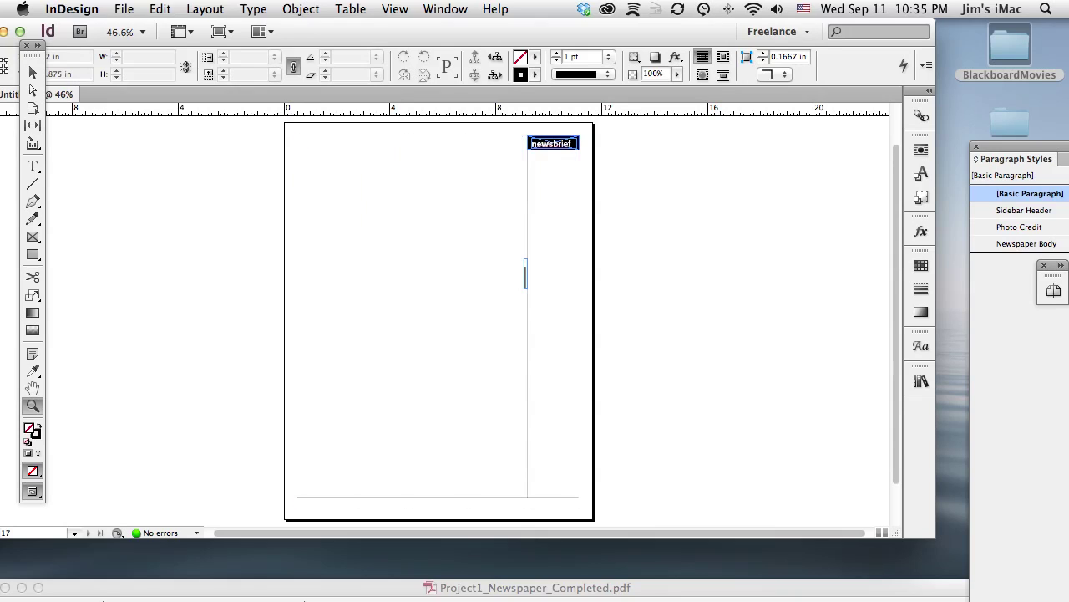
key(super+semicolon)
key(super+semicolon)
key(super+semicolon)
key(super+semicolon)
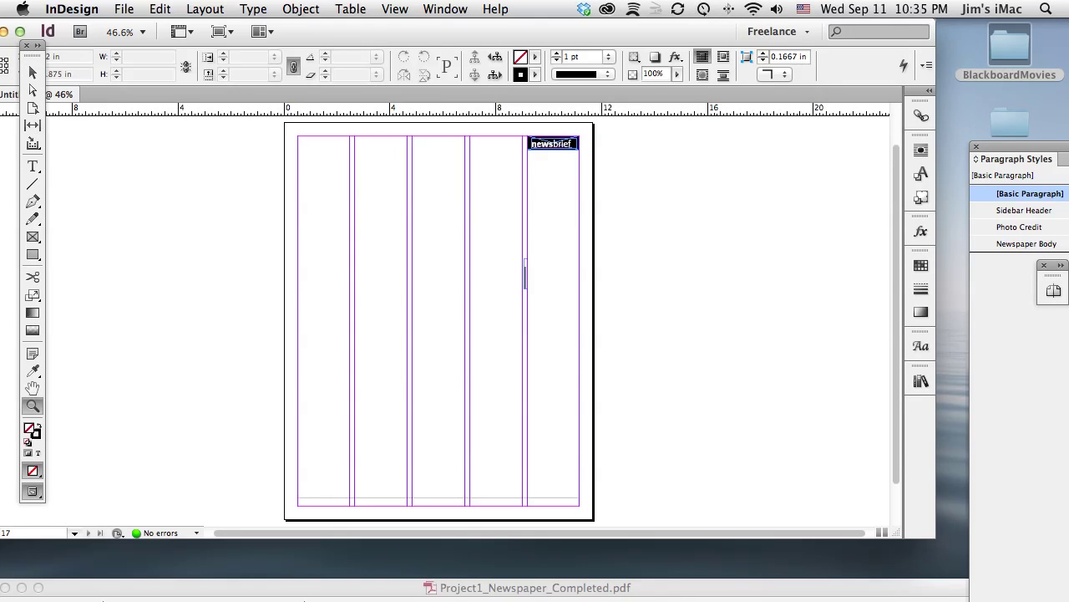
- Toggle the margin and column guides off, back on, and off again
click(444, 8)
mouse_move(452, 295)
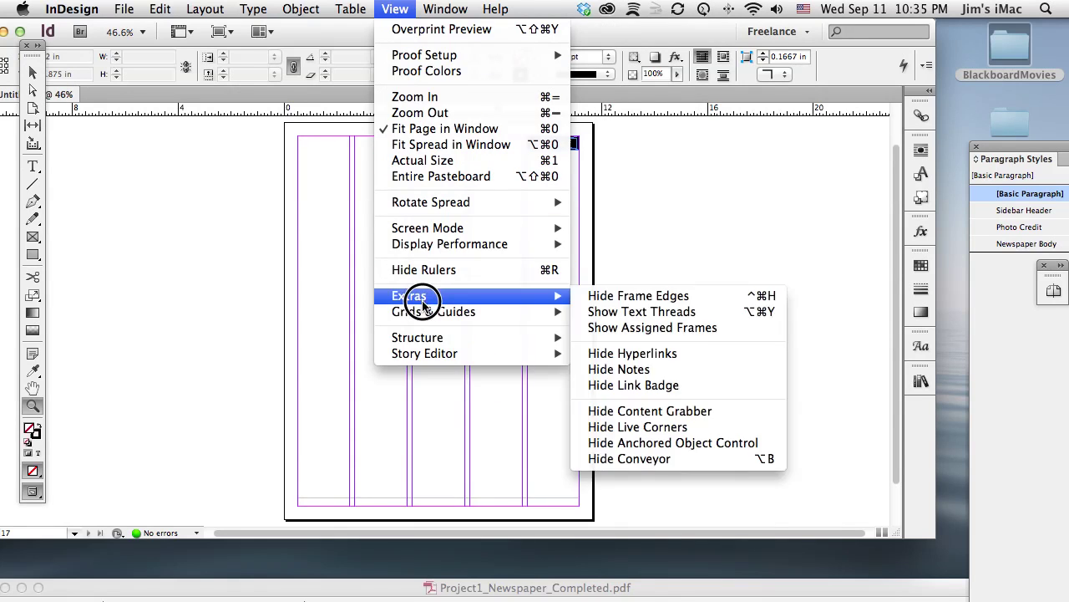
mouse_move(544, 312)
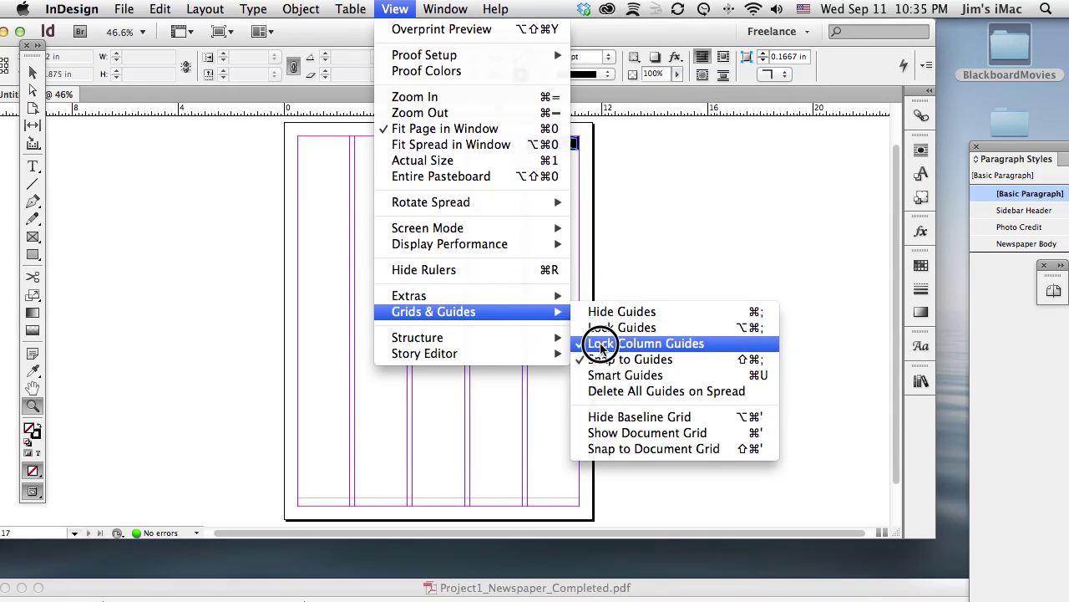
click(620, 312)
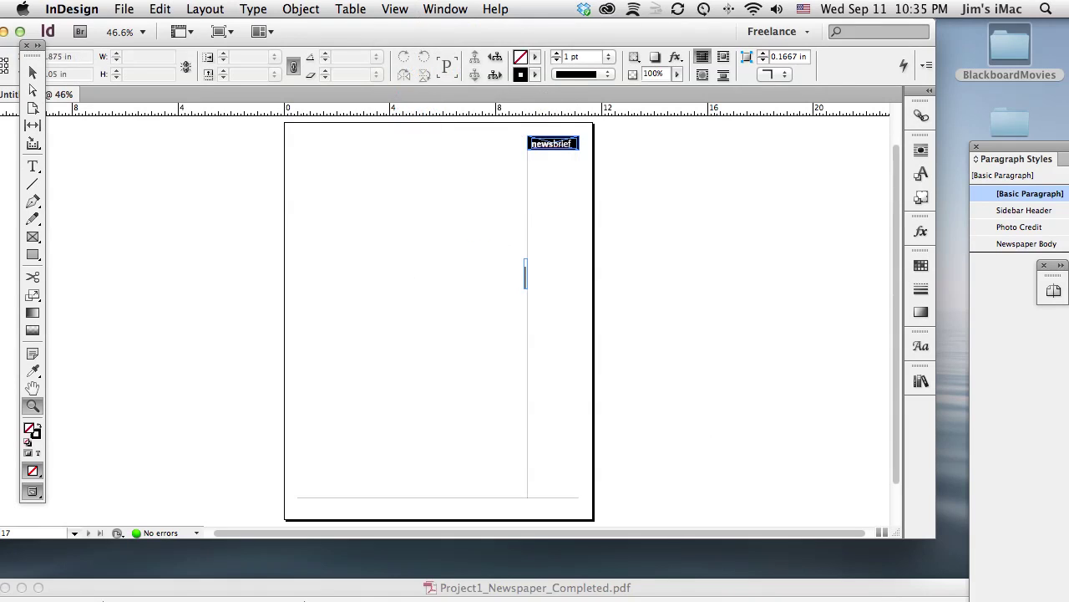
click(394, 8)
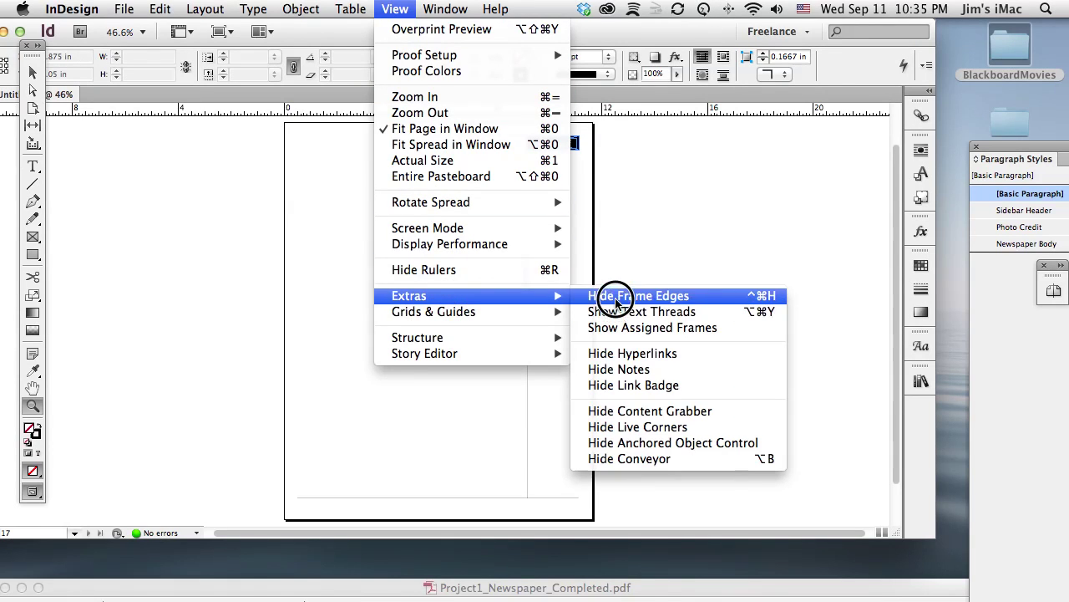
mouse_move(475, 320)
click(605, 320)
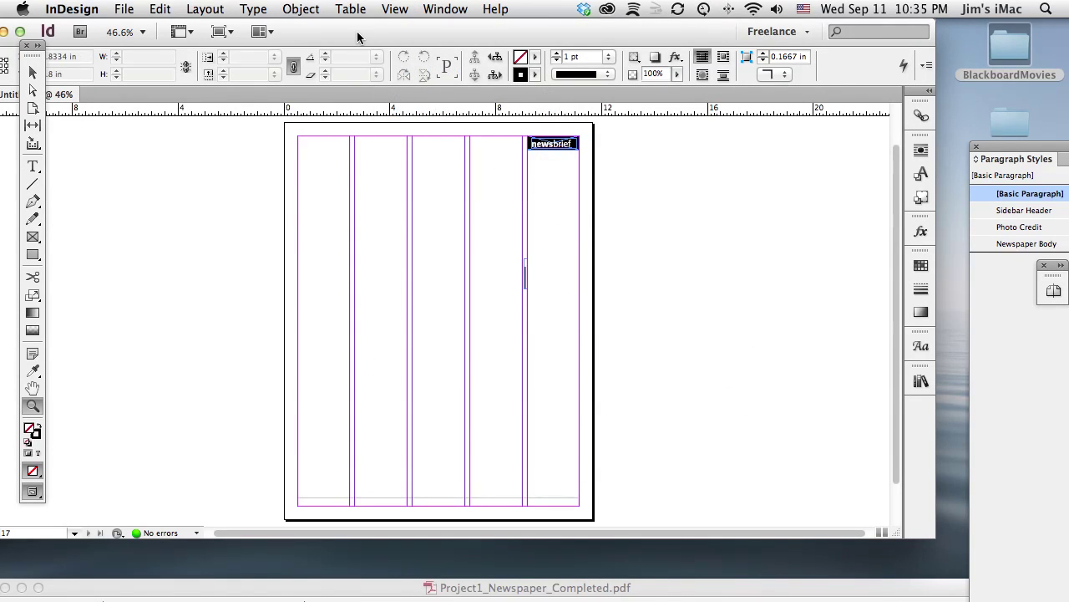
key(super+semicolon)
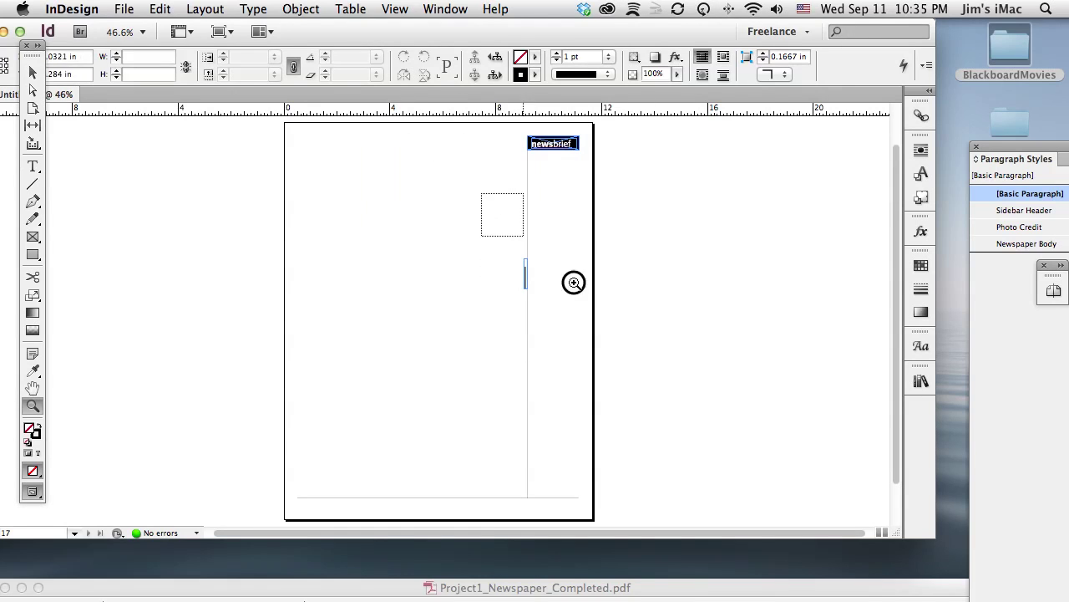
- Hide frame edges, zoom in to check the columns, and show guides again
click(573, 282)
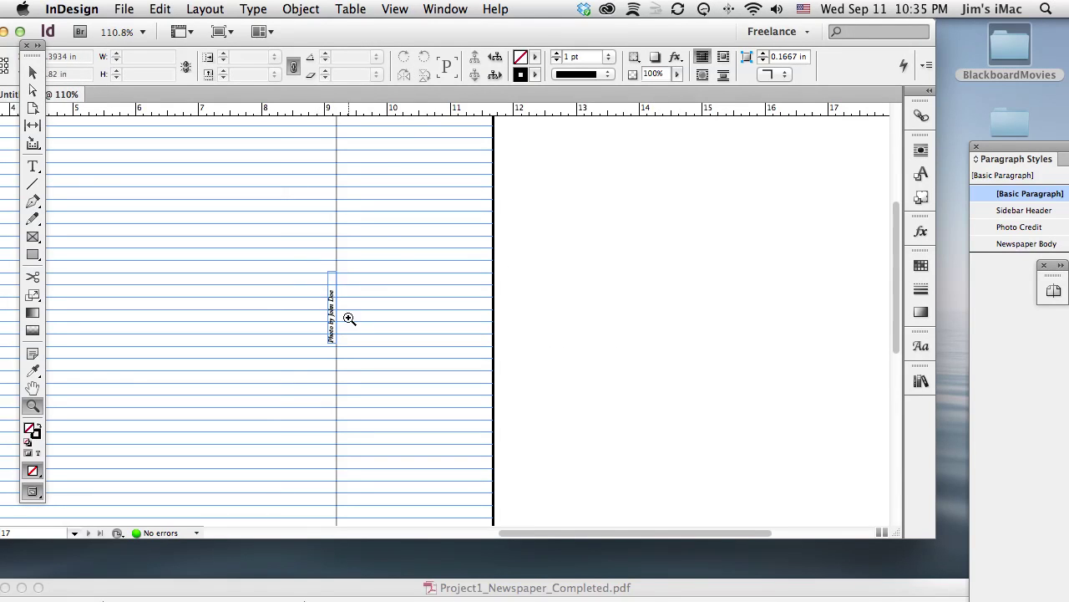
click(396, 8)
mouse_move(435, 296)
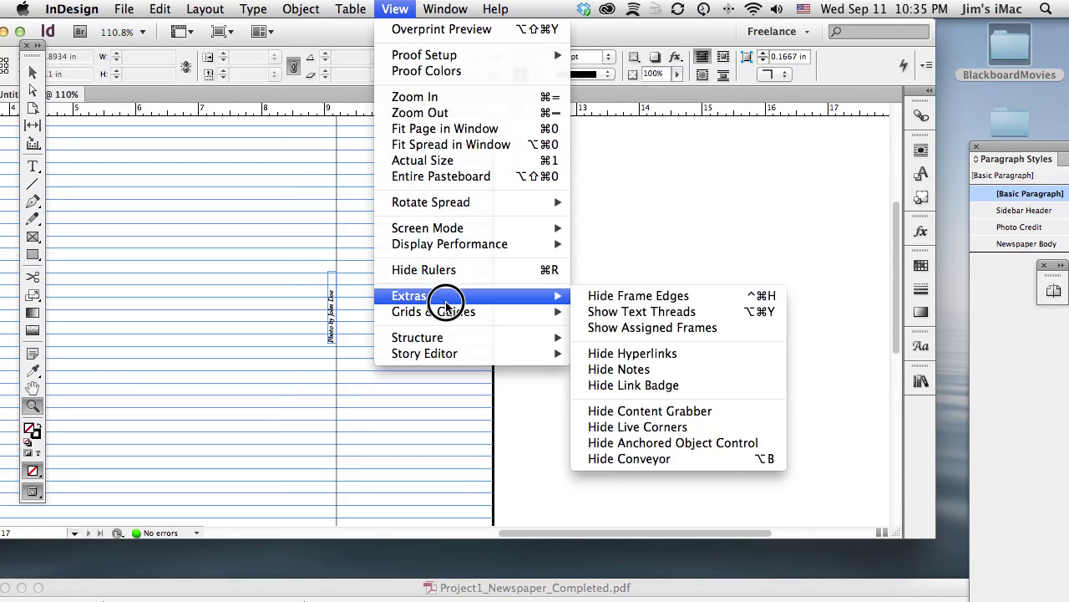
click(598, 295)
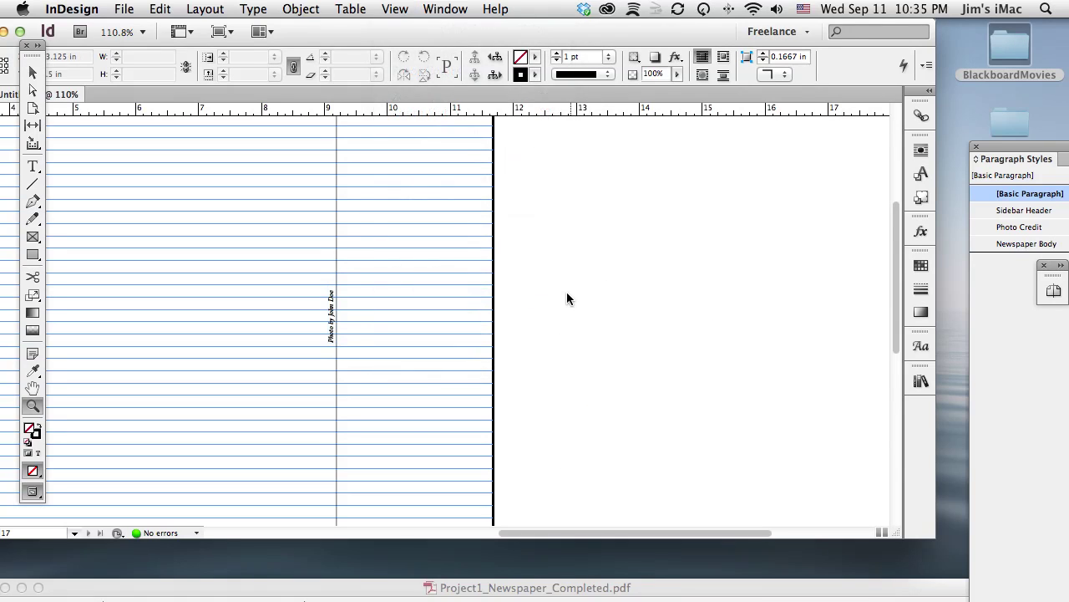
key(super+0)
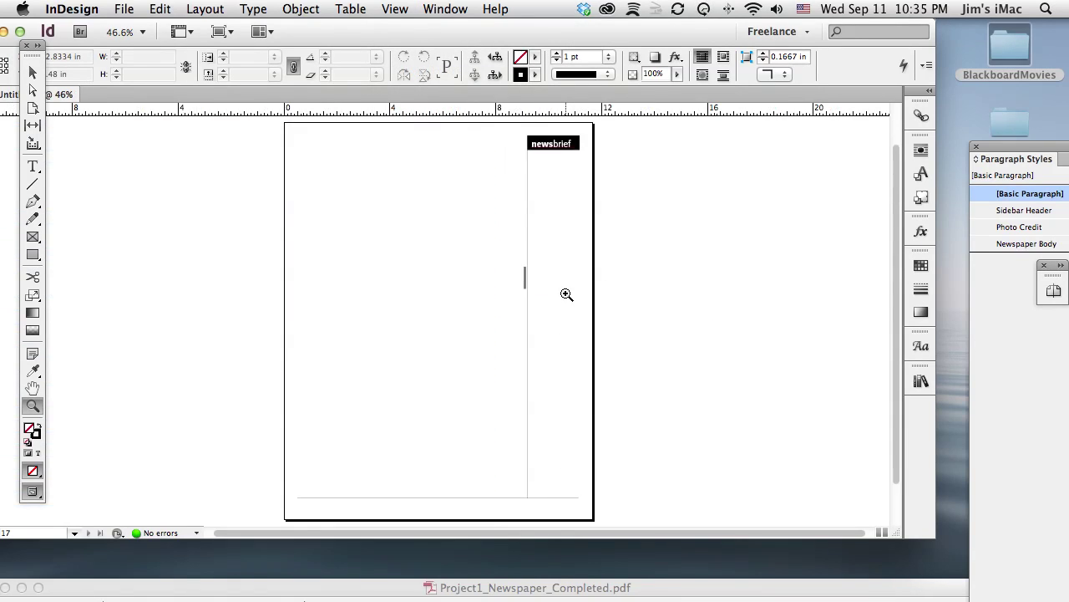
scroll(567, 294, down, 2)
drag(495, 264, 556, 300)
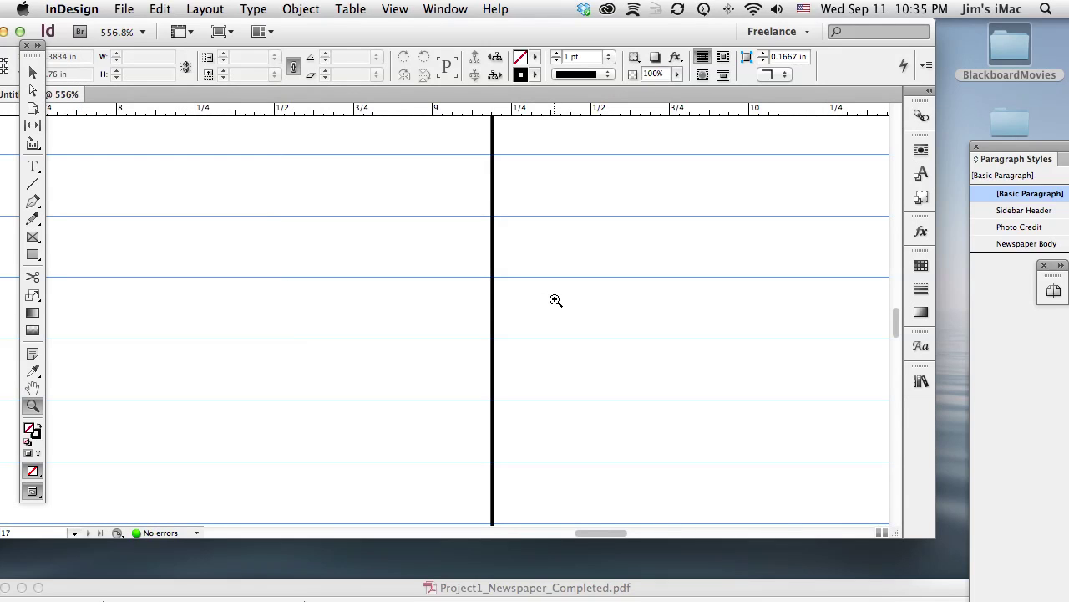
key(super+0)
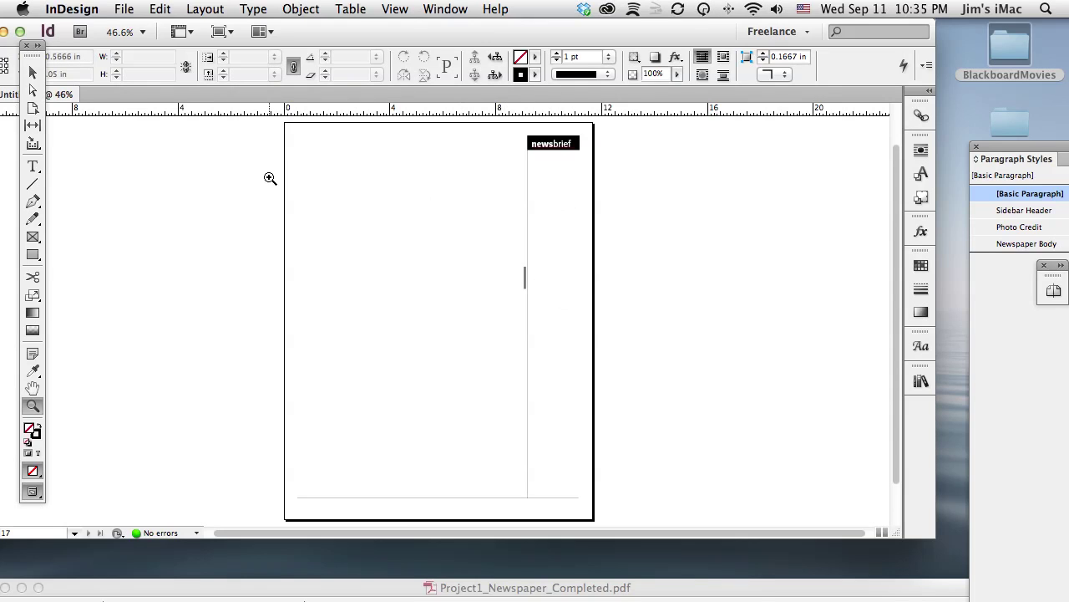
key(super+semicolon)
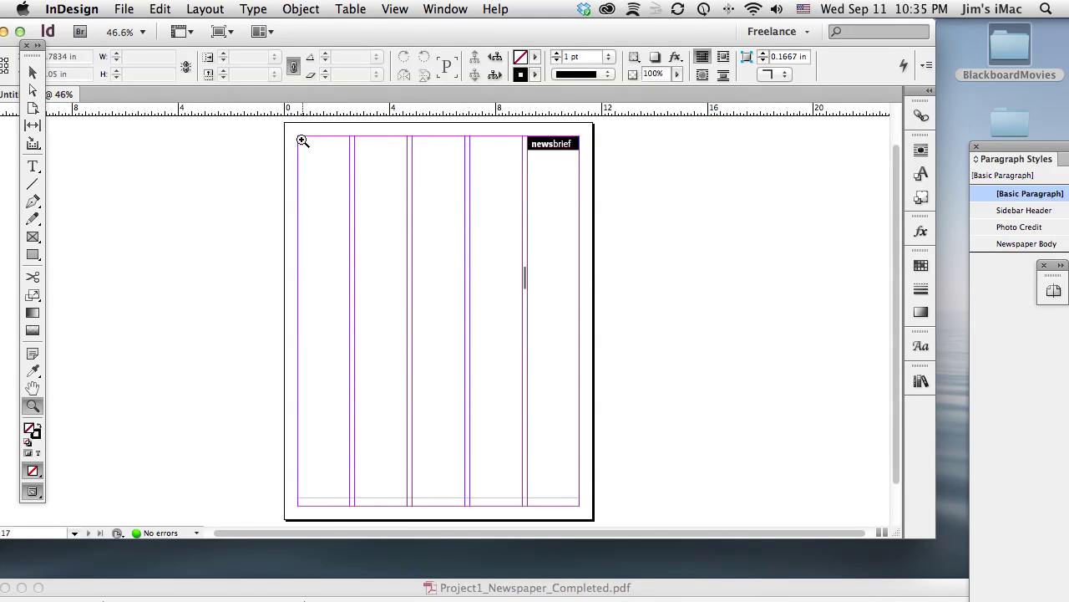
scroll(539, 135, down, 2)
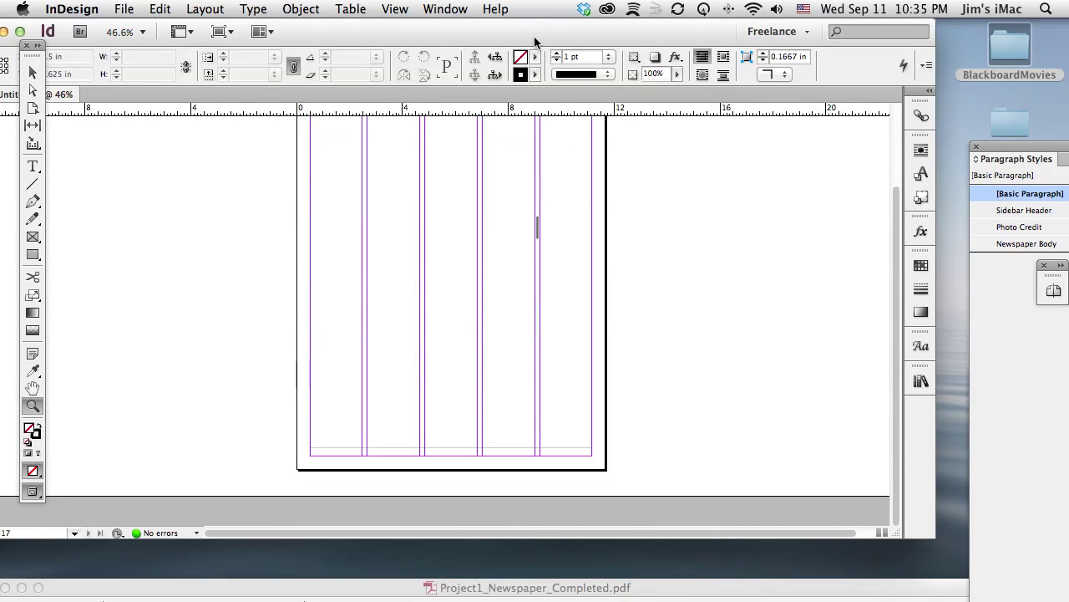
drag(404, 593, 411, 10)
drag(372, 119, 549, 137)
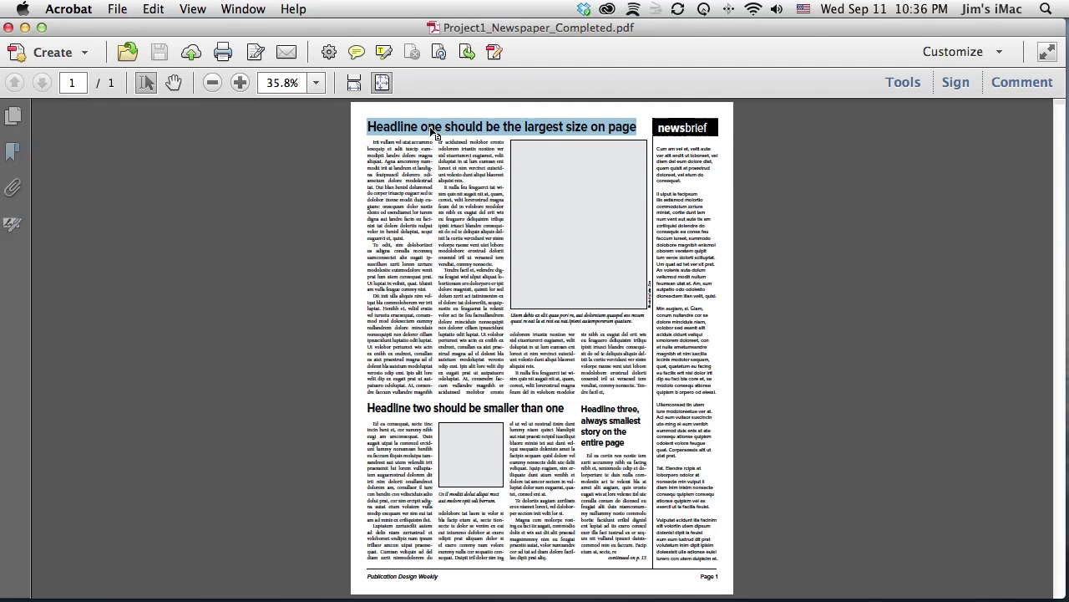
drag(407, 30, 431, 552)
scroll(619, 298, up, 2)
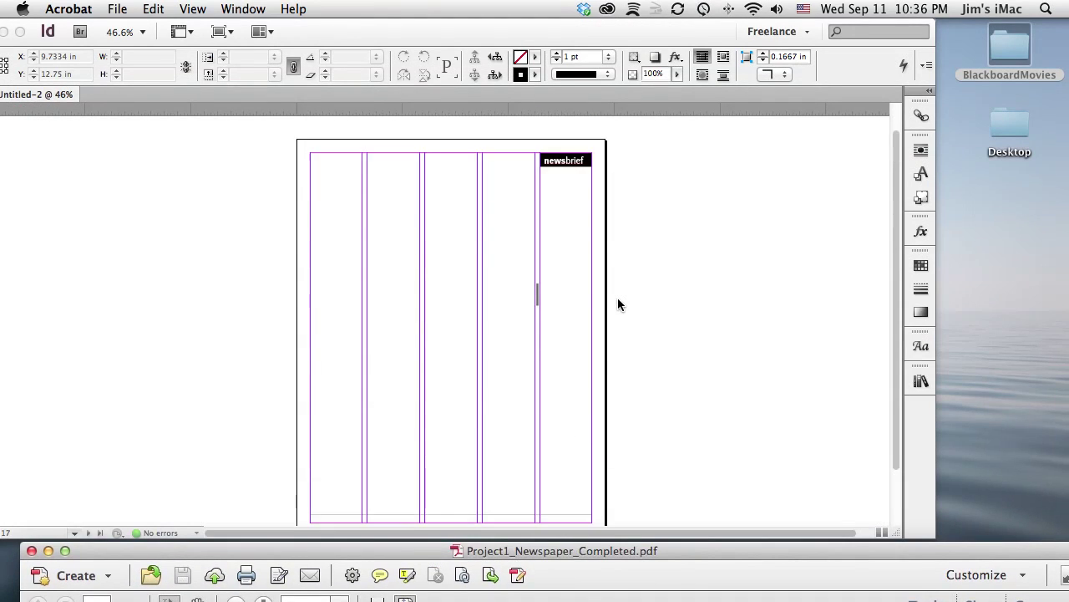
- Draw a new text frame with the Type tool, starting at the top-left margin corner
click(328, 27)
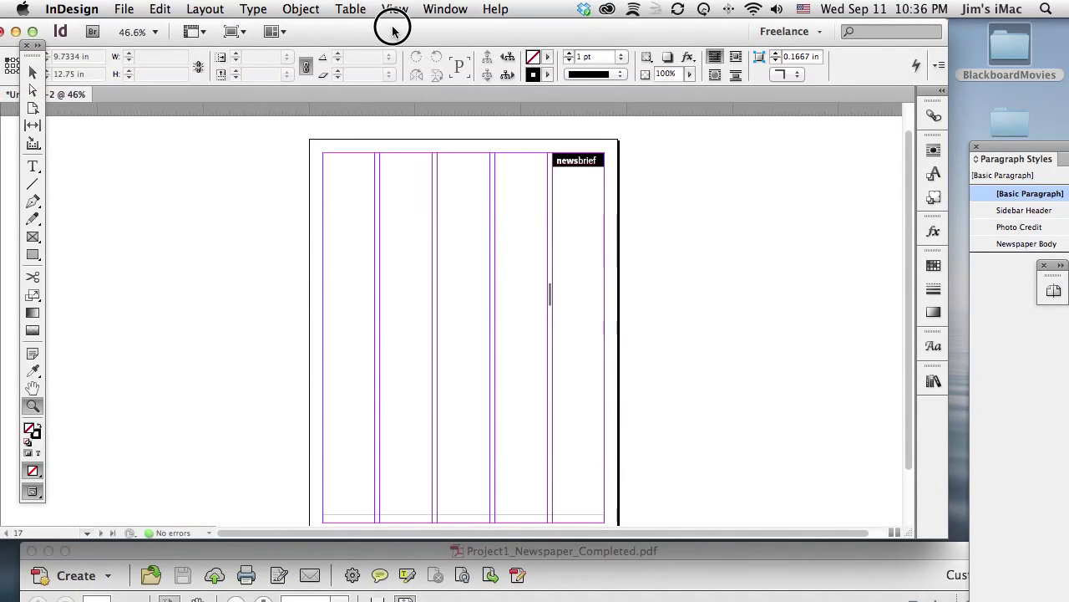
click(33, 166)
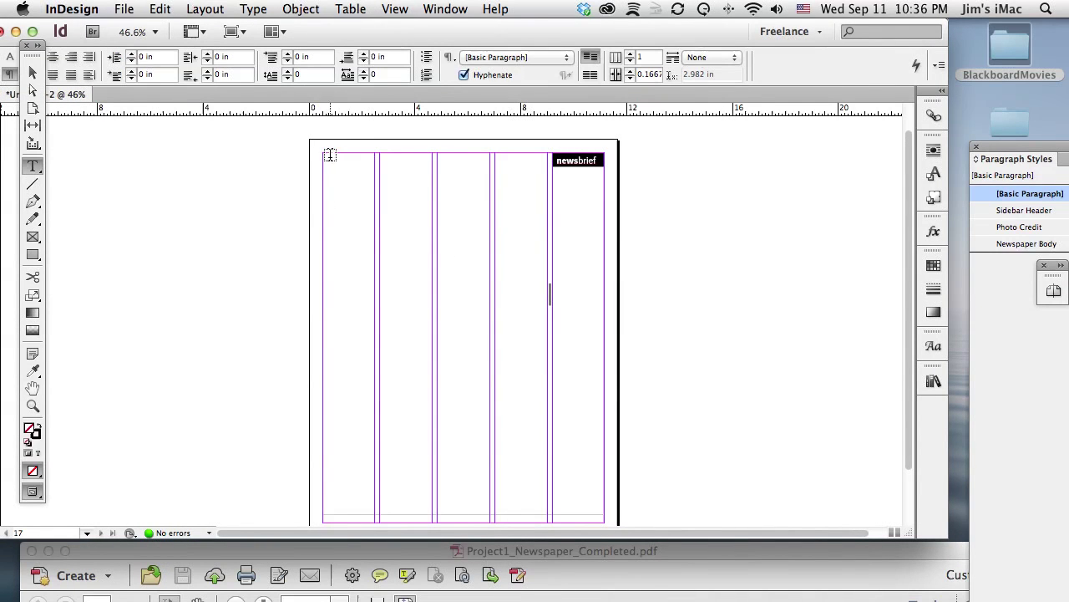
drag(323, 152, 551, 175)
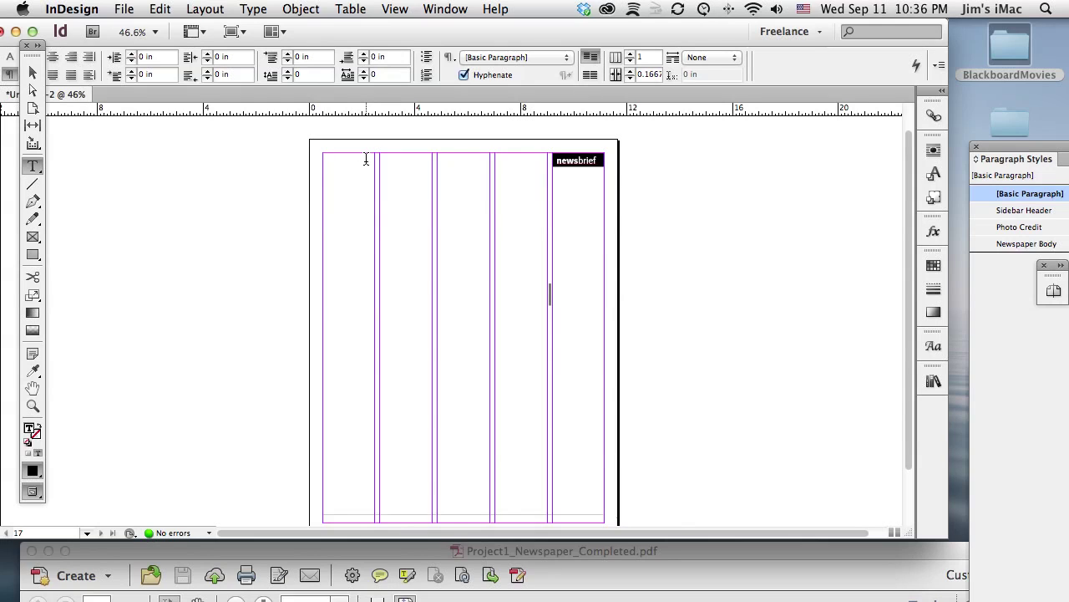
key(super+v)
click(124, 8)
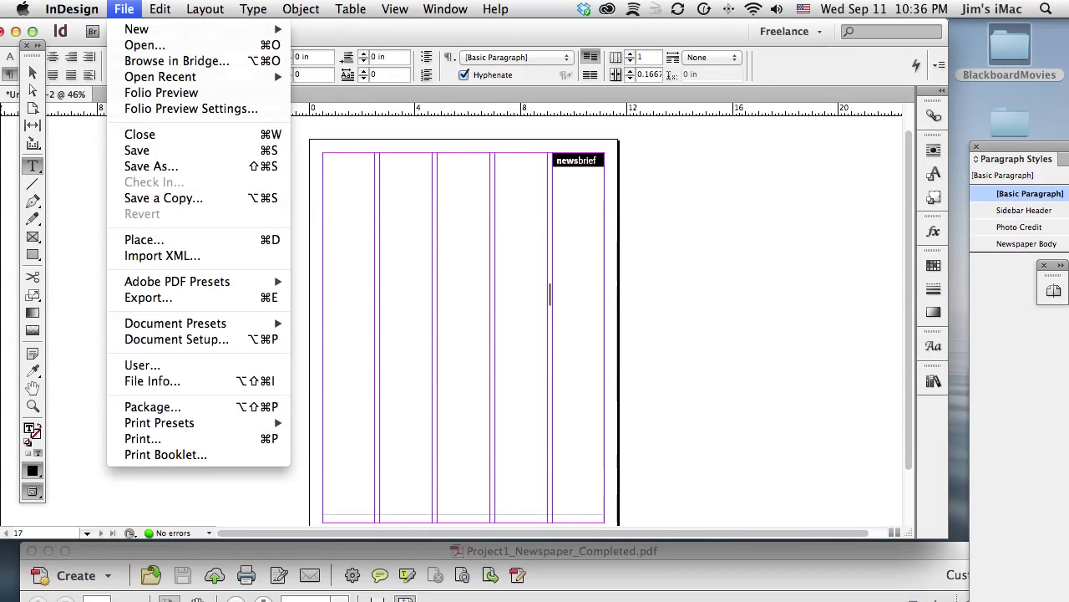
- Place Story 1.rtf from Dropbox > PubDesign_Inbox > Project1_Newspaper > Text Files into the frame
click(176, 240)
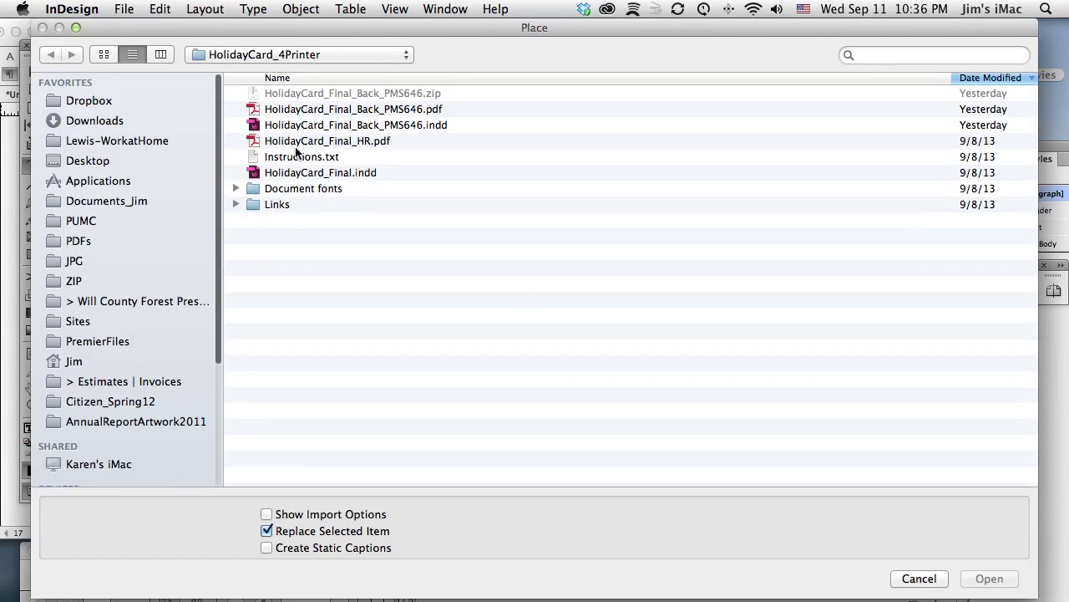
click(101, 98)
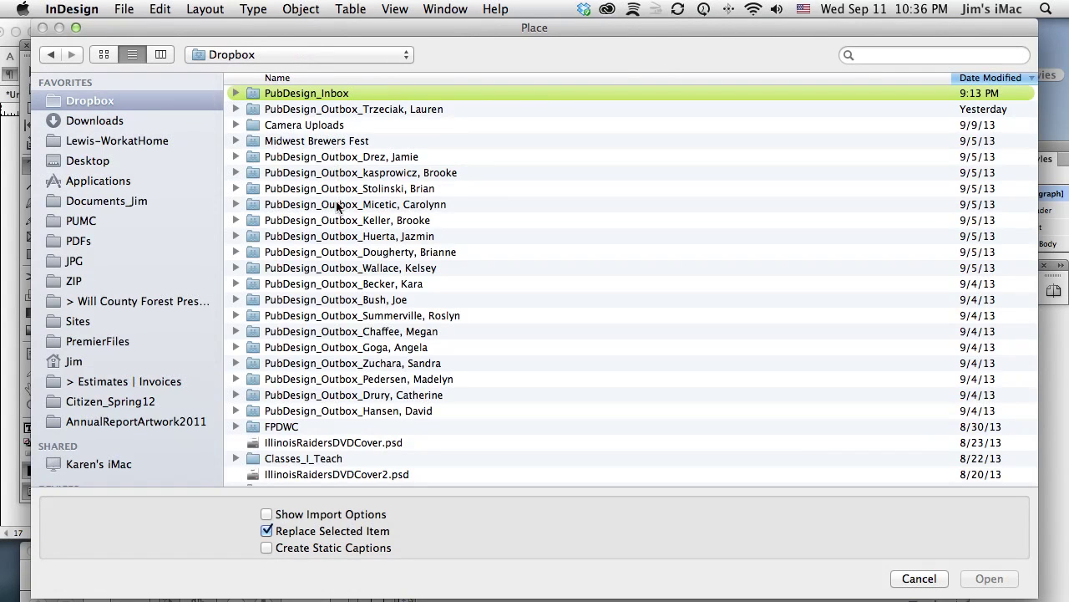
double_click(310, 94)
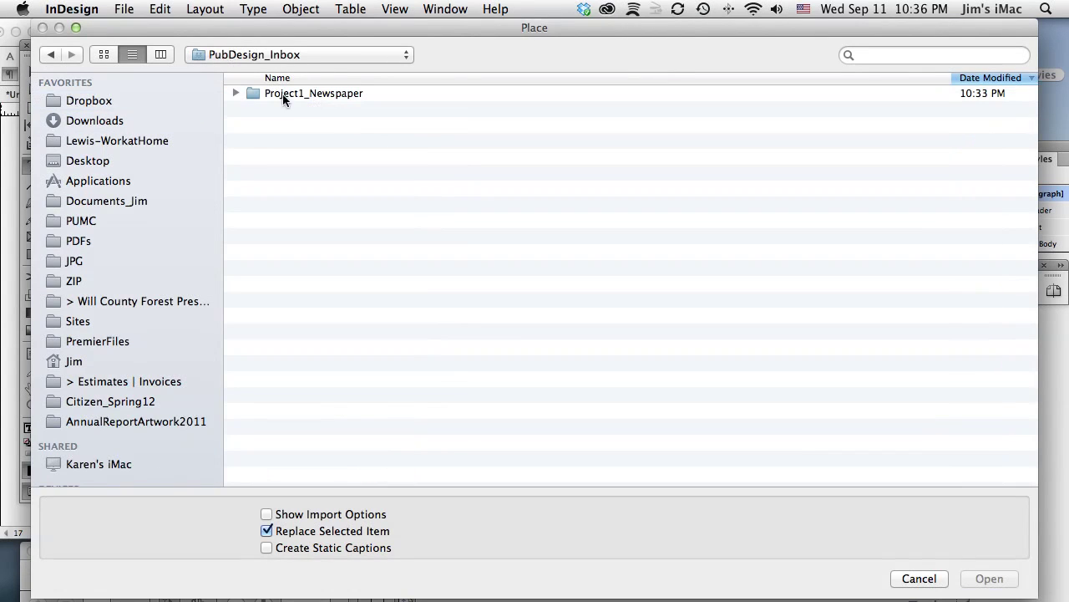
click(239, 93)
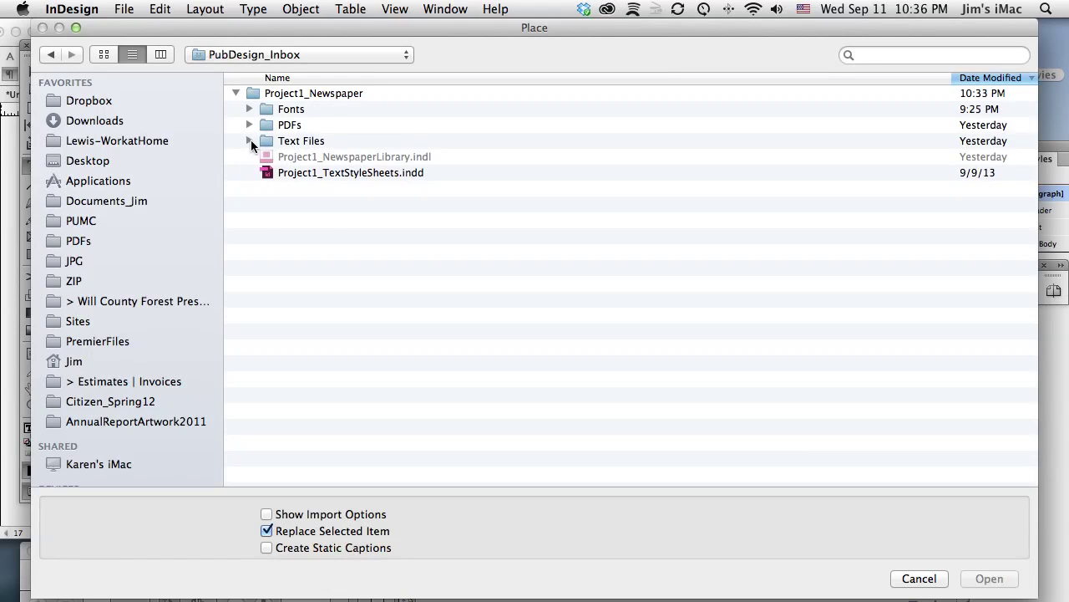
click(249, 140)
click(324, 237)
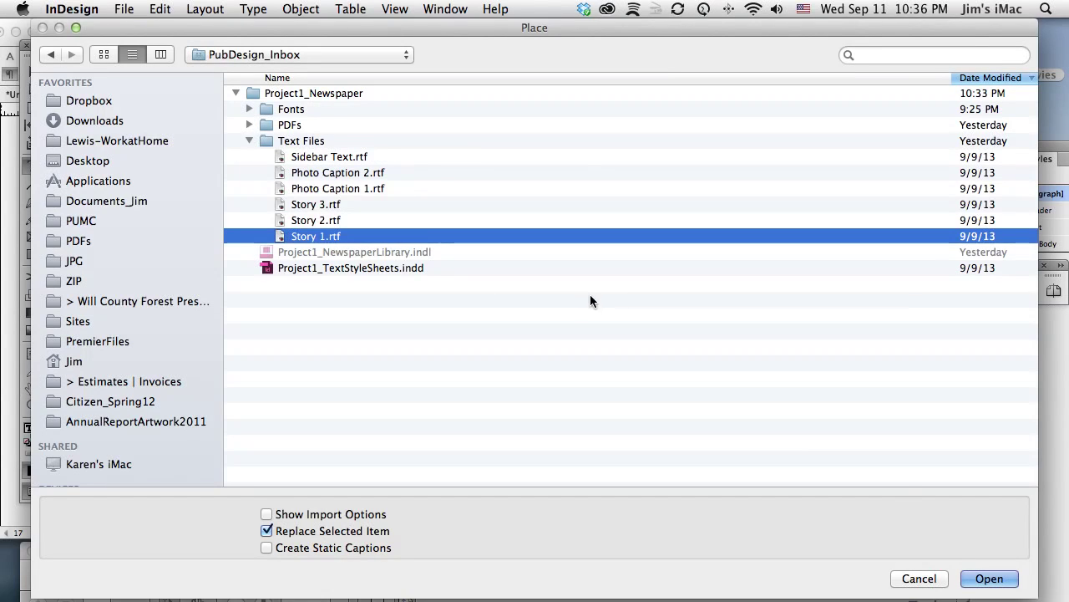
click(994, 578)
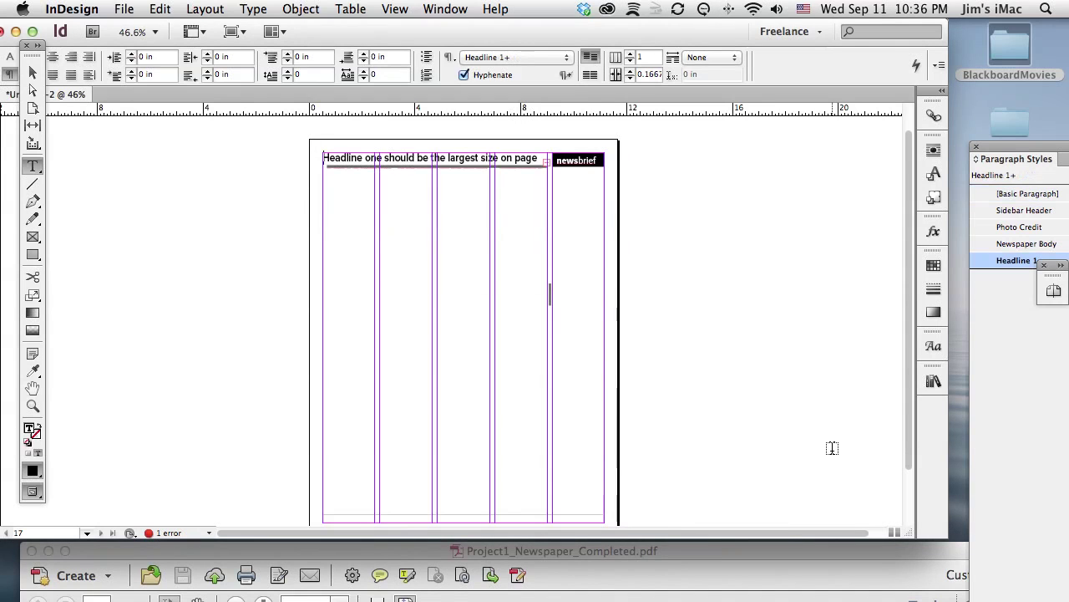
- Zoom into the headline and cut its frame to 0.44 in high so only the headline line shows
click(33, 405)
drag(283, 136, 662, 231)
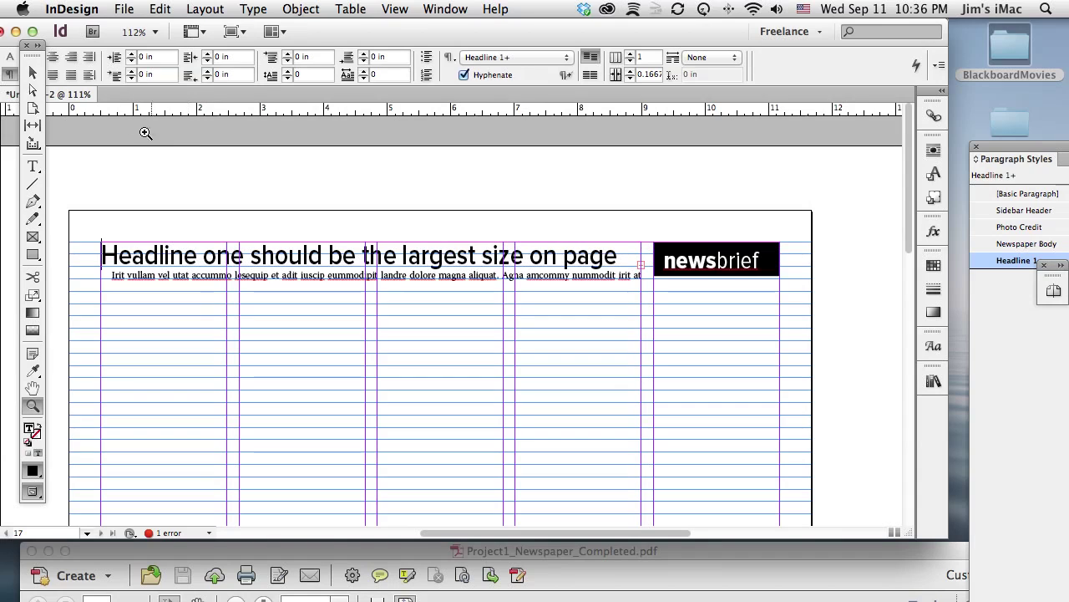
click(32, 72)
click(320, 252)
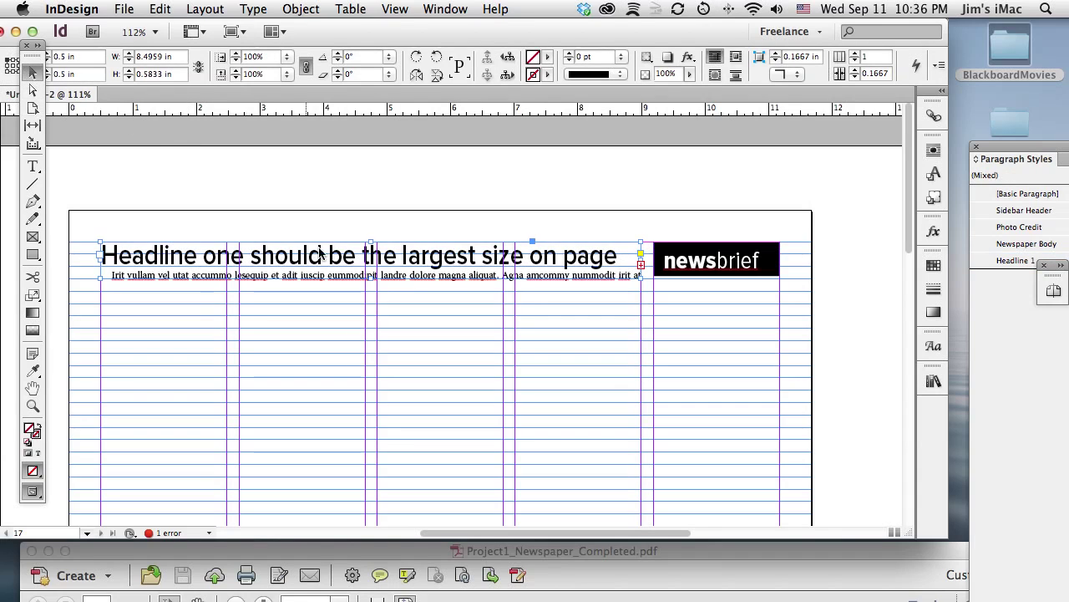
double_click(370, 278)
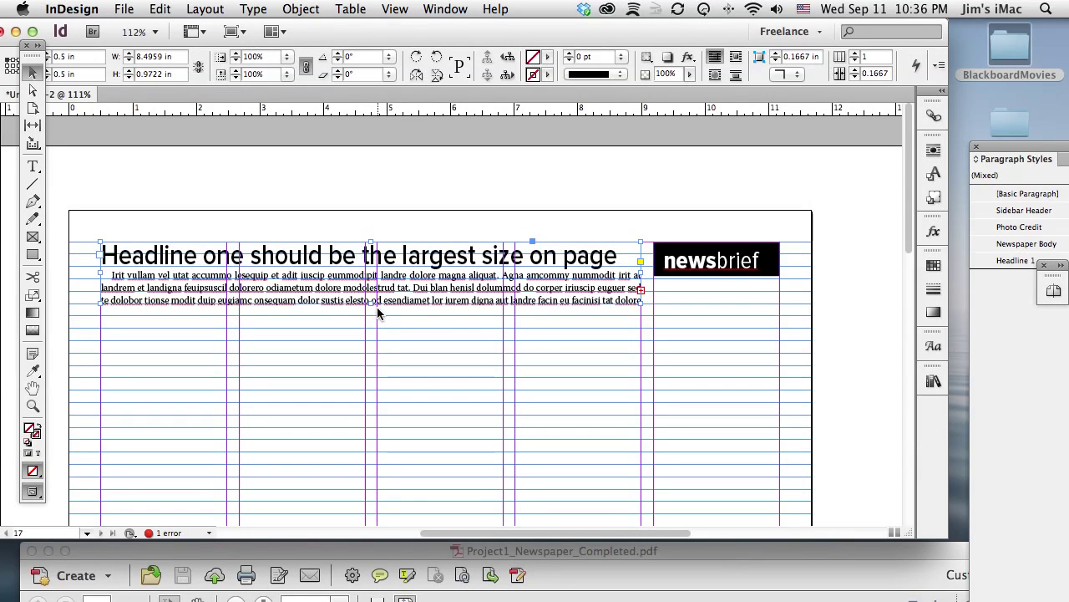
drag(371, 302, 371, 268)
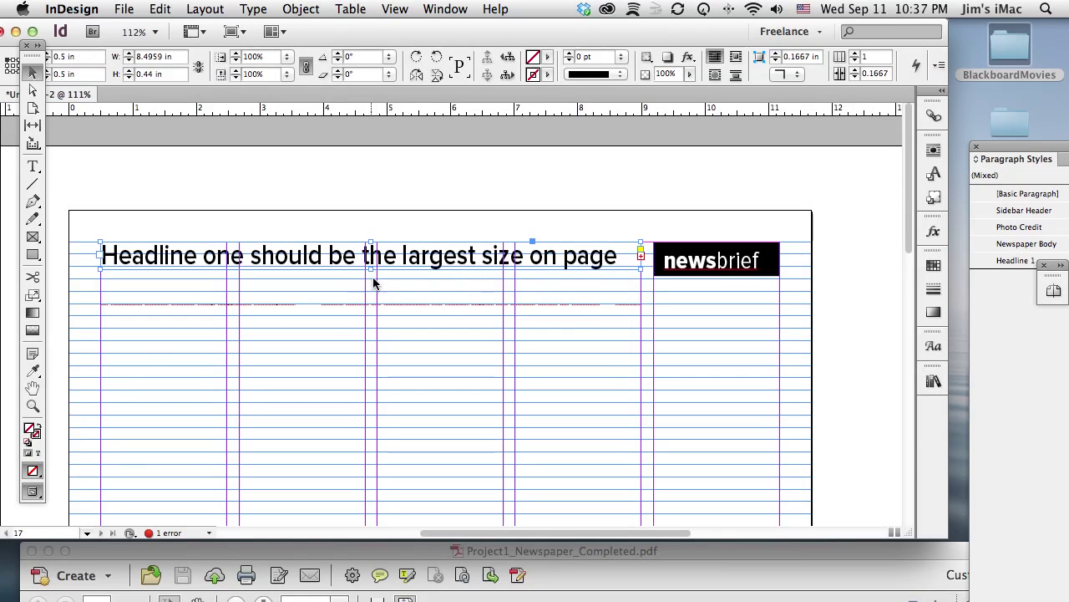
click(374, 210)
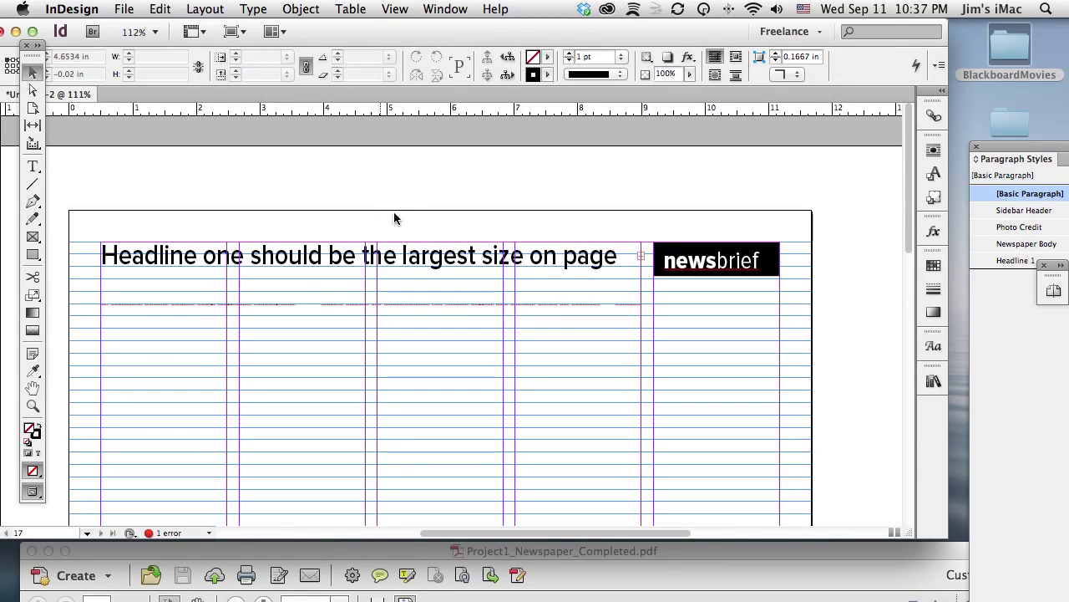
drag(354, 31, 375, 29)
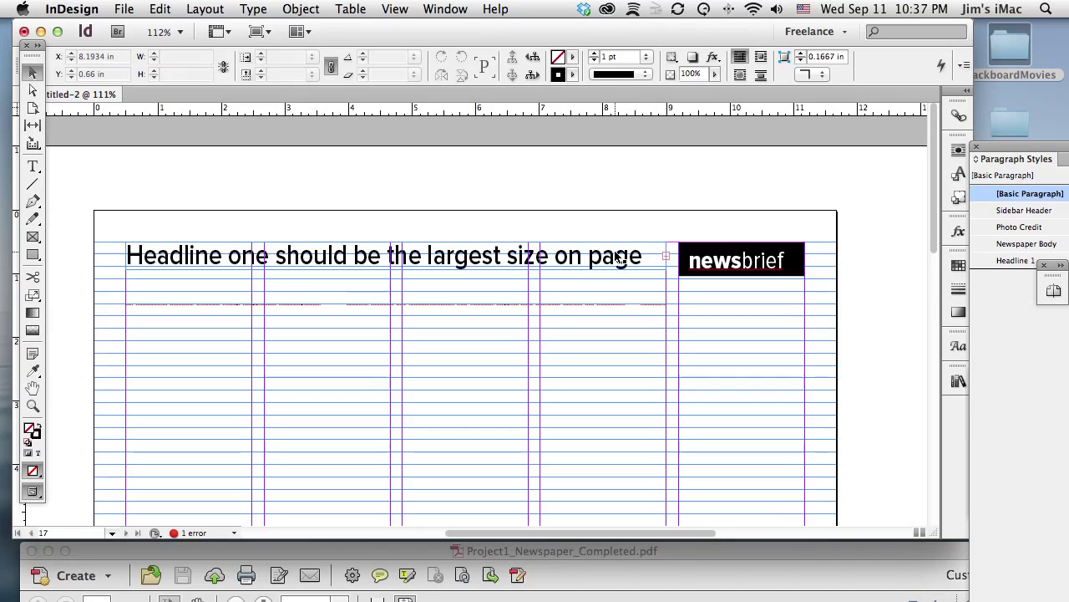
click(666, 259)
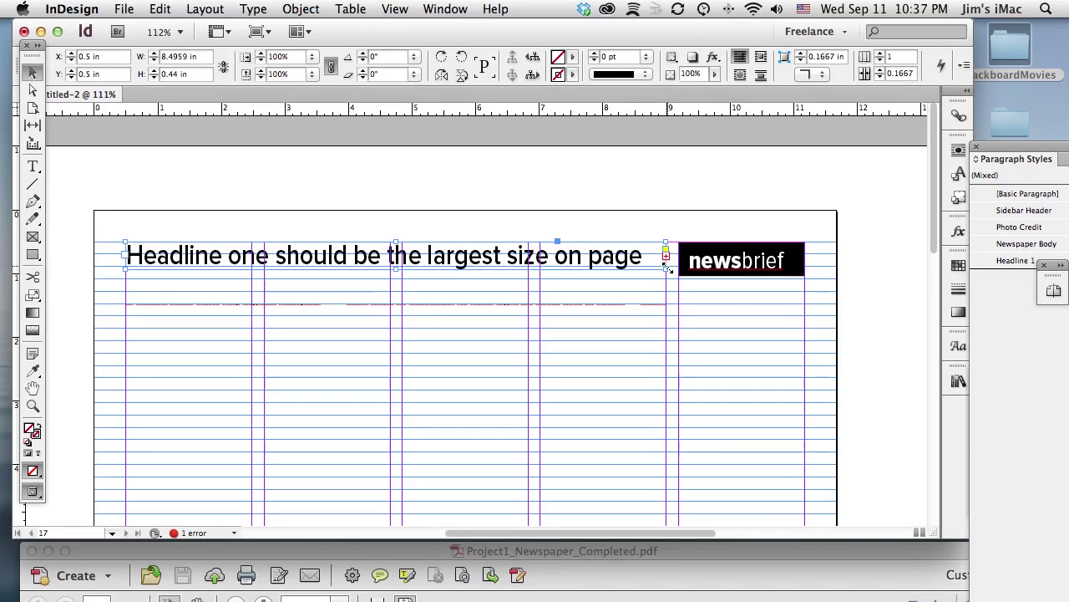
- Thread the overset story into a new tall text frame drawn below the headline
click(666, 257)
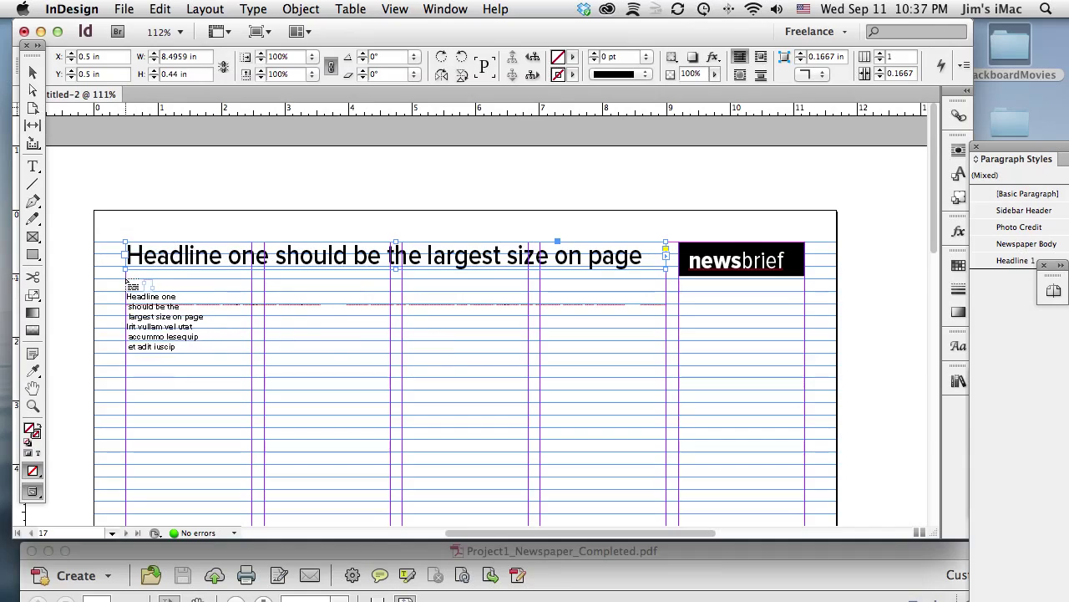
drag(126, 283, 667, 437)
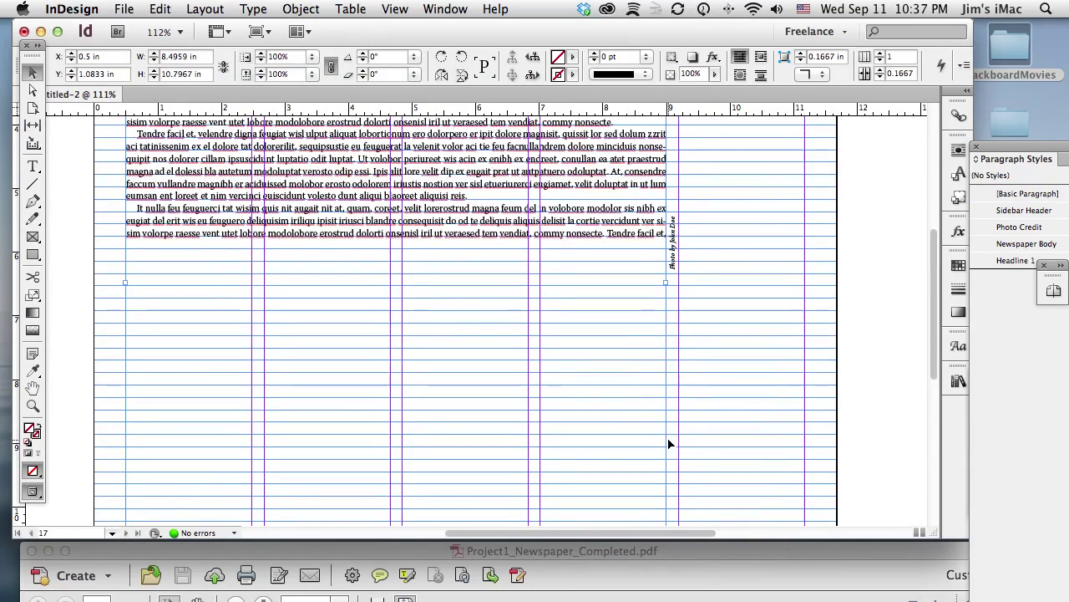
scroll(669, 444, up, 8)
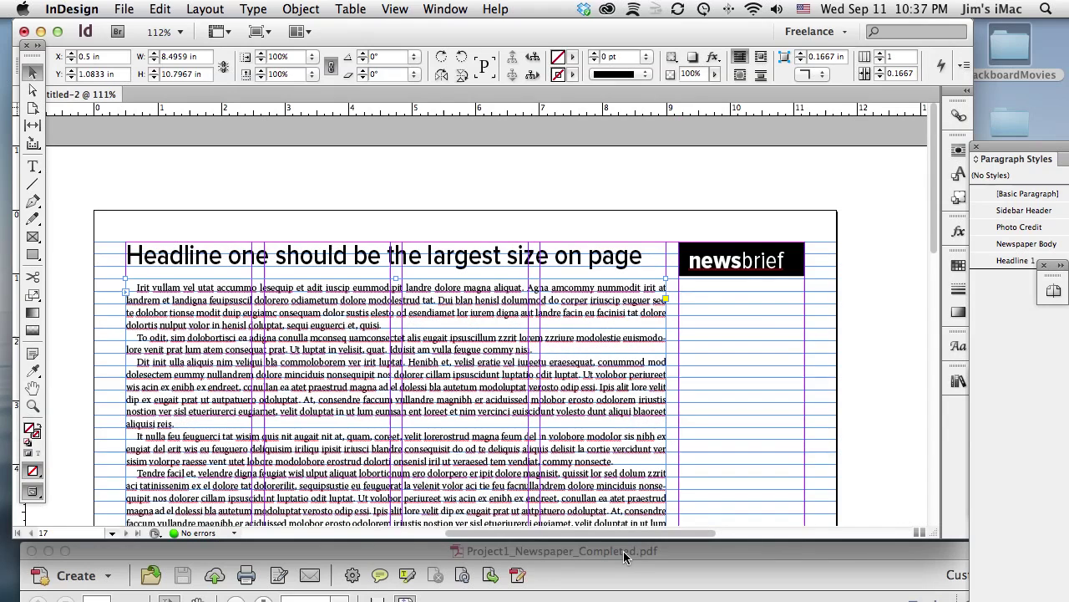
click(454, 258)
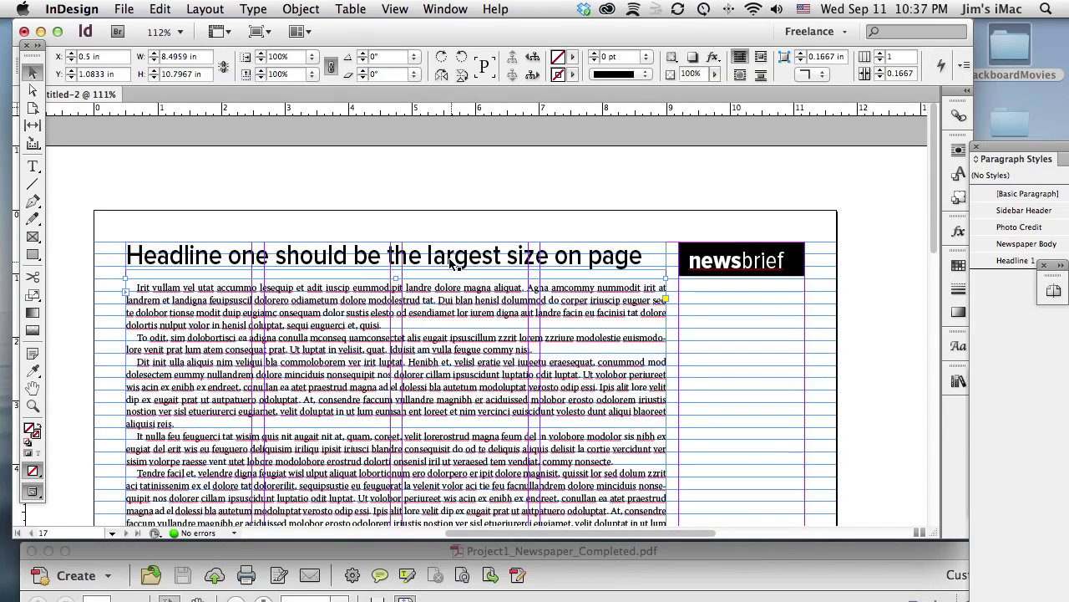
click(458, 301)
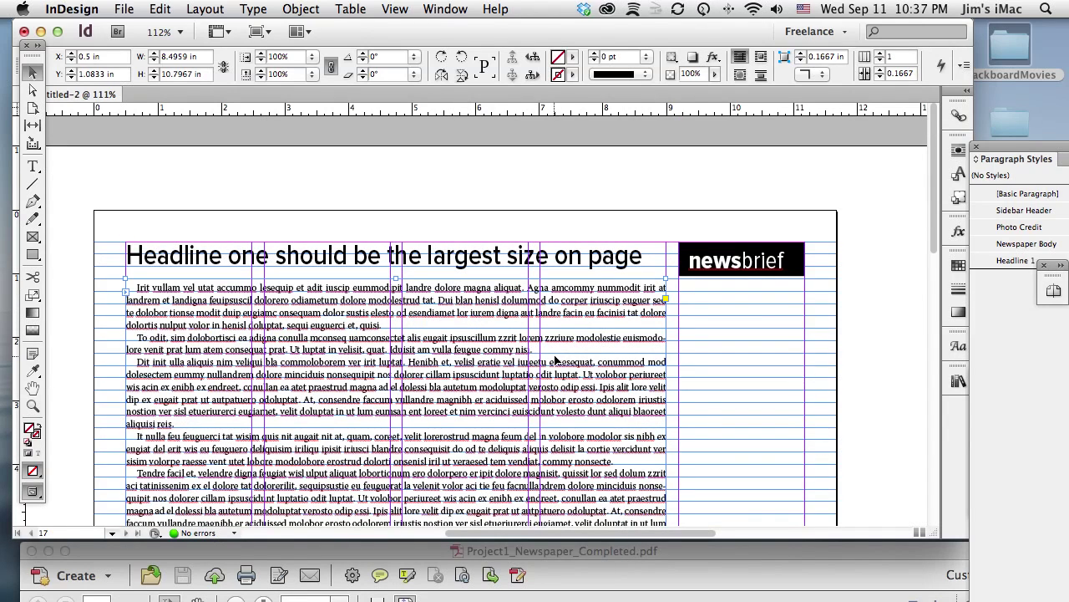
- Select the threaded story text, then bring the completed newspaper PDF up for comparison
double_click(526, 344)
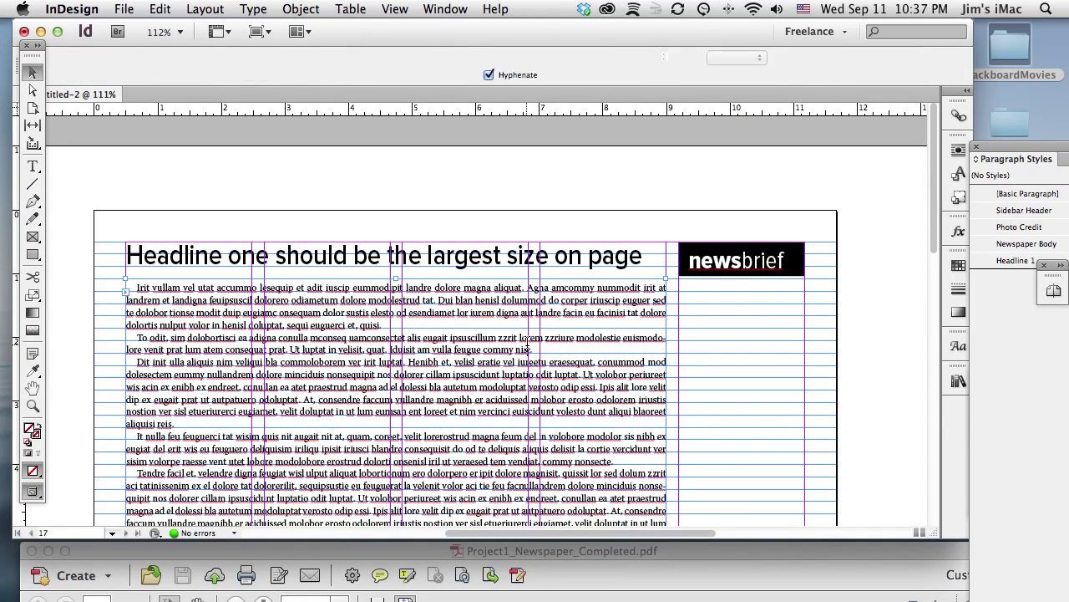
triple_click(501, 342)
key(super+a)
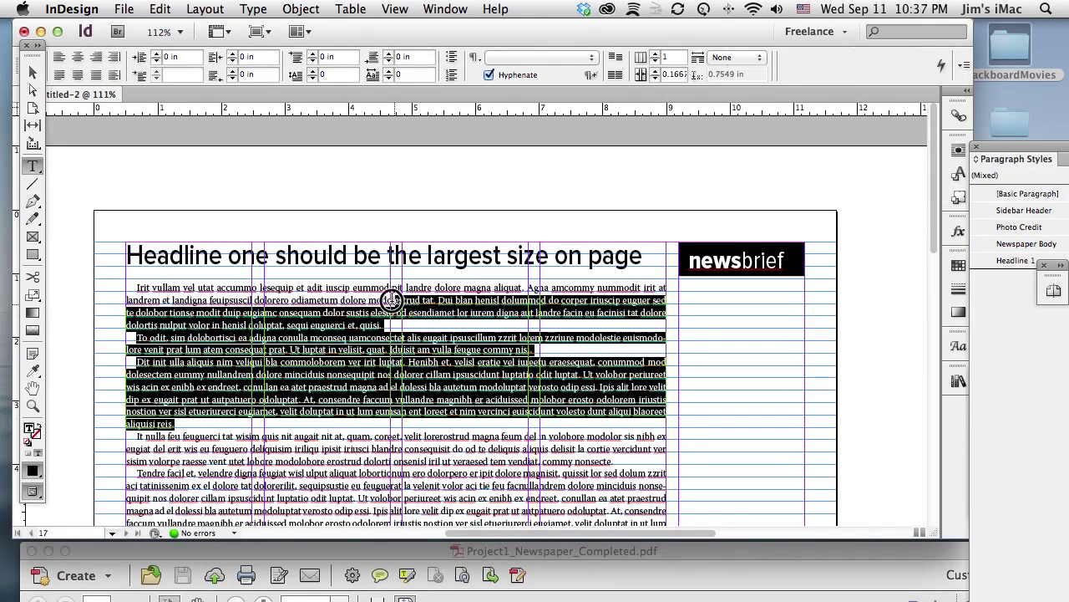
drag(455, 255, 326, 253)
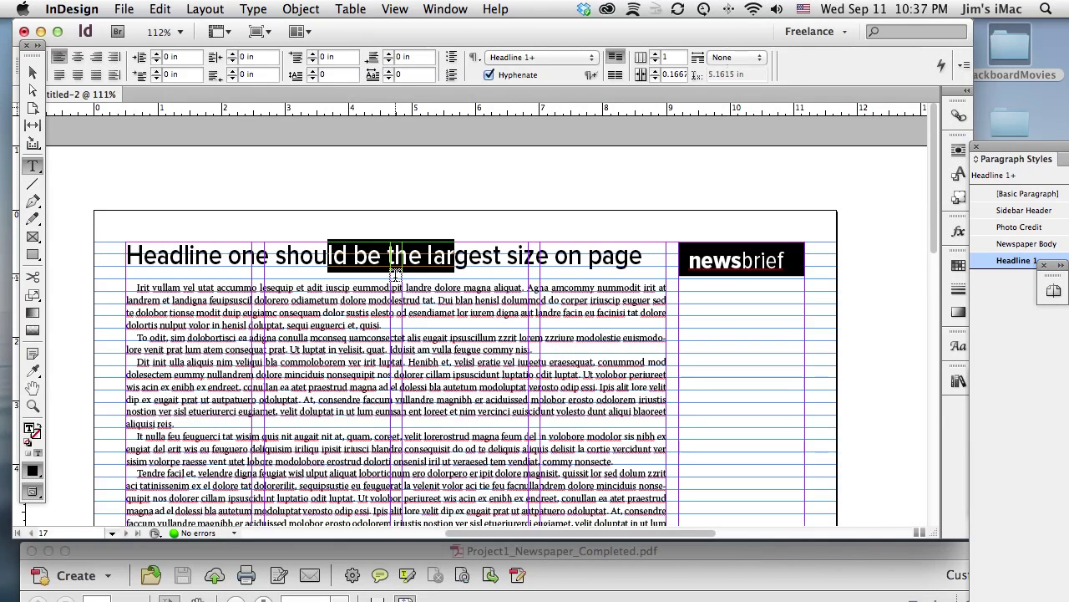
click(407, 311)
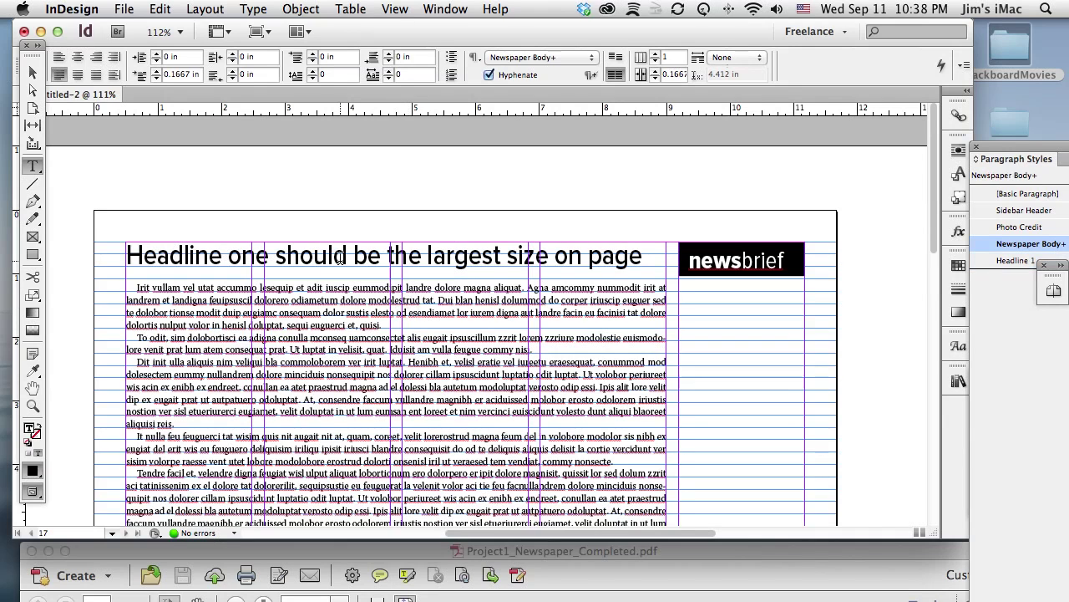
drag(515, 555, 522, 77)
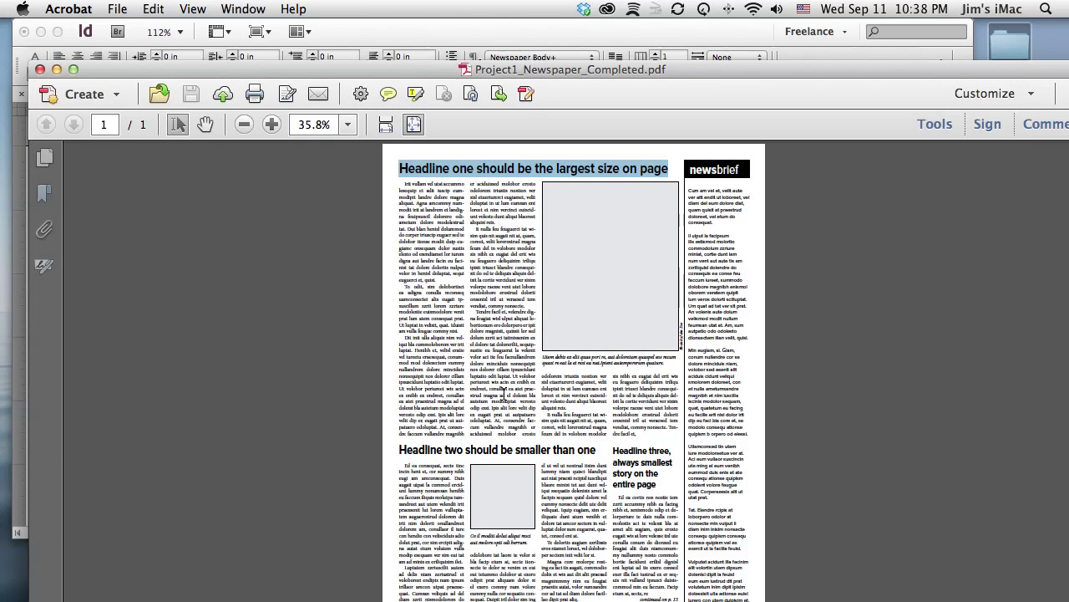
drag(476, 68, 464, 589)
click(367, 361)
click(31, 71)
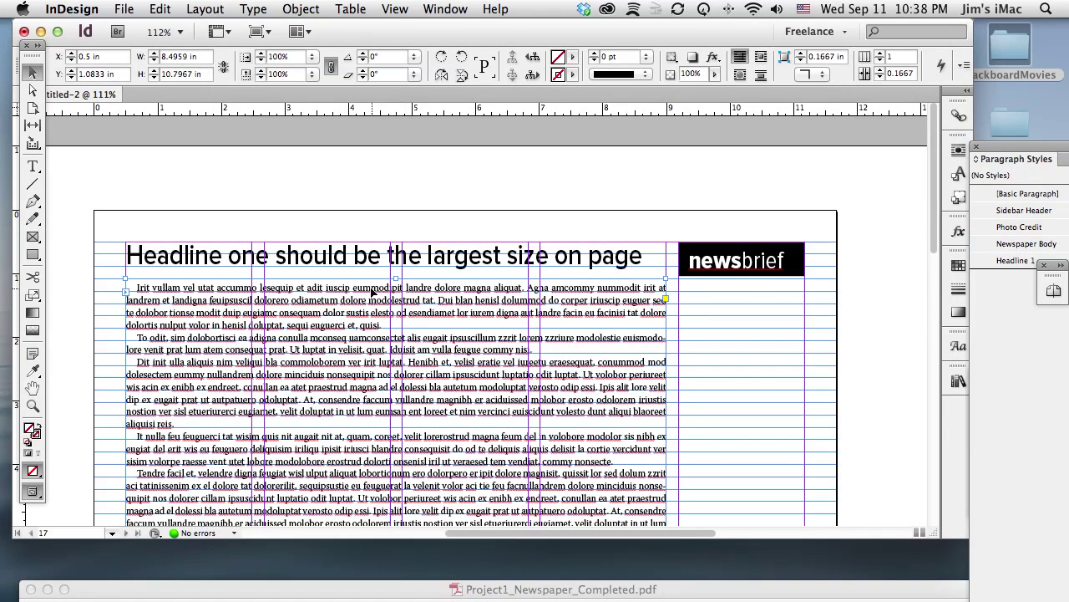
- Give the body frame 4 columns and shorten it to about 7.58 in, then compare with the PDF
click(881, 53)
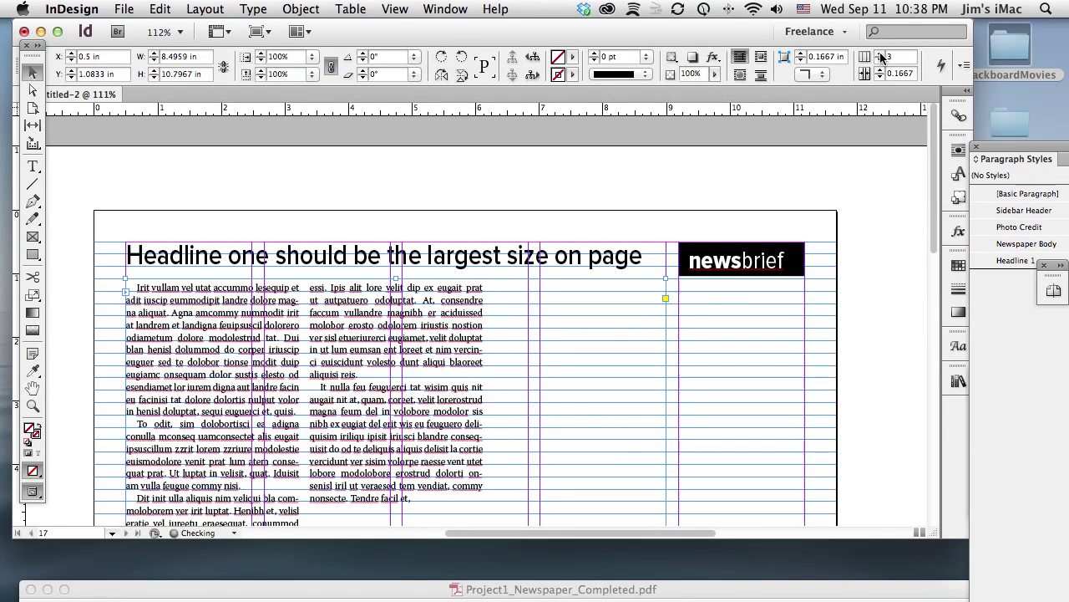
click(880, 52)
click(881, 53)
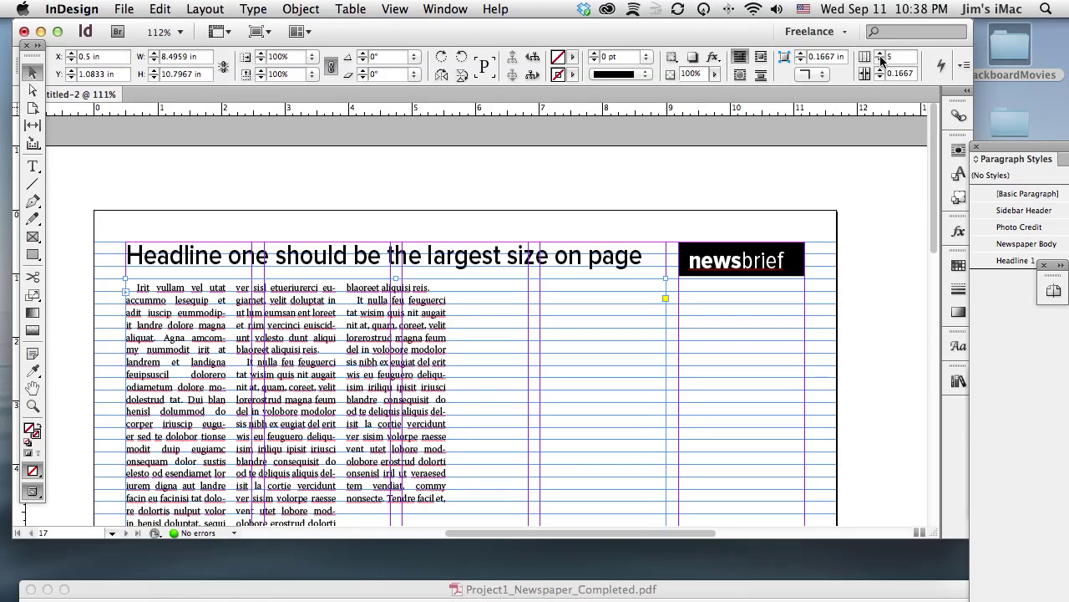
click(881, 61)
scroll(642, 146, down, 3)
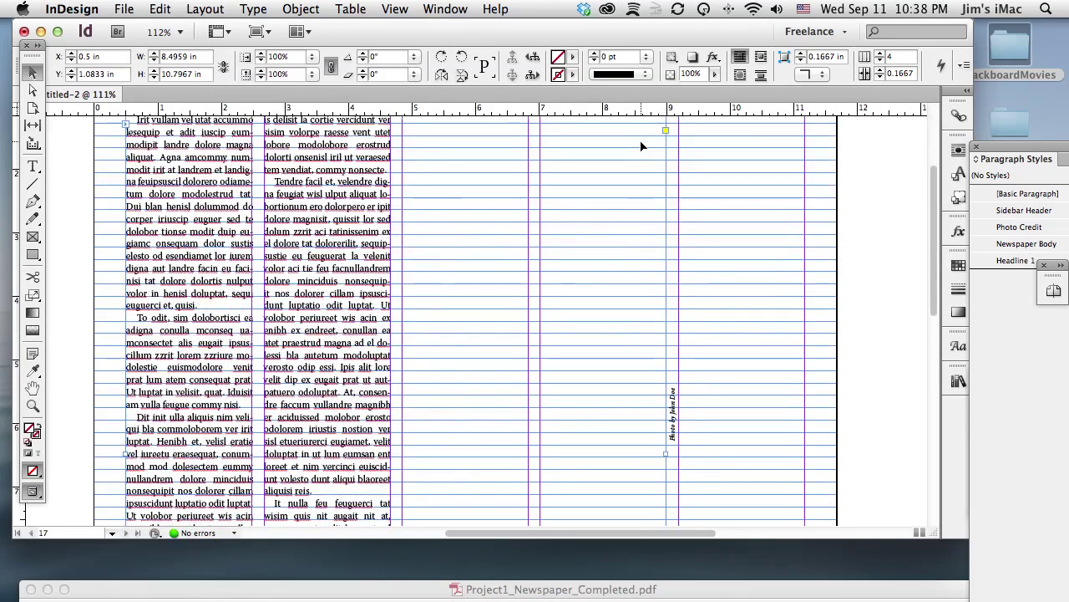
scroll(642, 147, down, 1)
key(super+0)
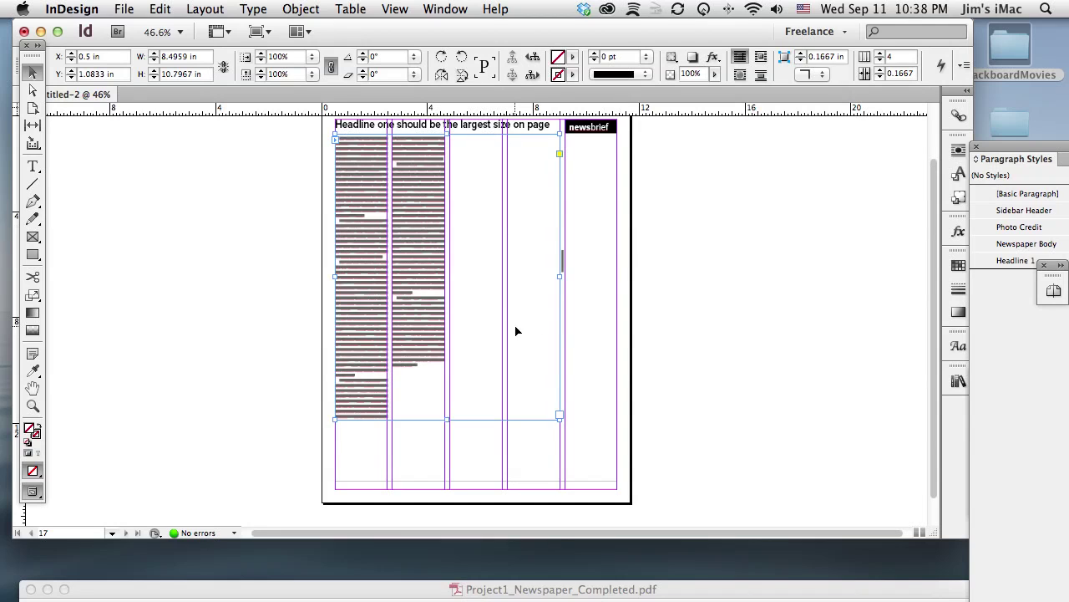
drag(448, 419, 447, 344)
click(711, 325)
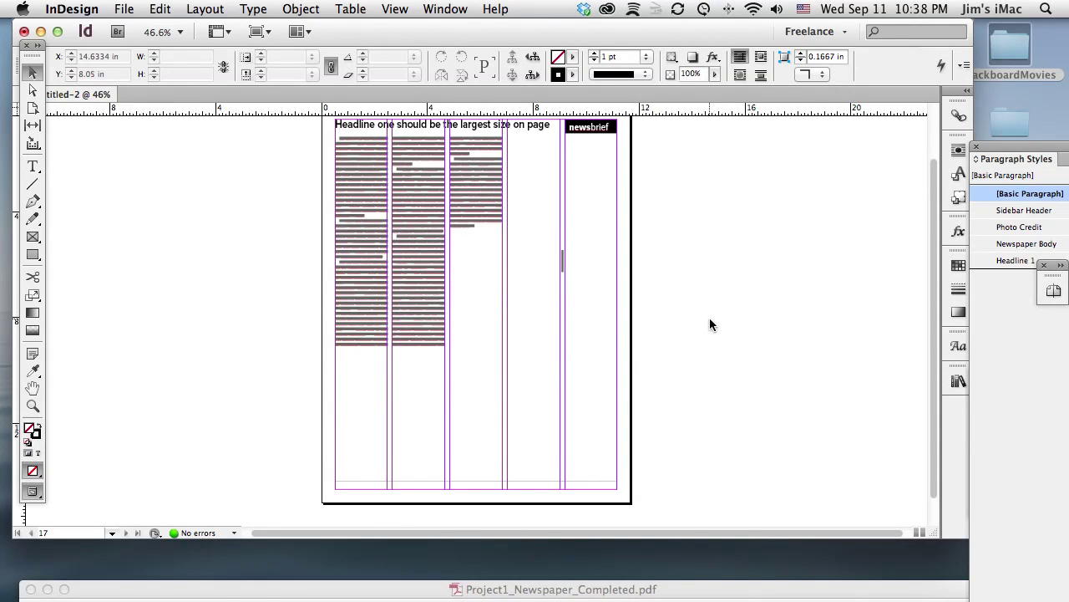
drag(723, 583, 694, 129)
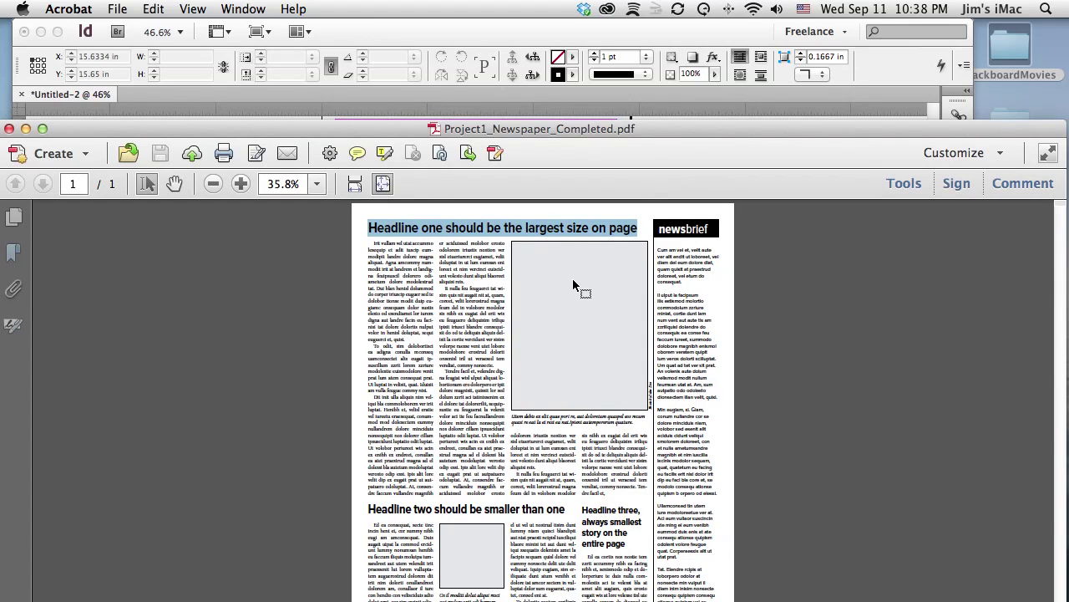
drag(566, 128, 544, 451)
click(698, 249)
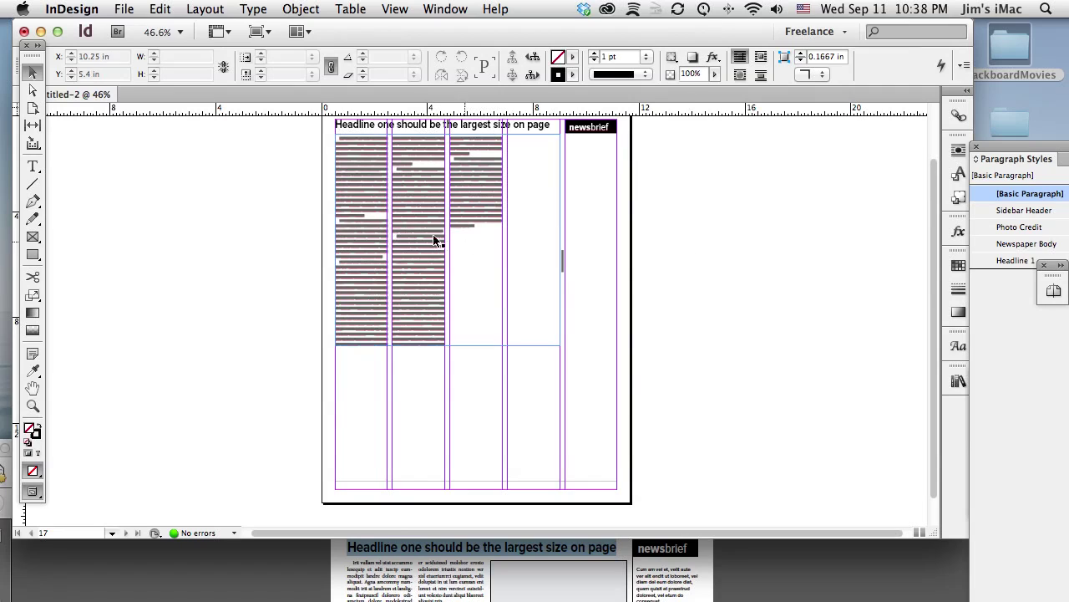
click(33, 405)
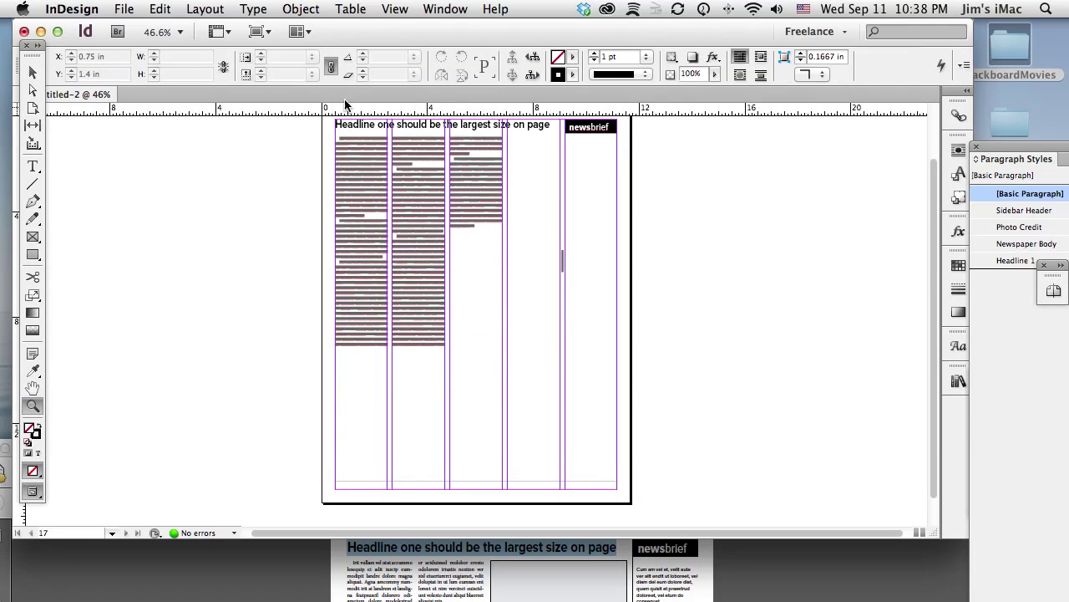
drag(327, 117, 580, 272)
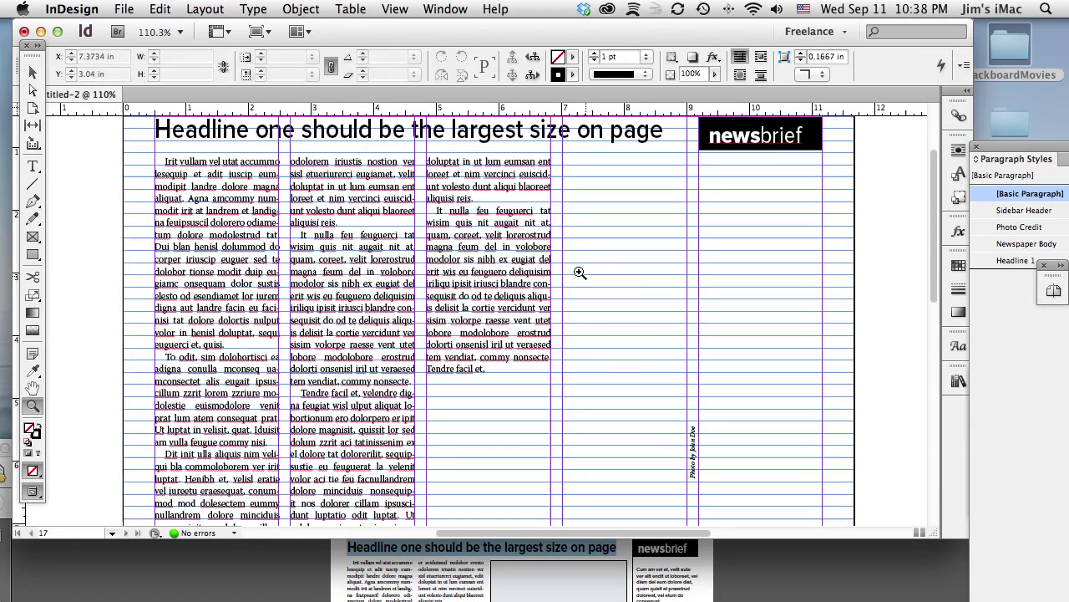
click(32, 167)
triple_click(205, 134)
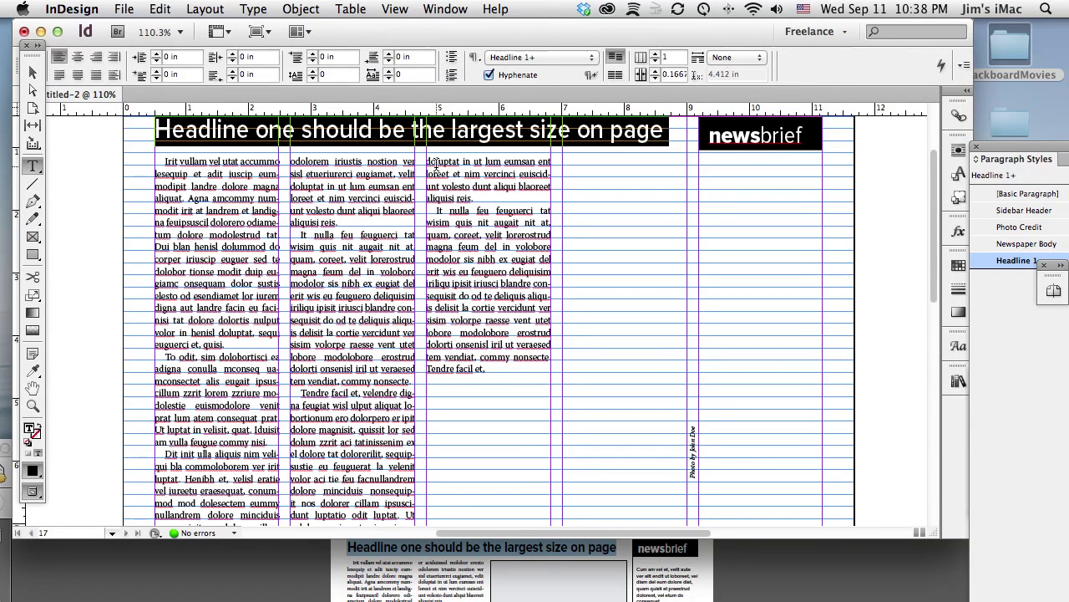
drag(1006, 158, 739, 152)
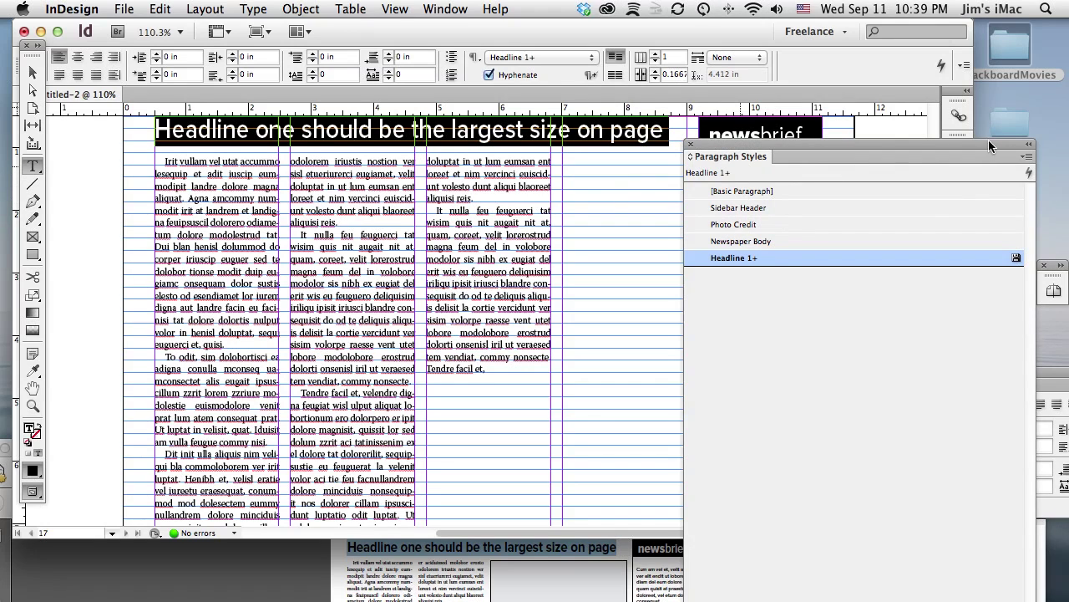
drag(989, 146, 962, 308)
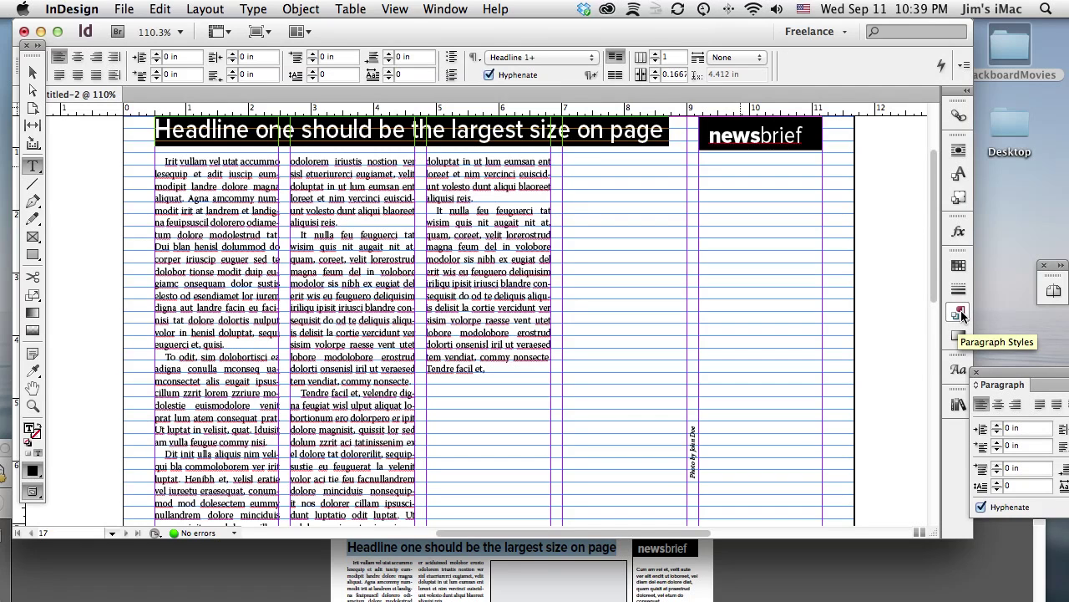
click(959, 311)
drag(726, 117, 409, 186)
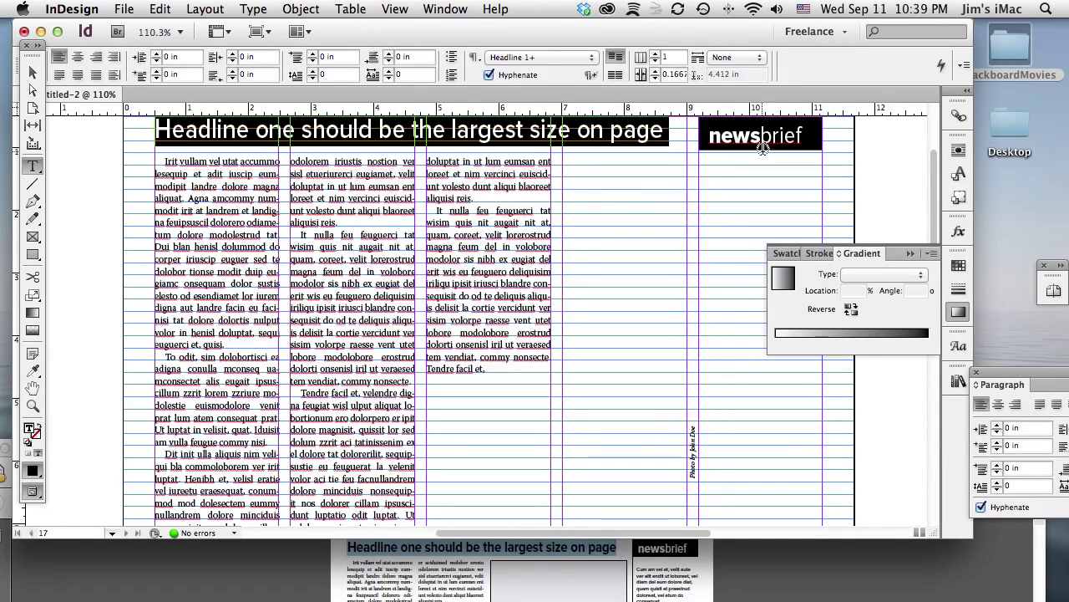
click(910, 253)
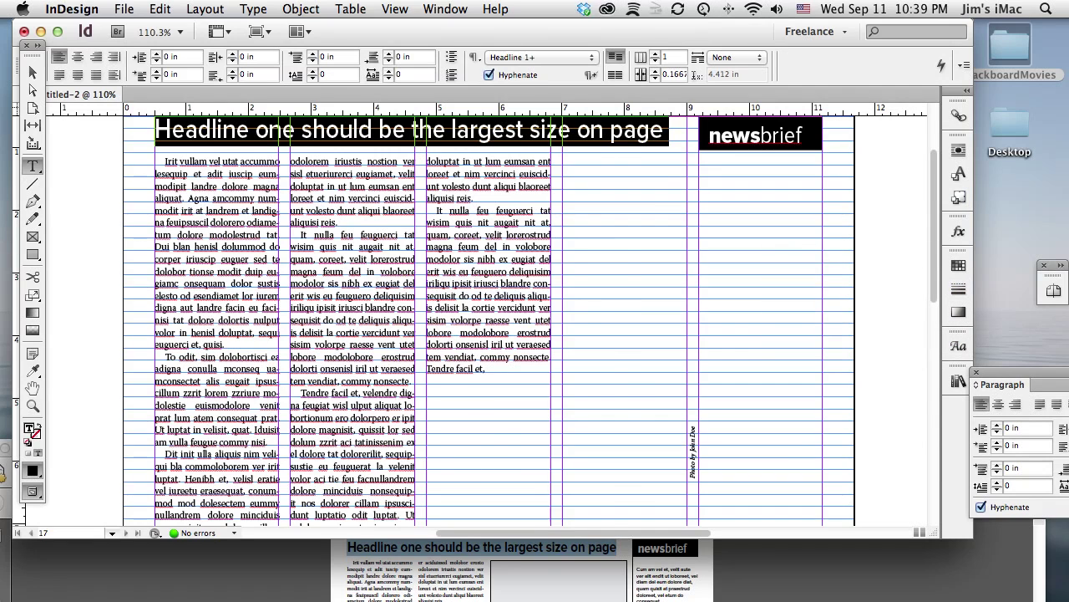
click(445, 8)
click(547, 21)
click(455, 8)
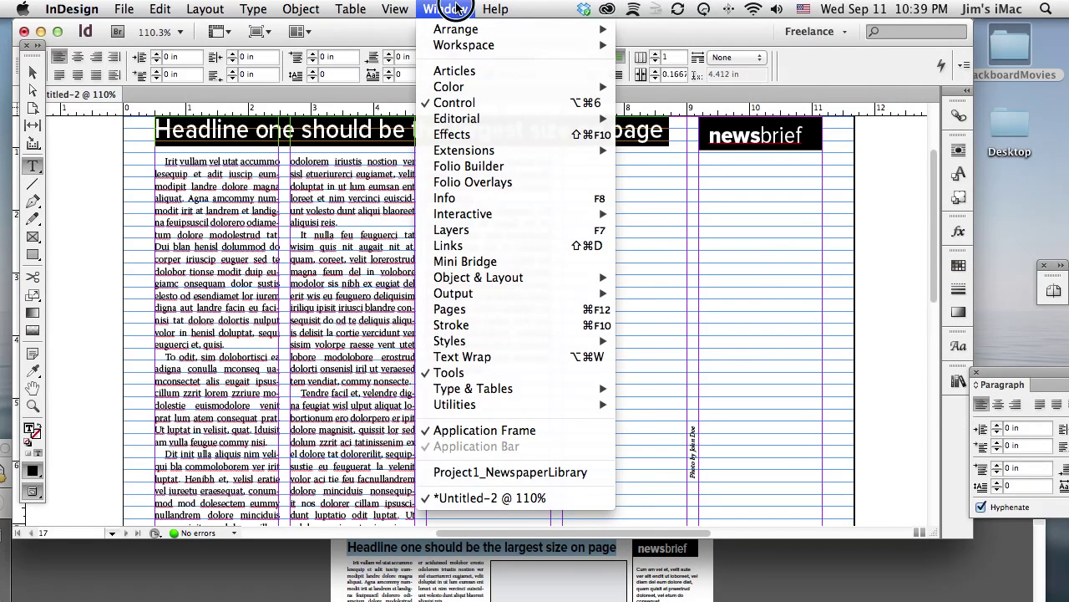
mouse_move(544, 392)
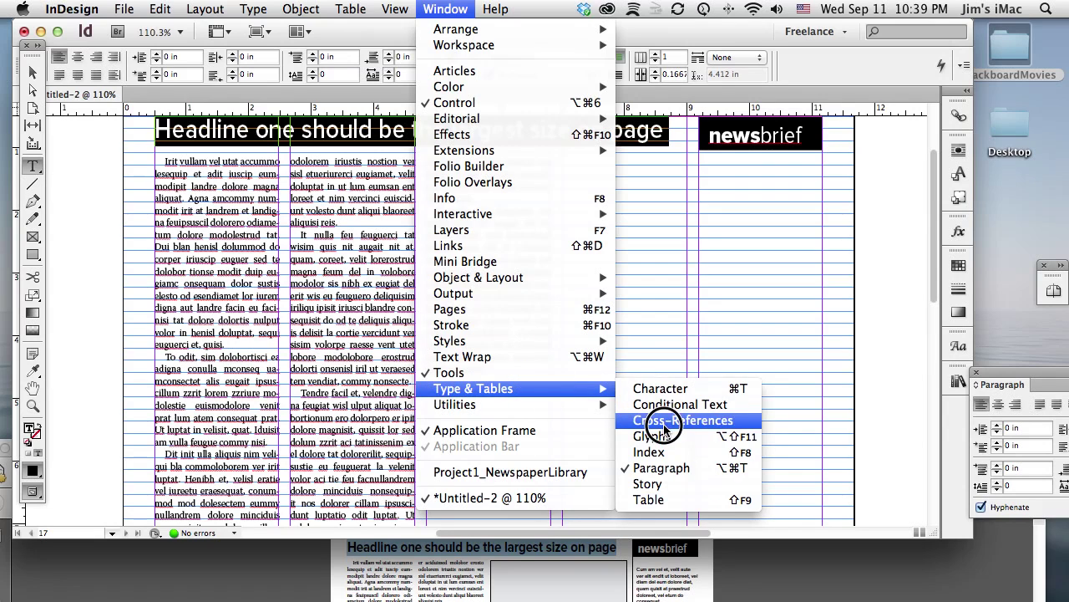
mouse_move(547, 346)
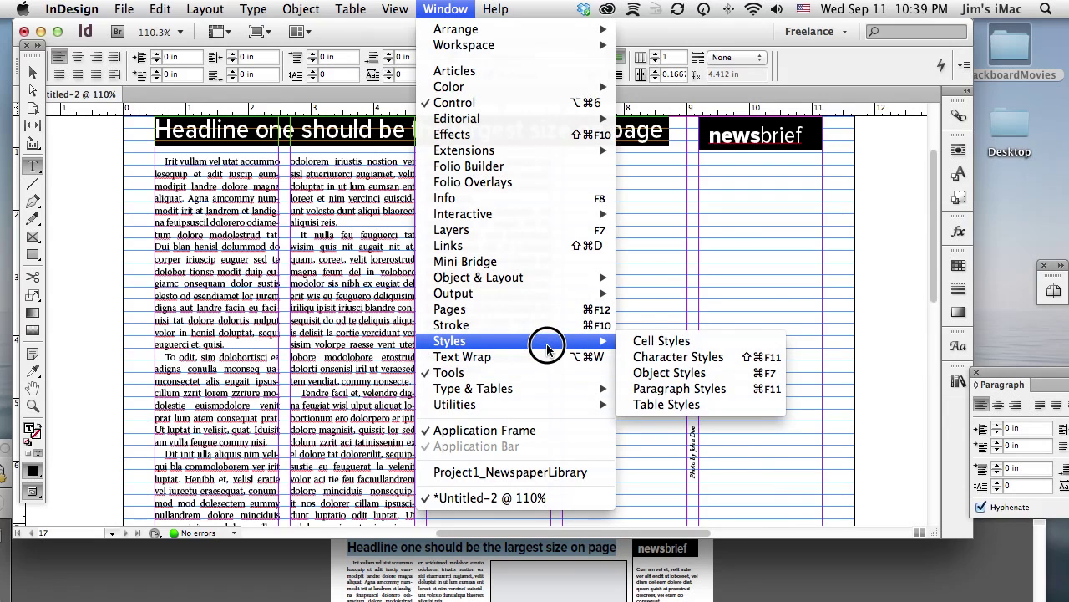
click(687, 388)
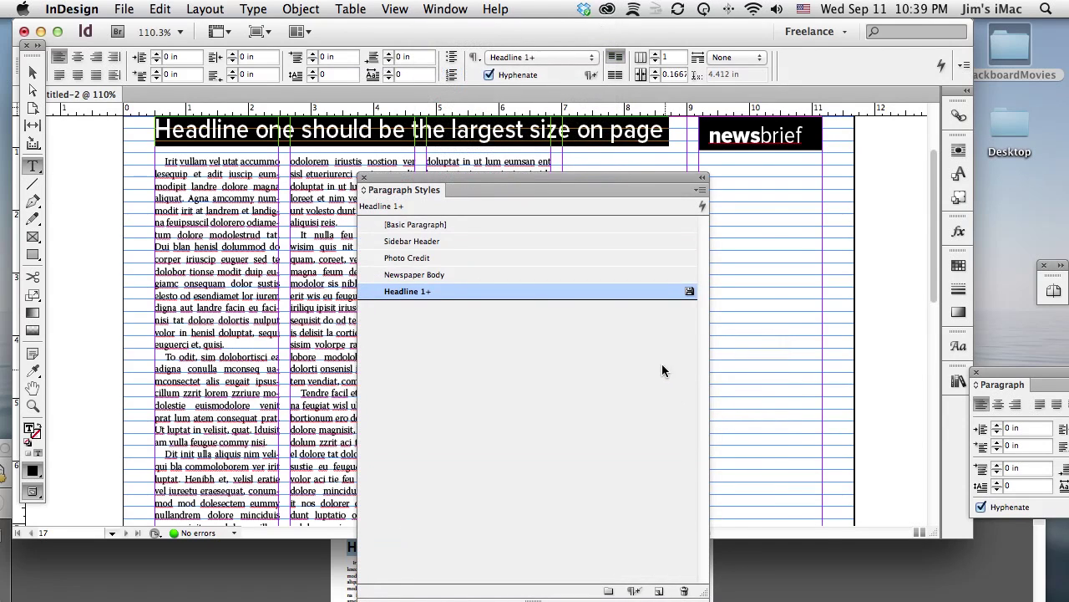
drag(462, 173, 958, 299)
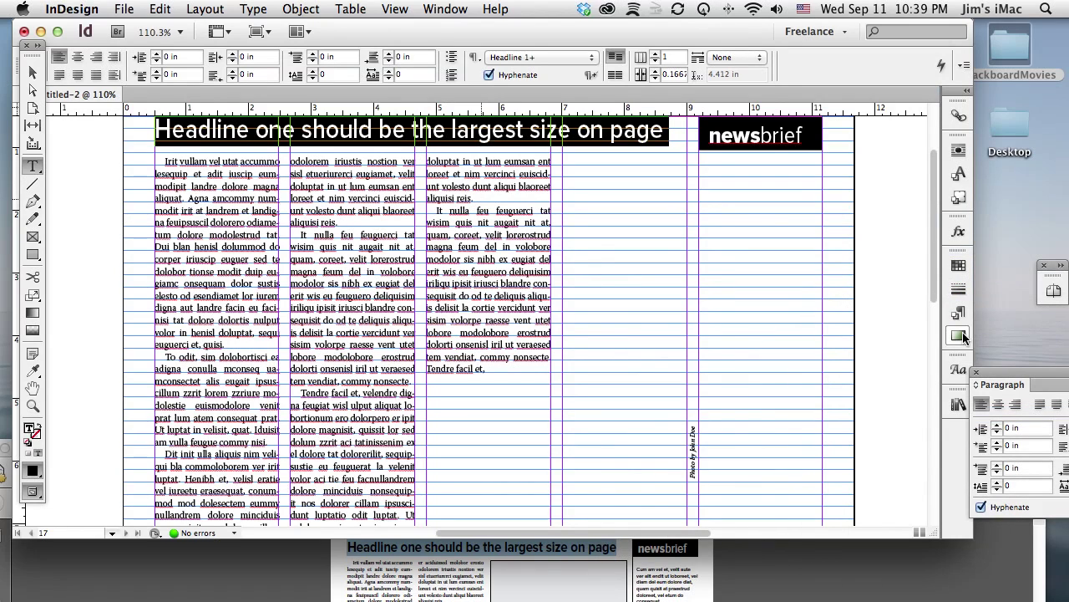
click(959, 174)
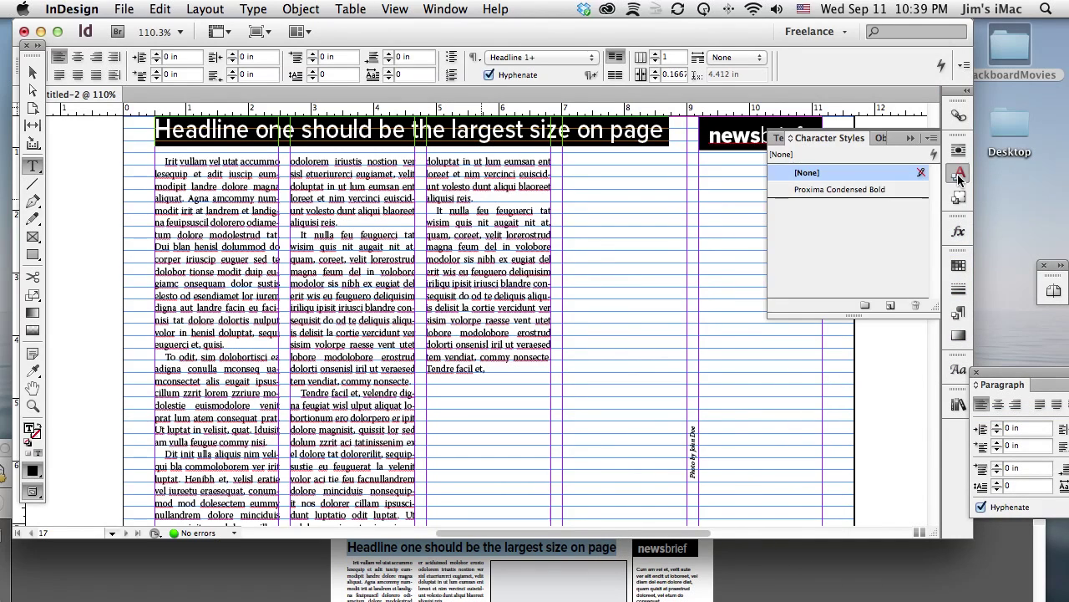
click(959, 174)
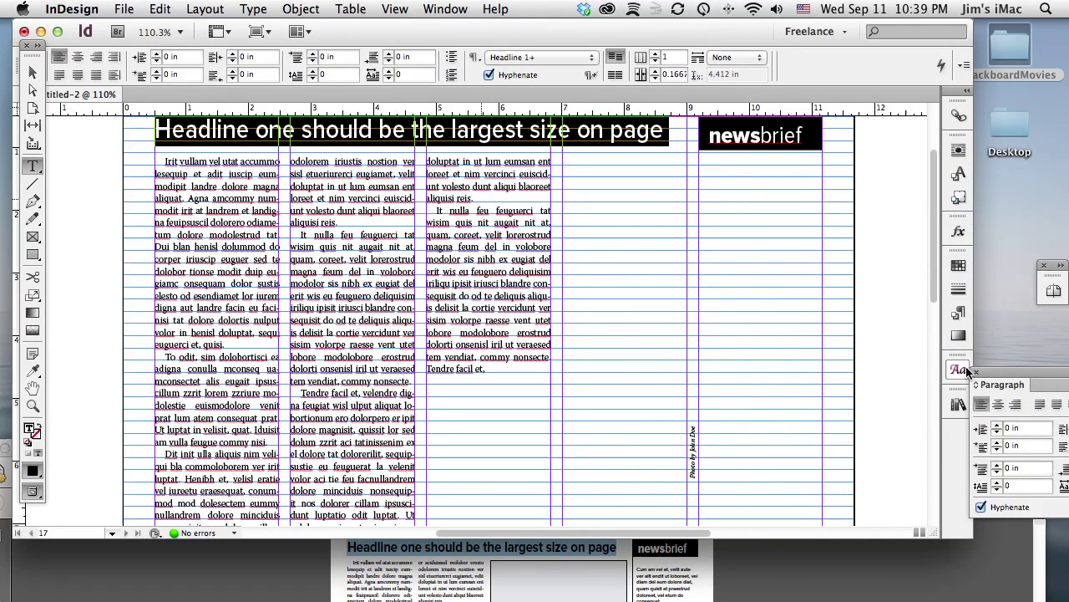
- Bring back the Paragraph Styles panel, check the body text's style, and zoom to the column tops
click(958, 313)
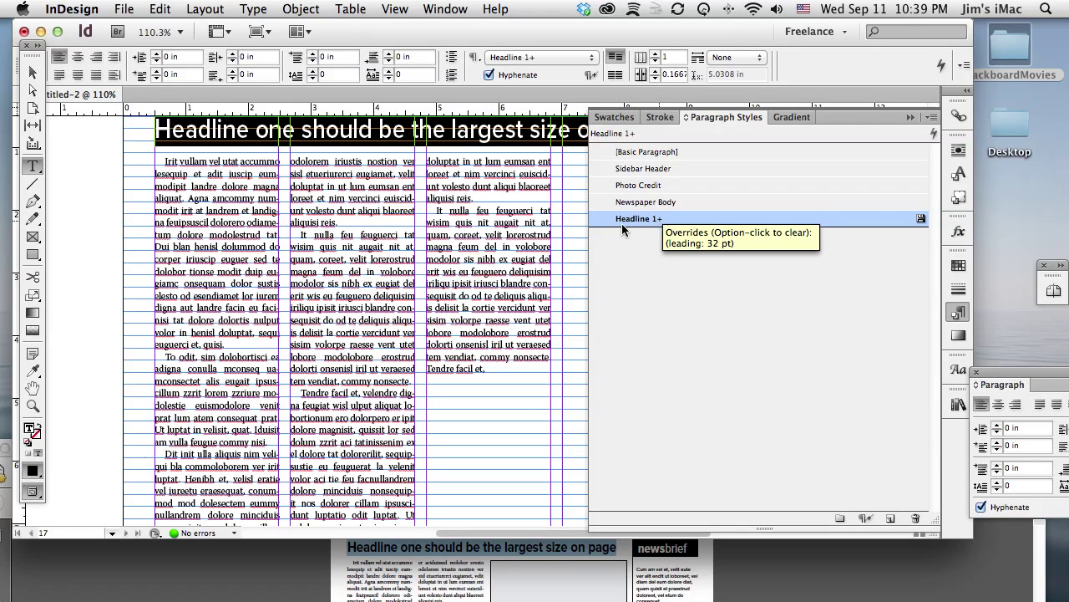
drag(507, 235, 374, 173)
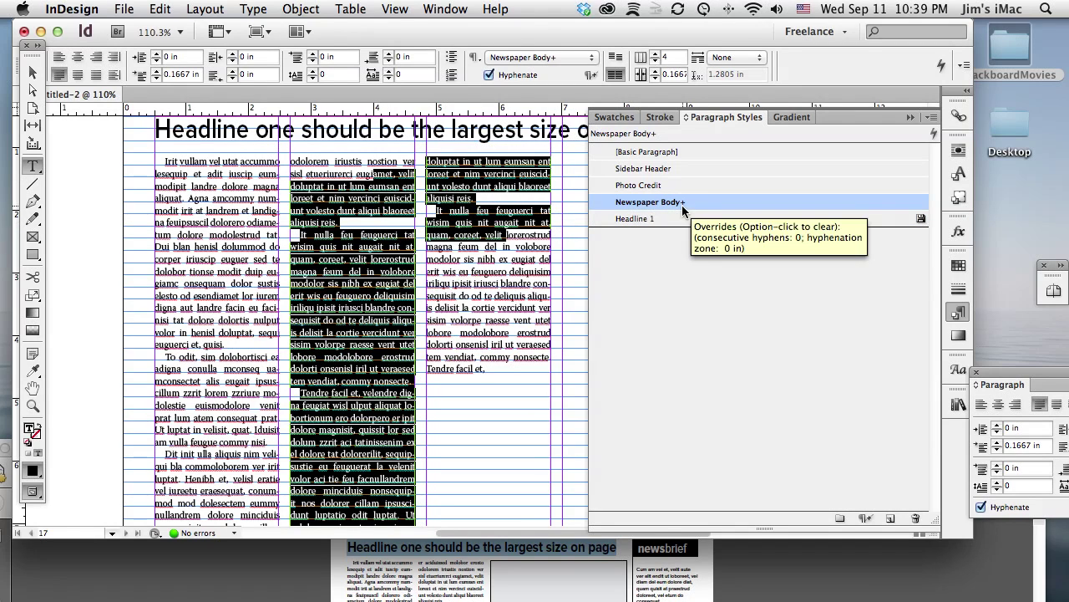
click(508, 318)
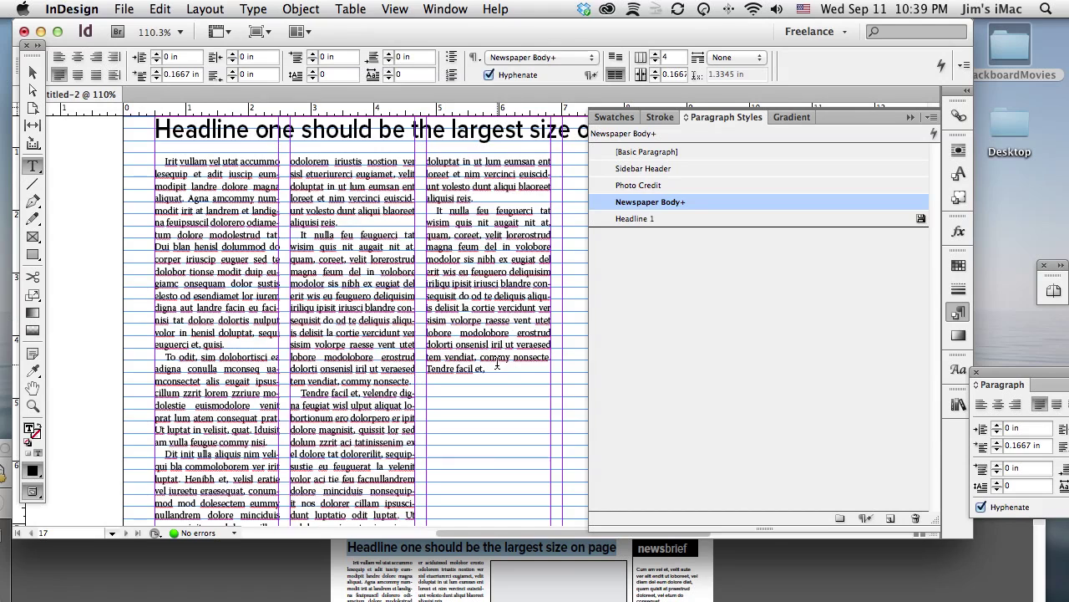
scroll(500, 361, right, 10)
scroll(499, 361, up, 3)
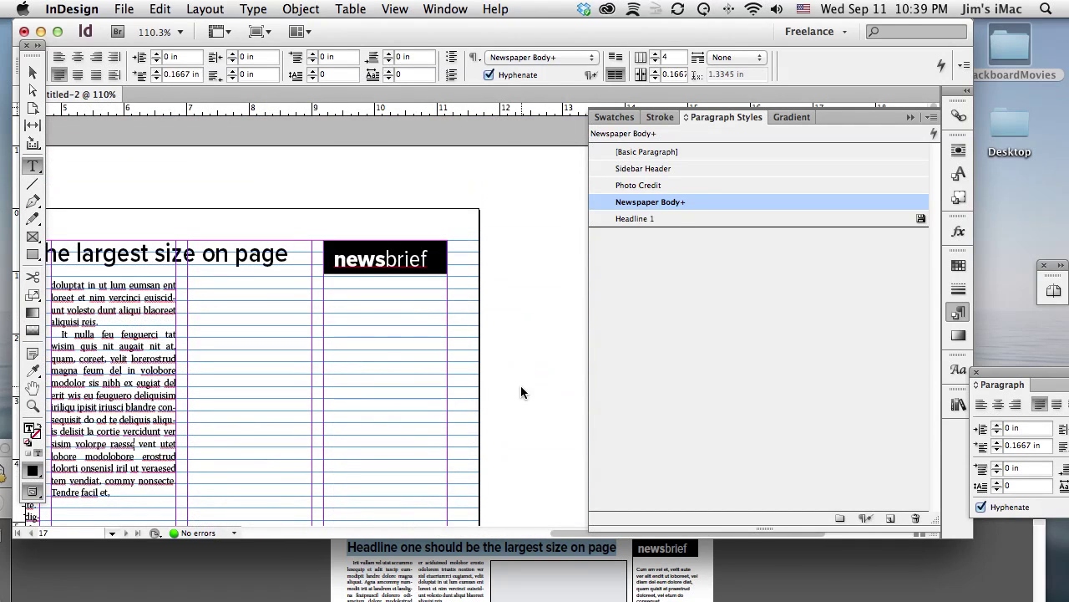
key(super+0)
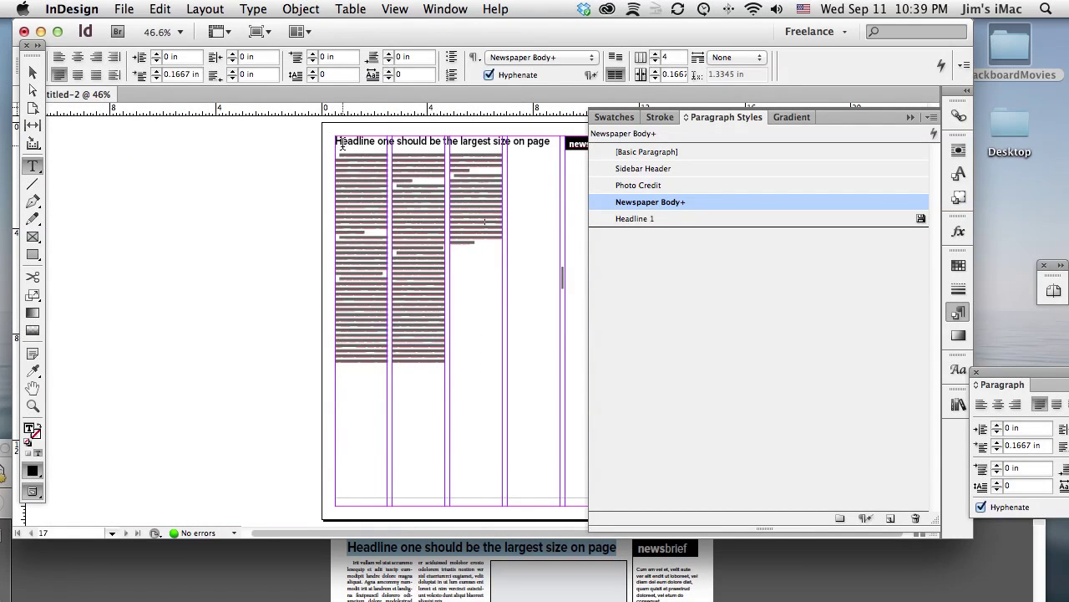
click(32, 405)
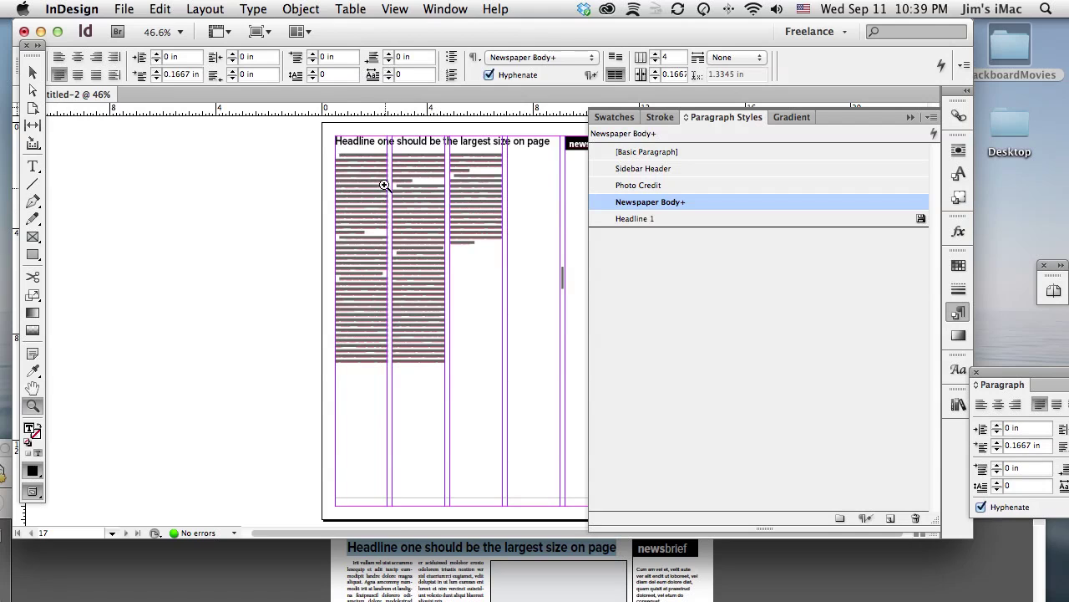
drag(322, 124, 579, 395)
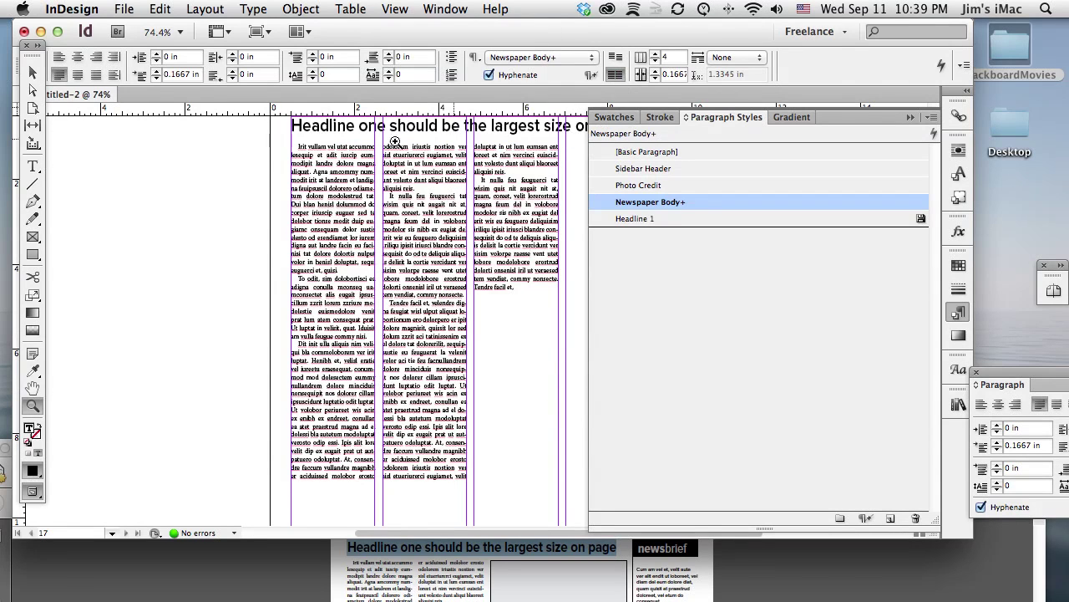
click(33, 166)
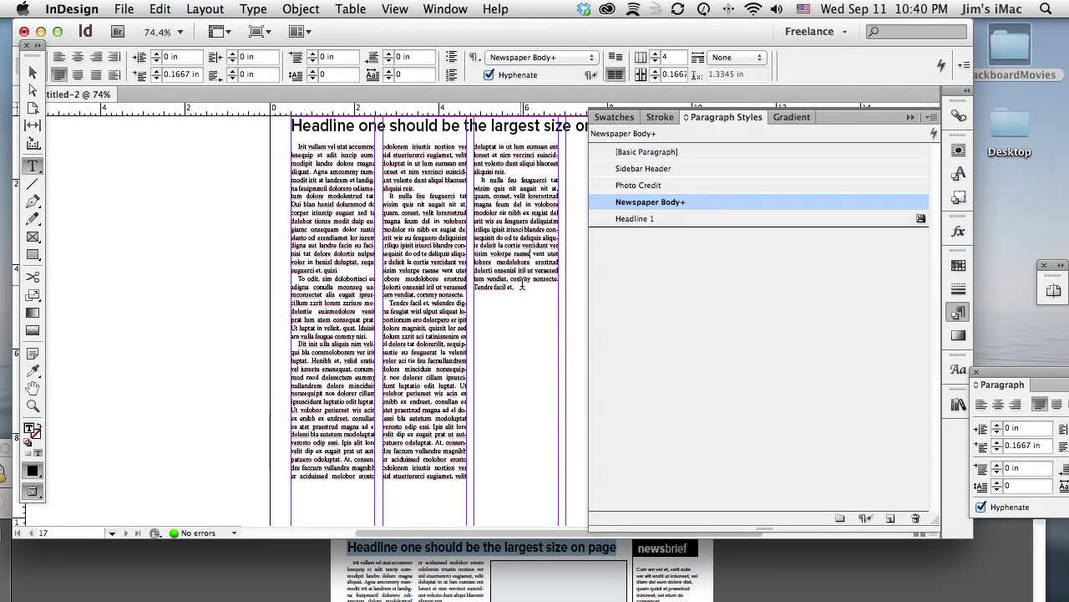
- Clear overrides on the Newspaper Body text and the Headline 1 headline
drag(523, 286, 287, 144)
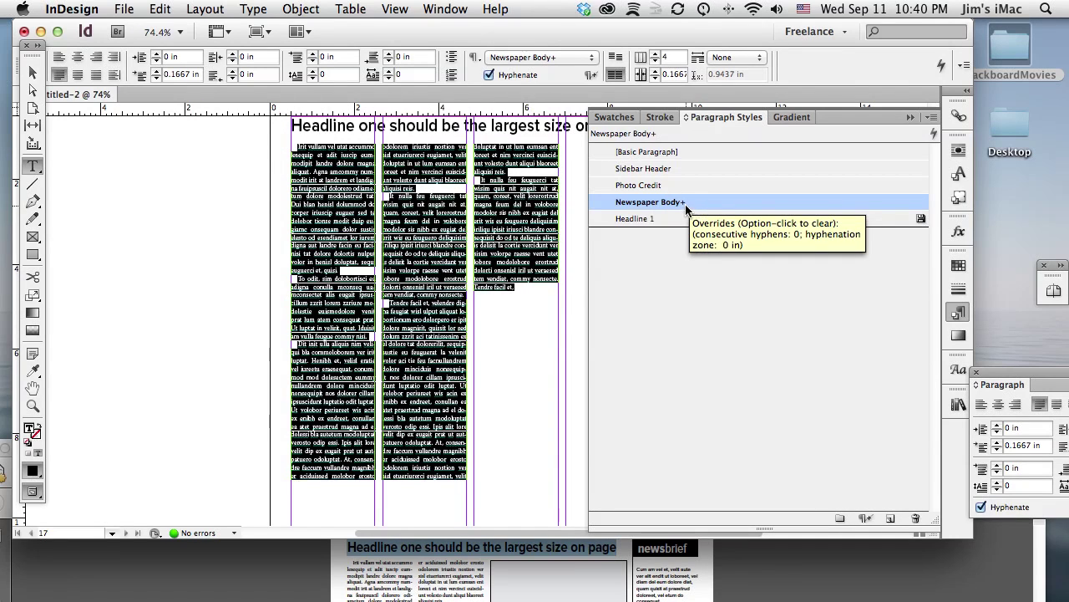
click(867, 519)
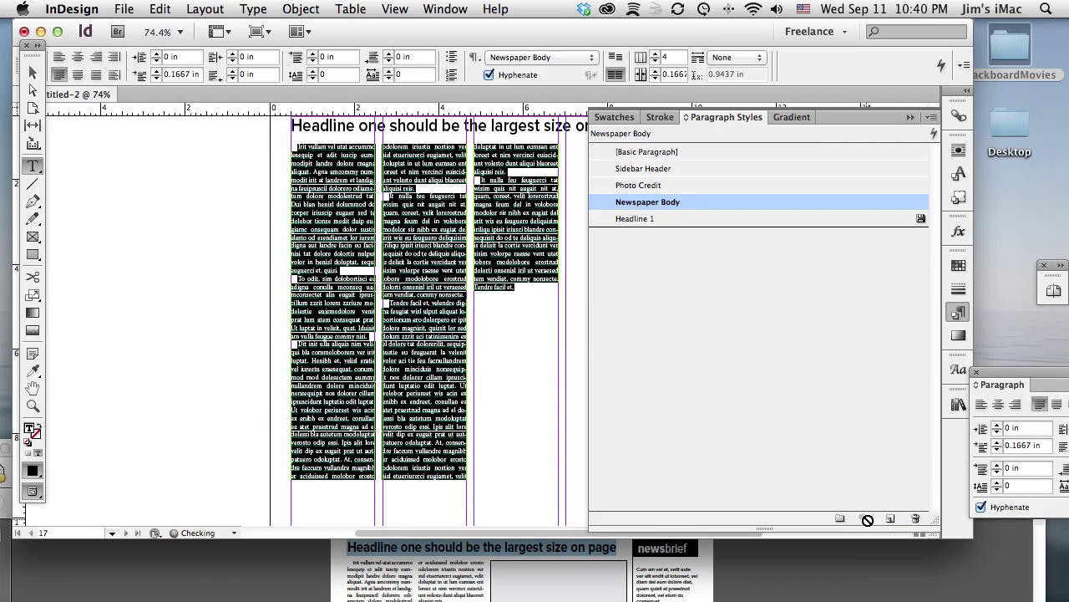
triple_click(506, 127)
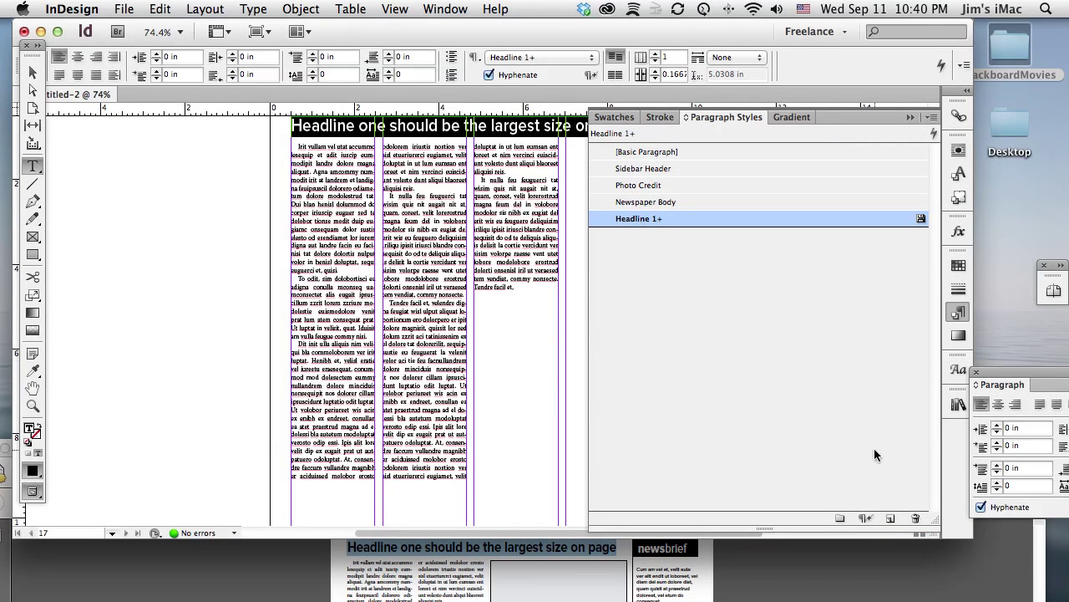
click(867, 518)
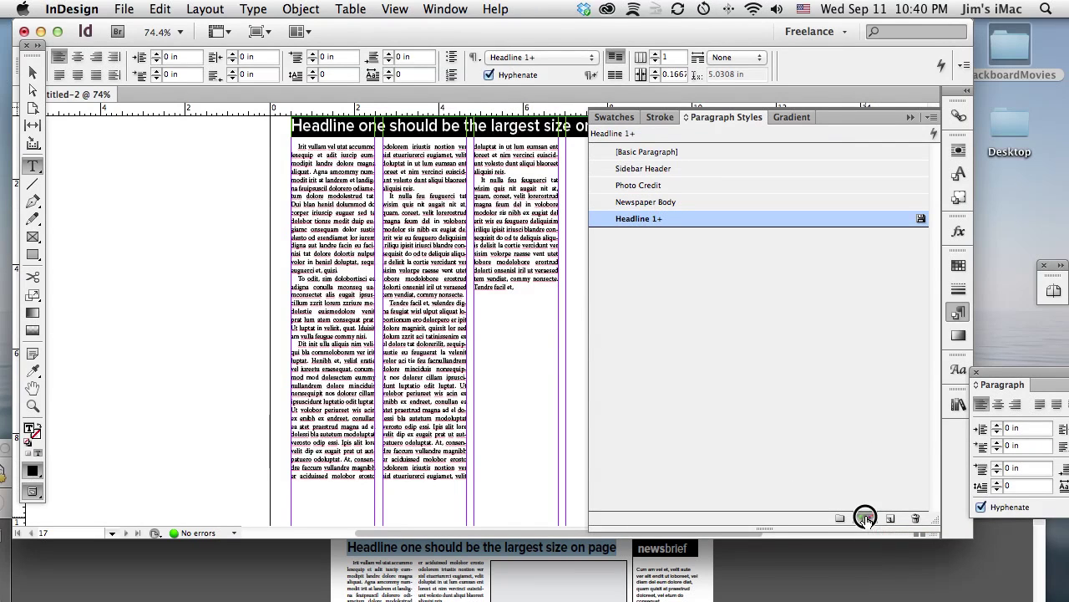
click(484, 234)
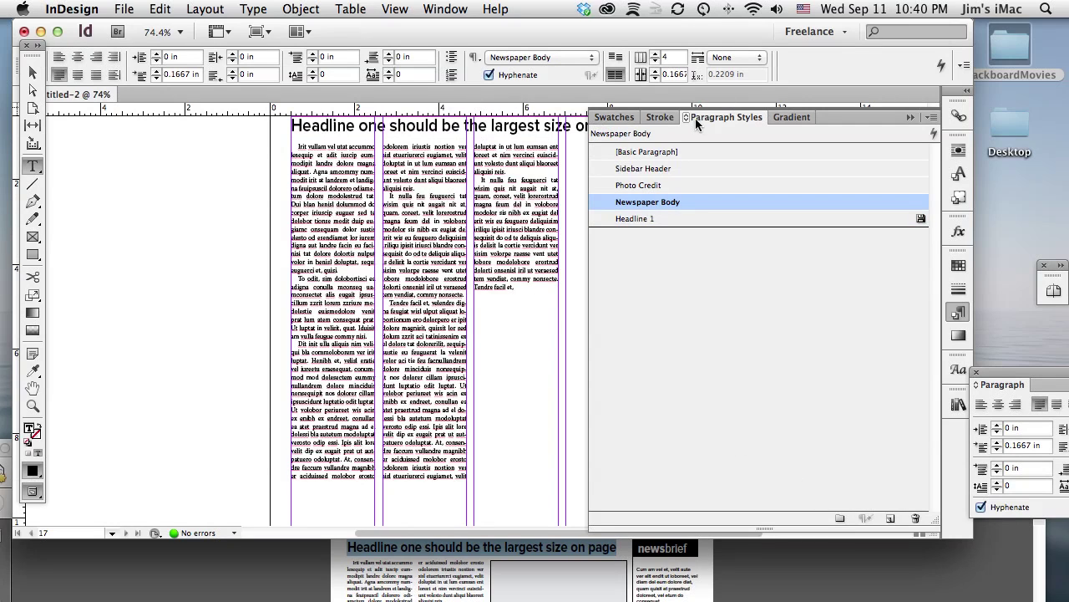
triple_click(396, 126)
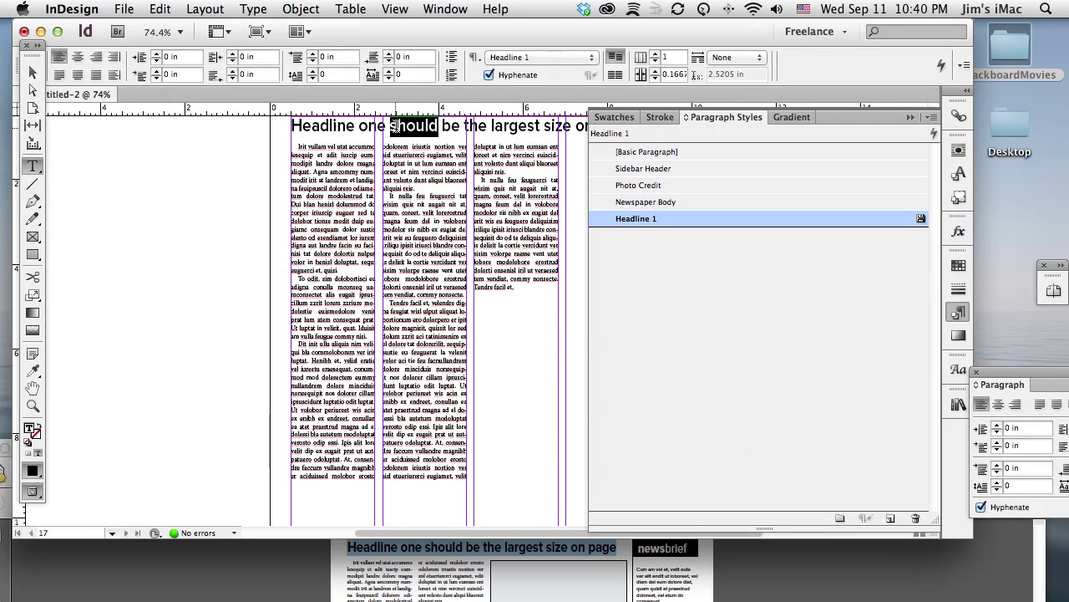
click(645, 201)
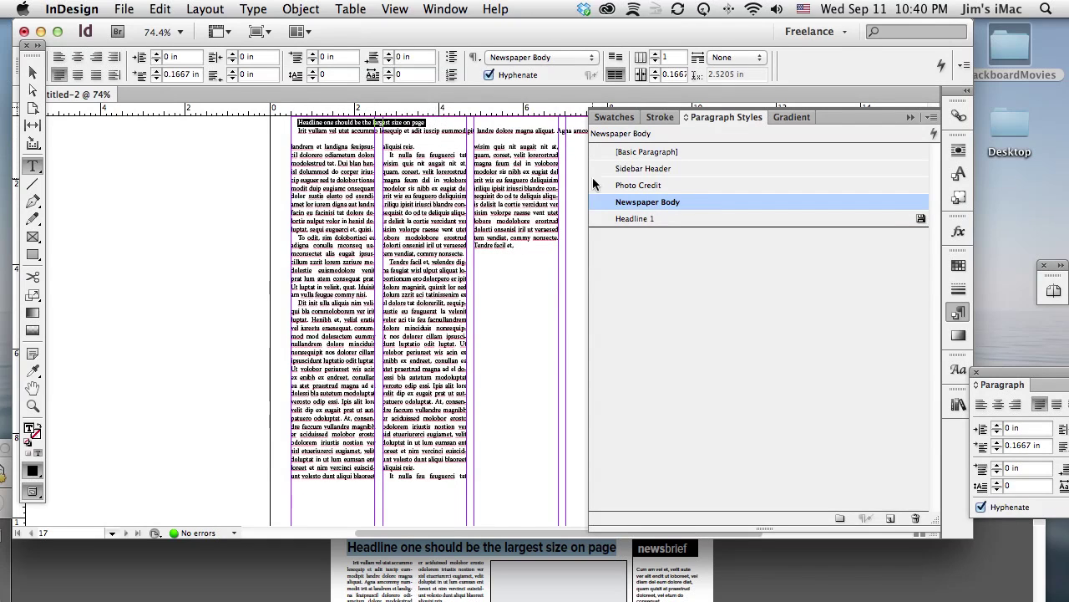
click(656, 218)
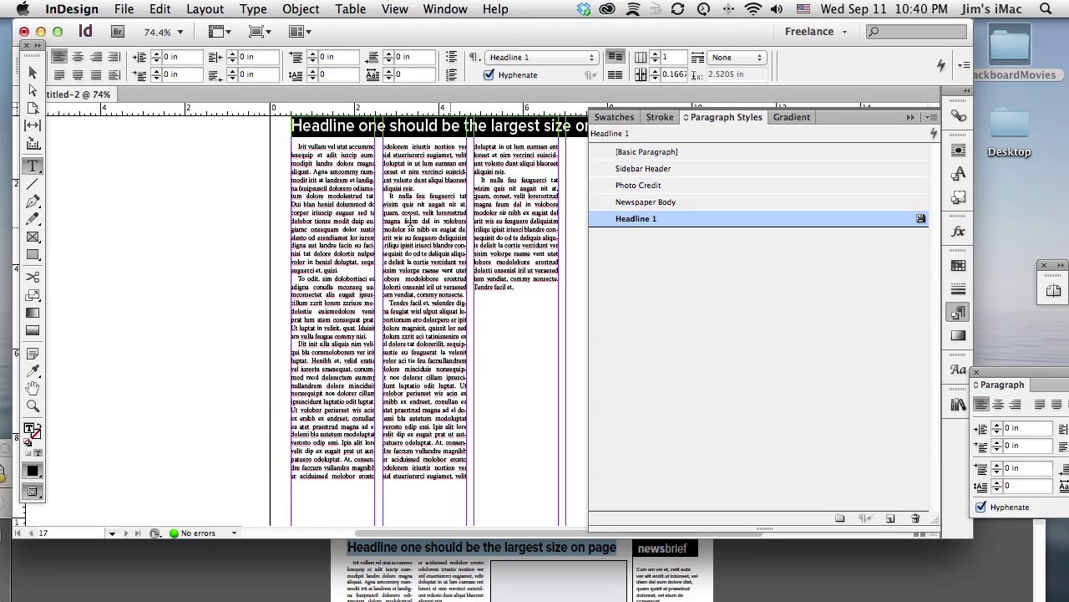
- Collapse the style panels and recheck that the body text uses Newspaper Body
click(911, 117)
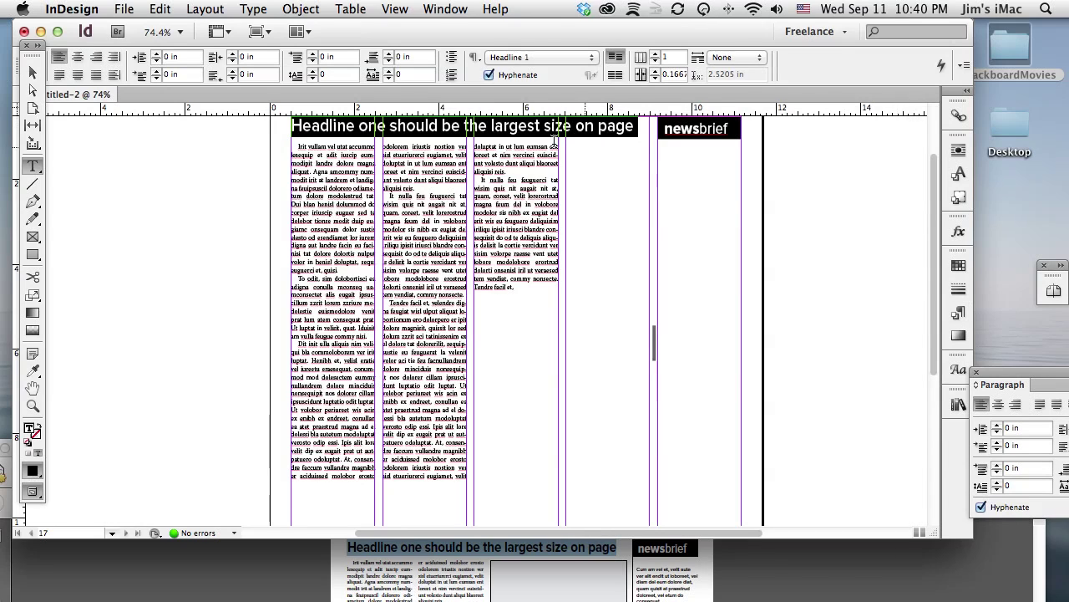
drag(323, 156, 628, 341)
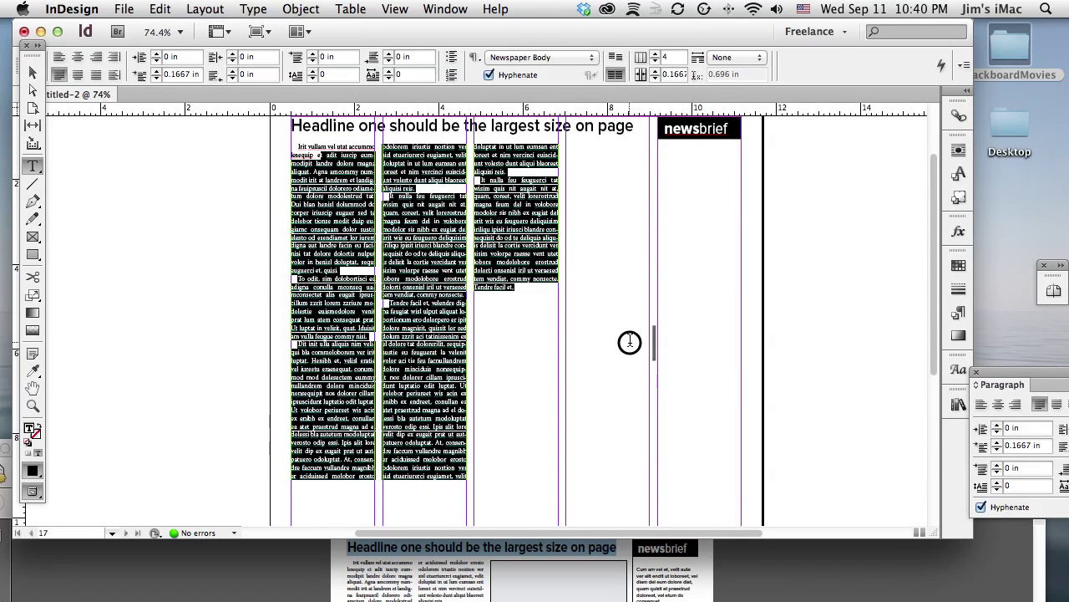
click(211, 185)
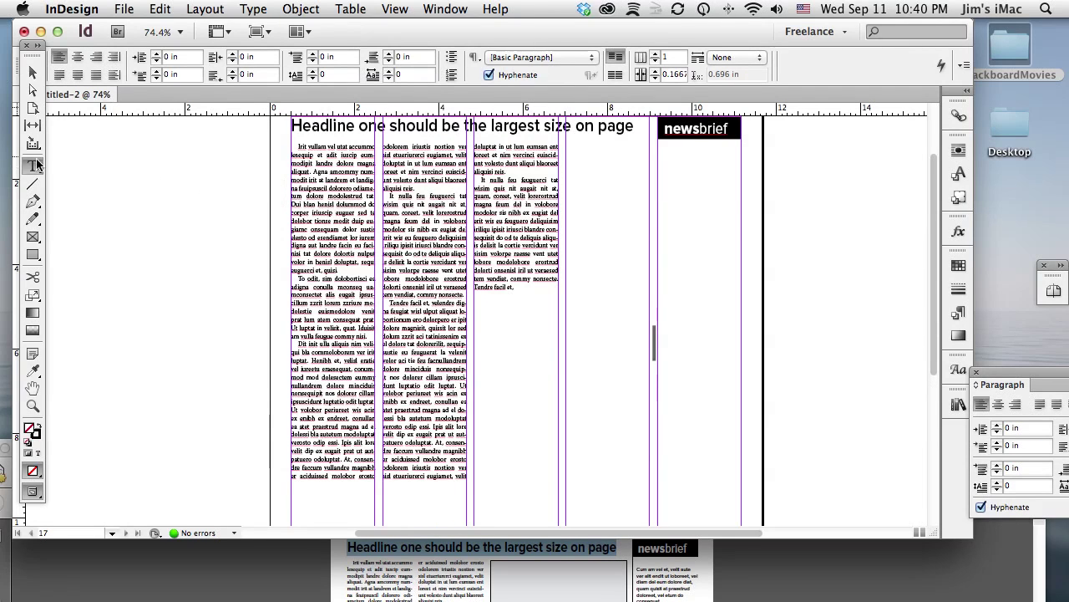
click(34, 237)
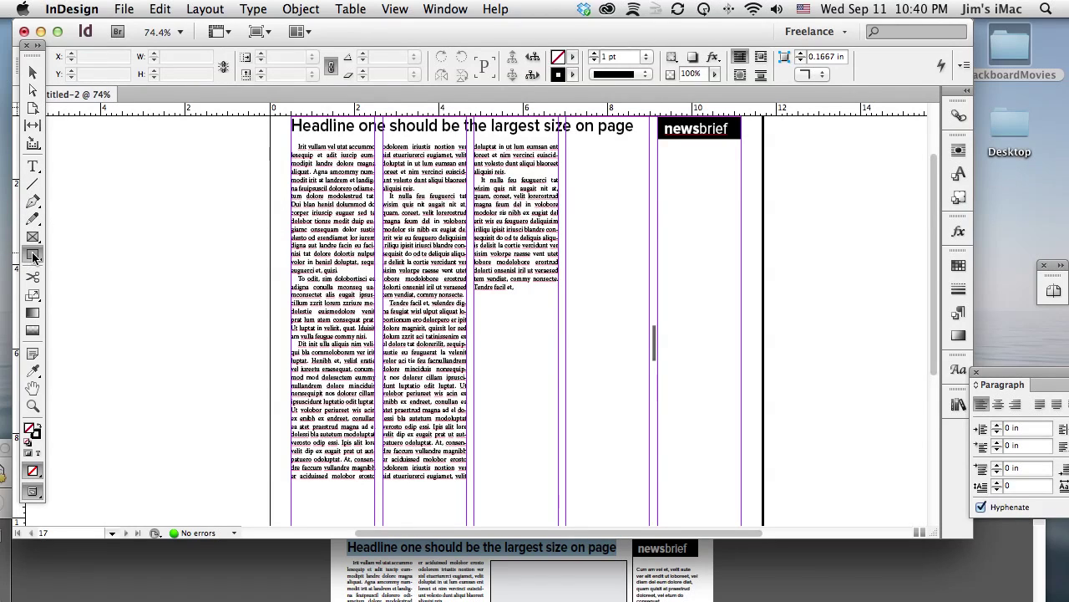
- Draw an empty rectangle frame and move it to the top of the third column
mouse_move(123, 148)
mouse_down()
mouse_move(156, 164)
mouse_move(255, 274)
mouse_up()
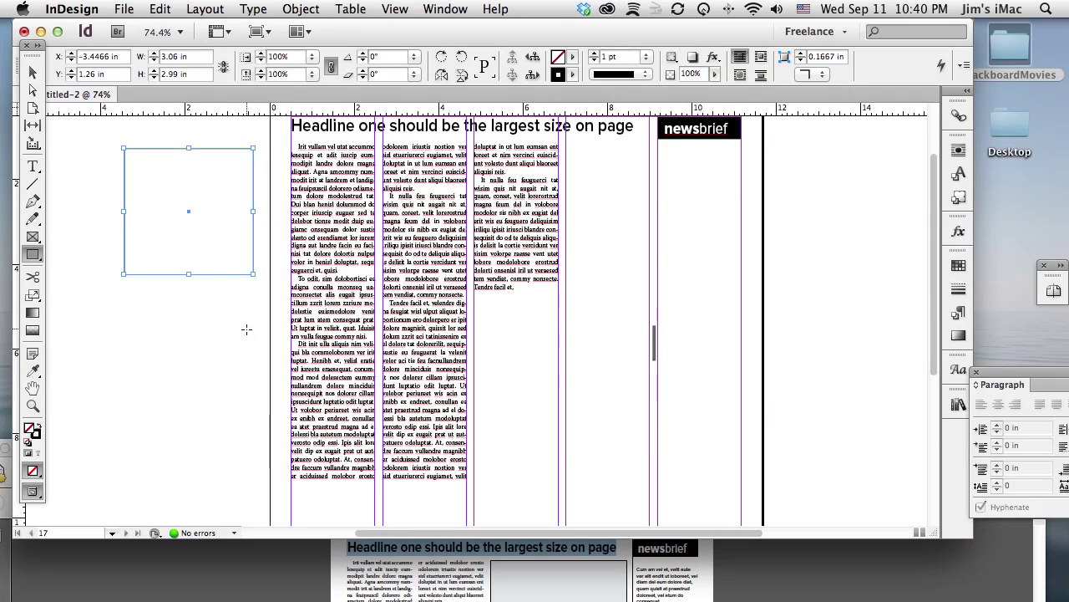
click(32, 72)
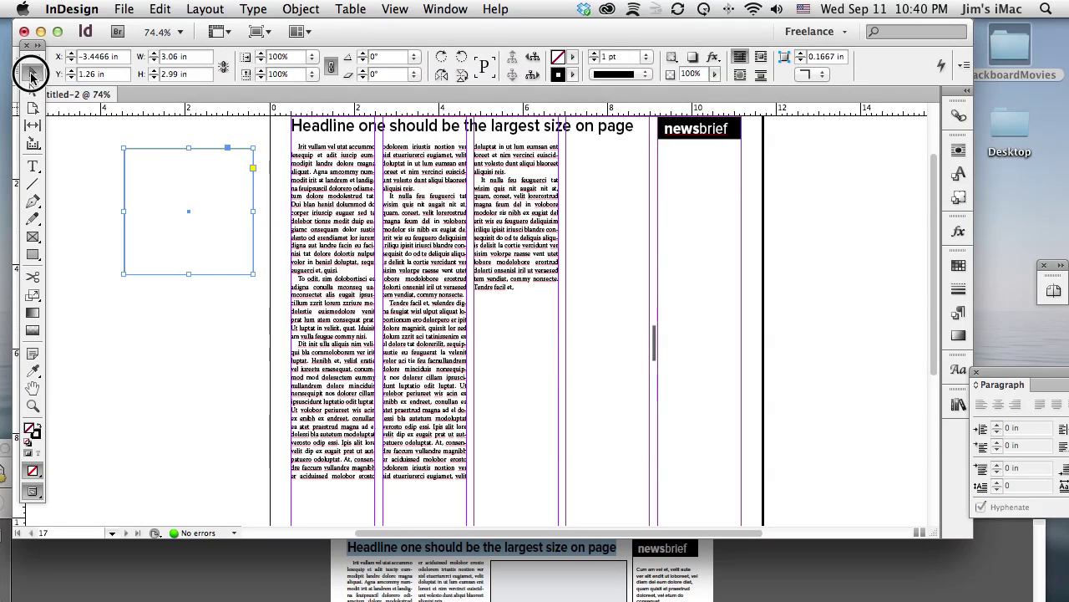
drag(151, 208, 500, 204)
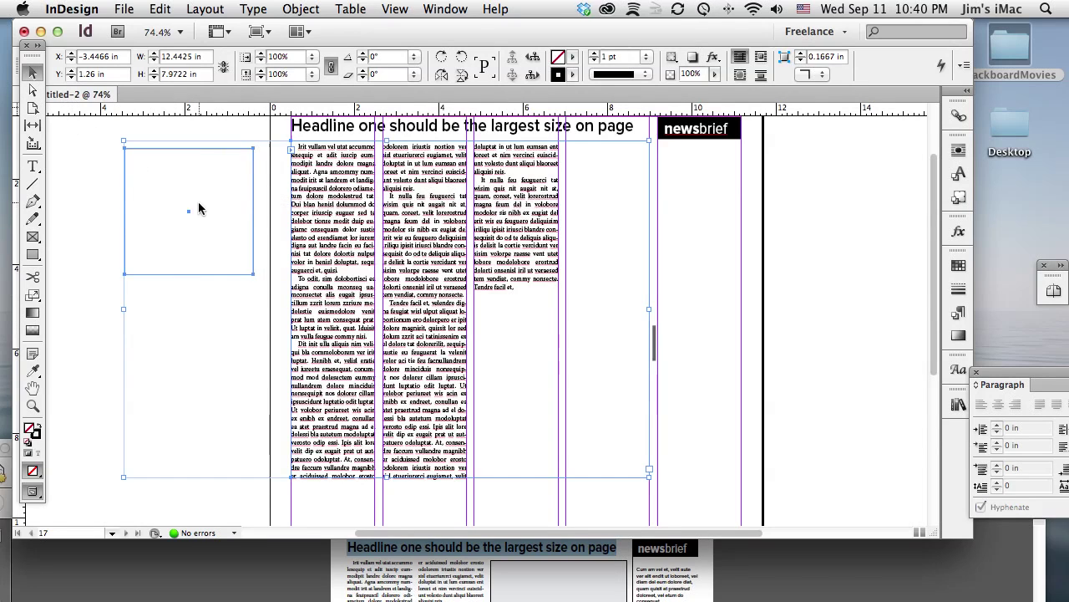
click(202, 210)
drag(135, 180, 477, 180)
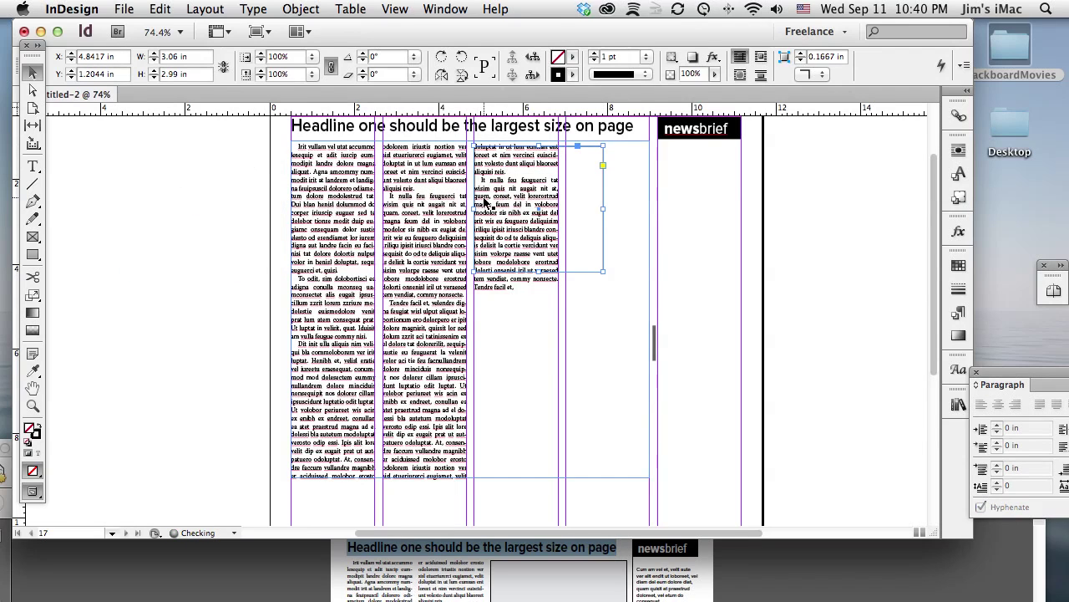
- Widen the rectangle across two columns to 4.1542 in and set its height to 5.125 in
drag(603, 208, 649, 208)
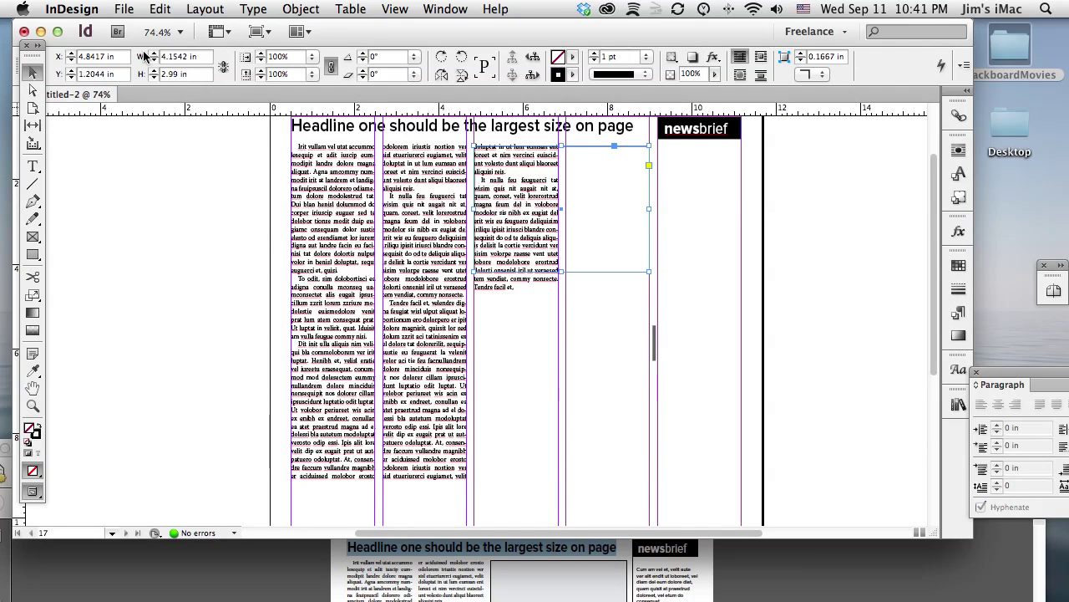
click(184, 75)
text(5.125)
key(Return)
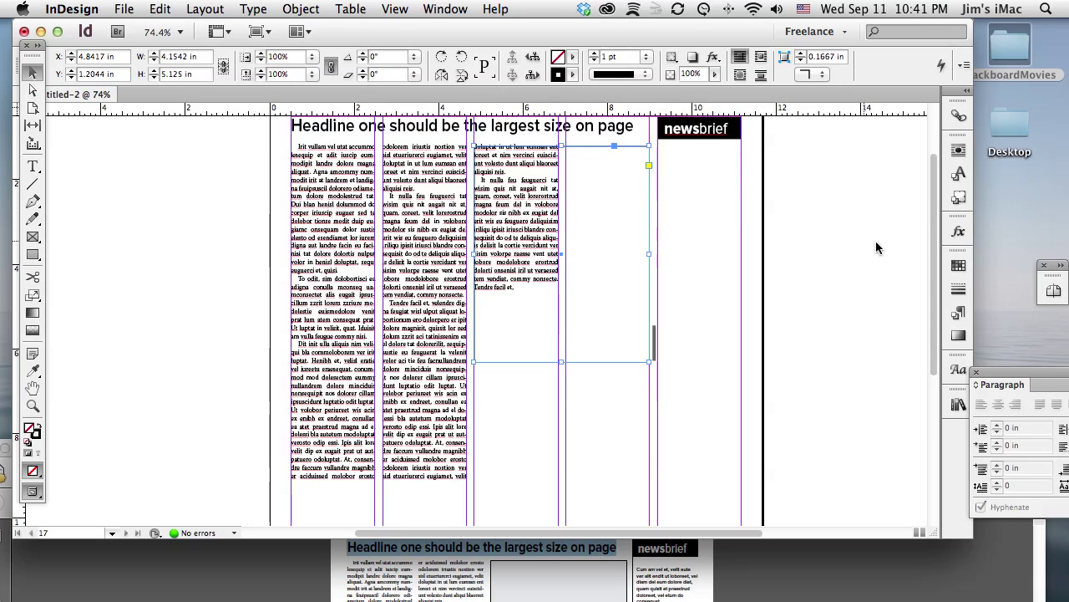
- Fill the photo box with Black at a 10% tint
click(958, 266)
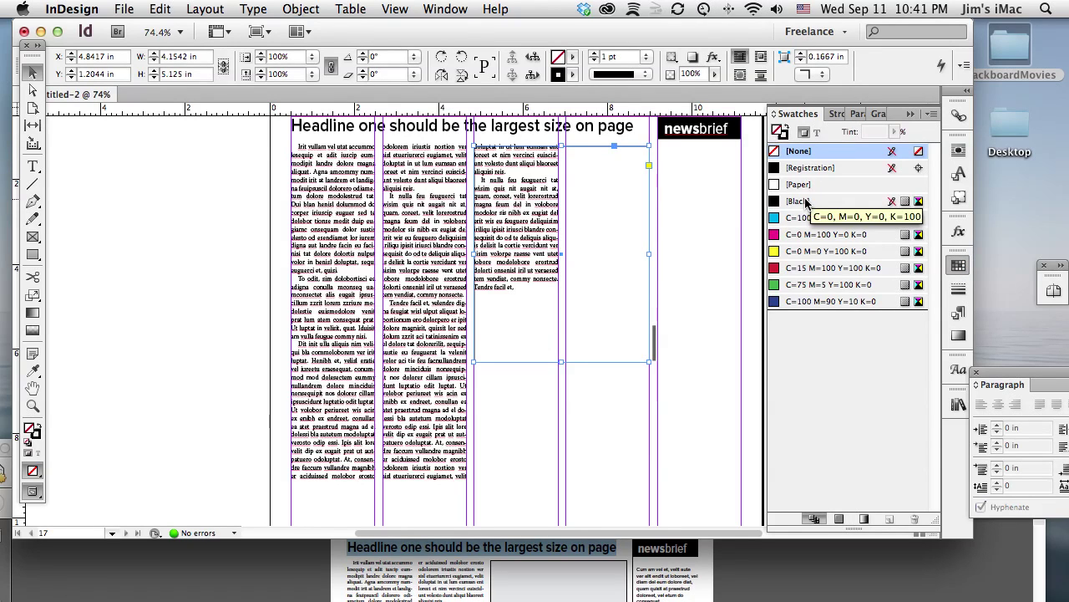
click(803, 201)
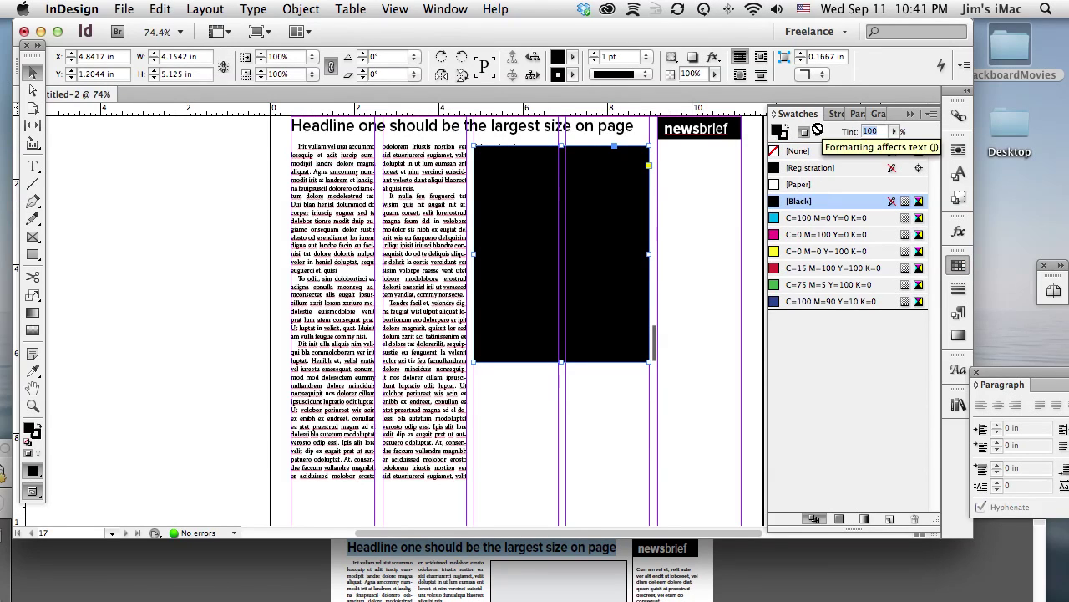
text(1)
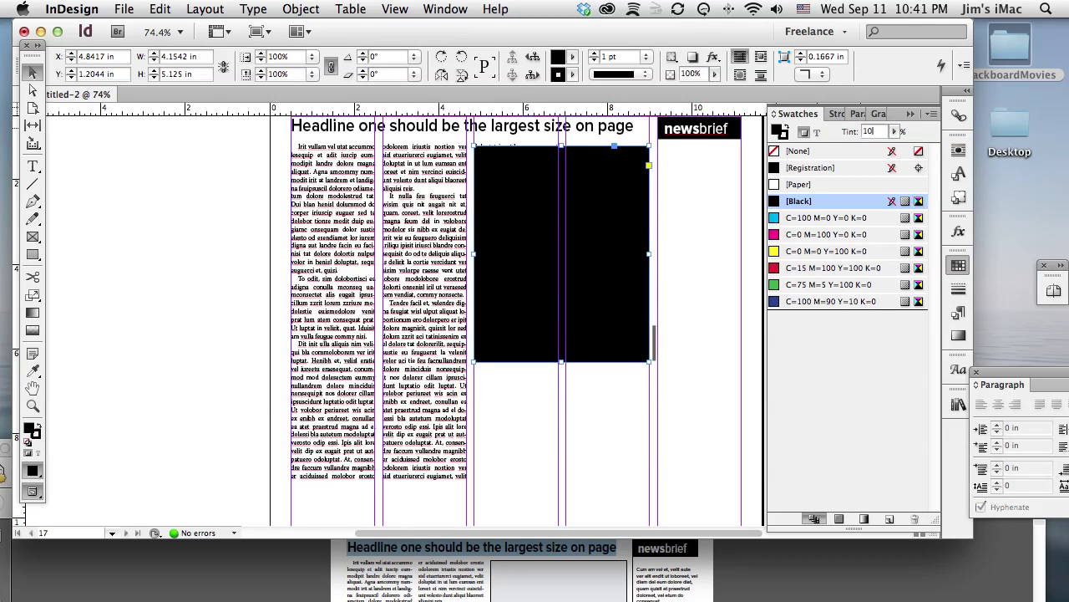
key(Return)
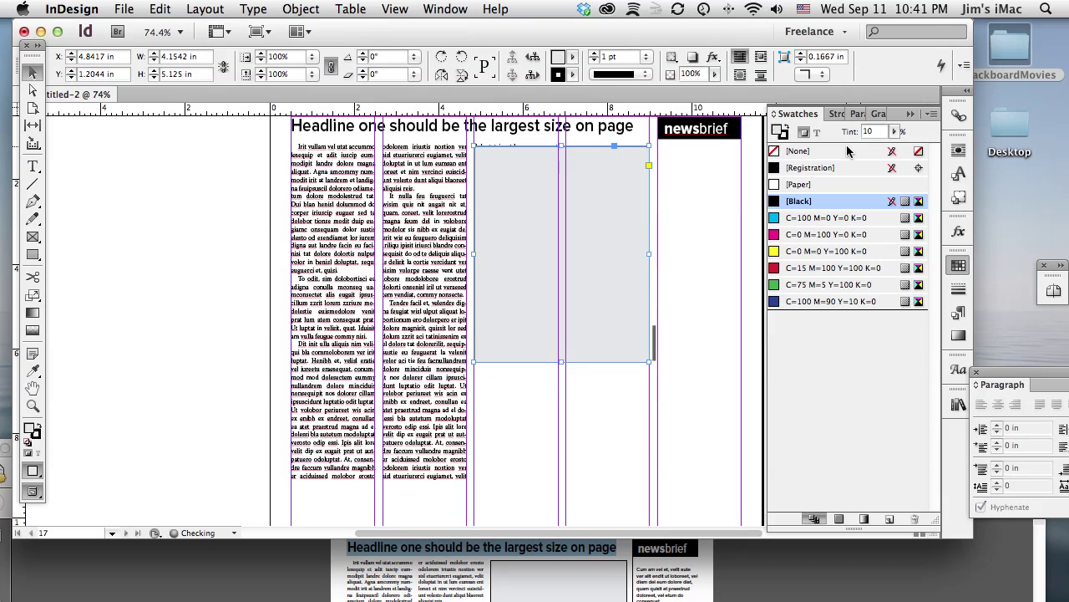
- Give the photo box a 0.75 pt stroke
click(787, 138)
click(625, 57)
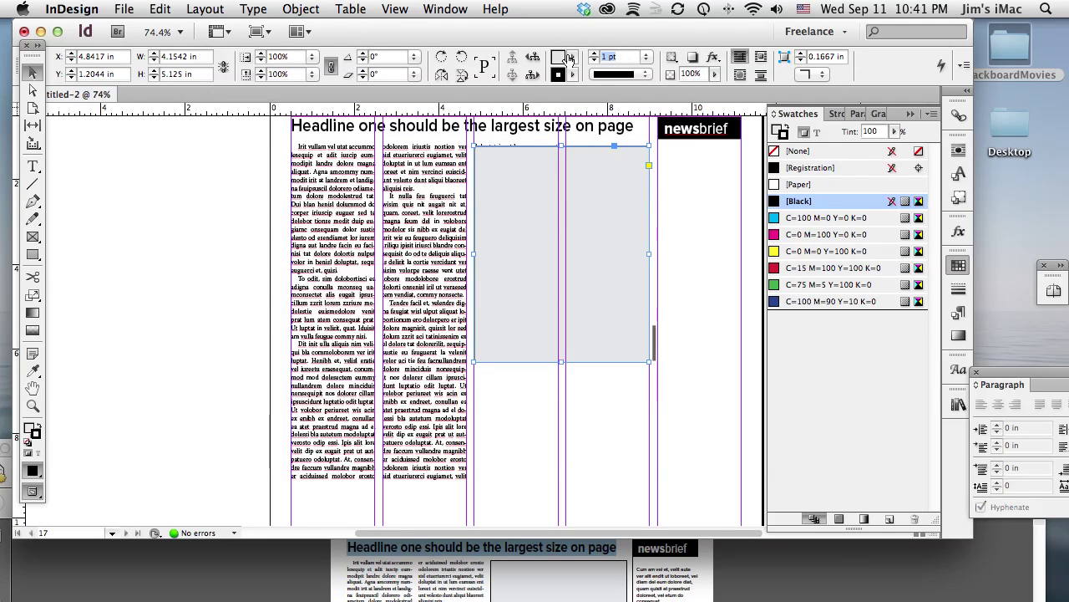
text(1)
text(75)
key(Return)
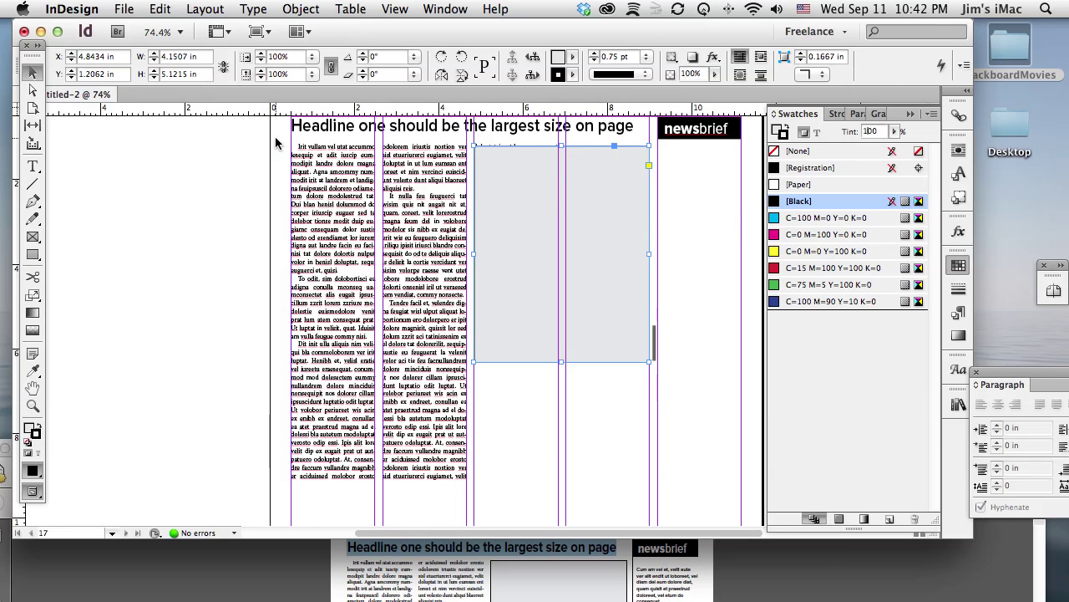
- Nudge the grey photo box up to Y 1.1506 in and compare it with the body text frame
click(197, 200)
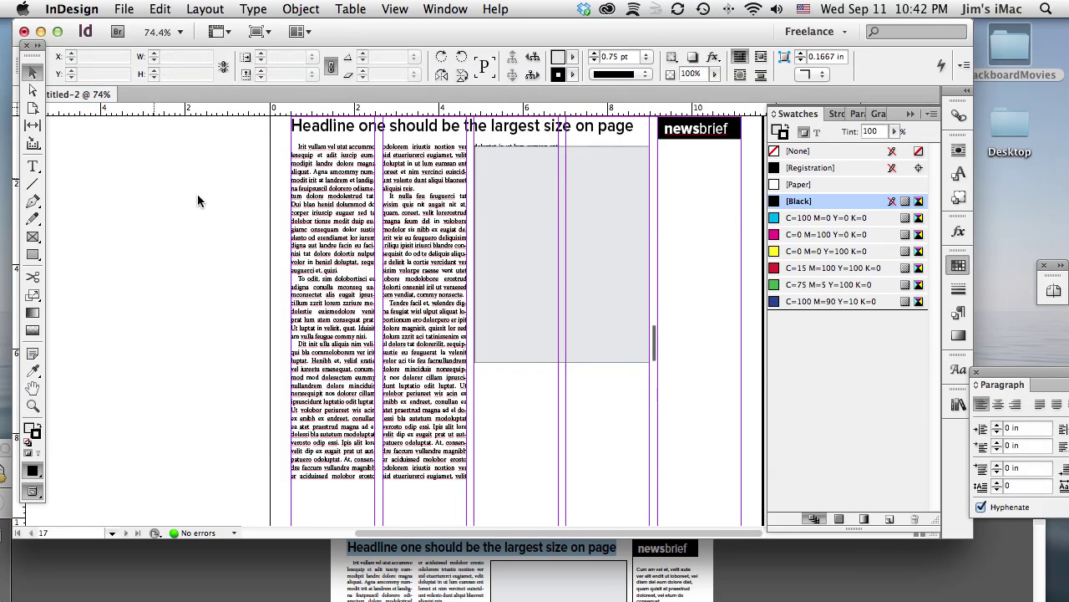
click(500, 263)
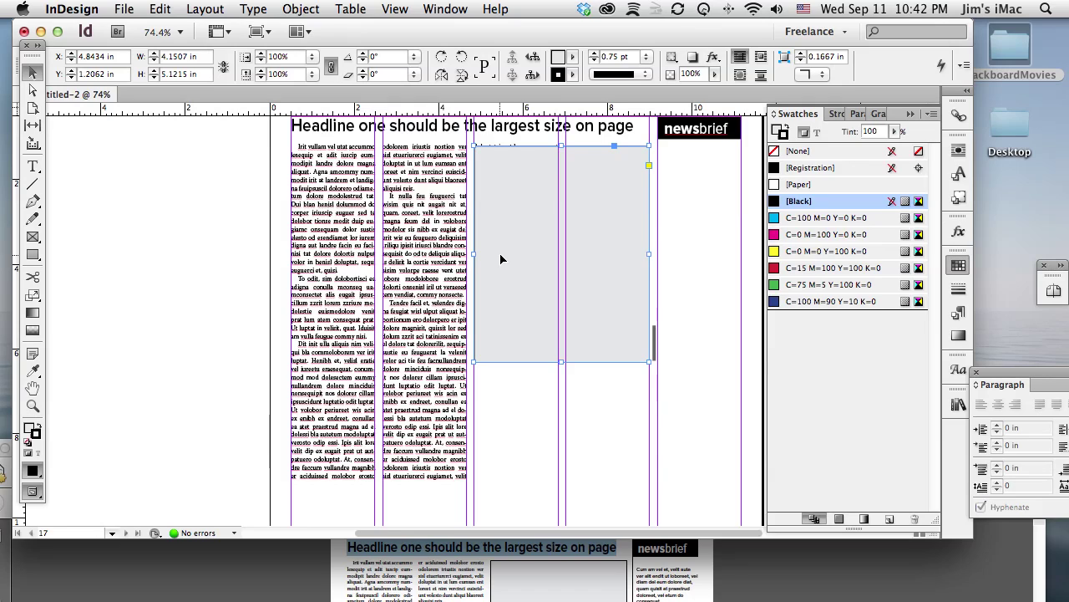
key(Up)
key(Up)
key(Up)
key(Up)
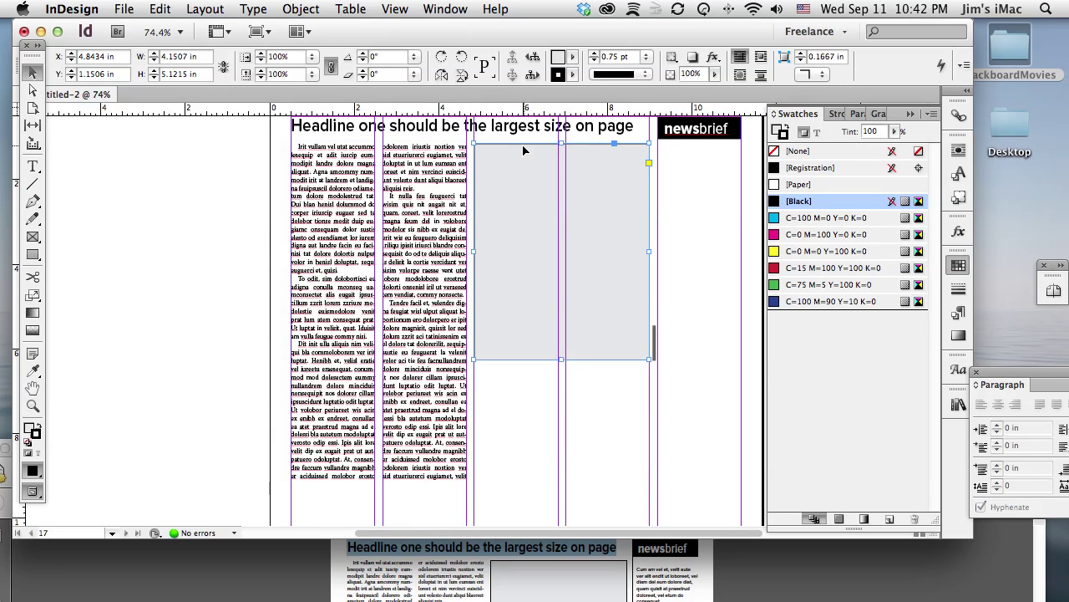
click(234, 162)
click(406, 272)
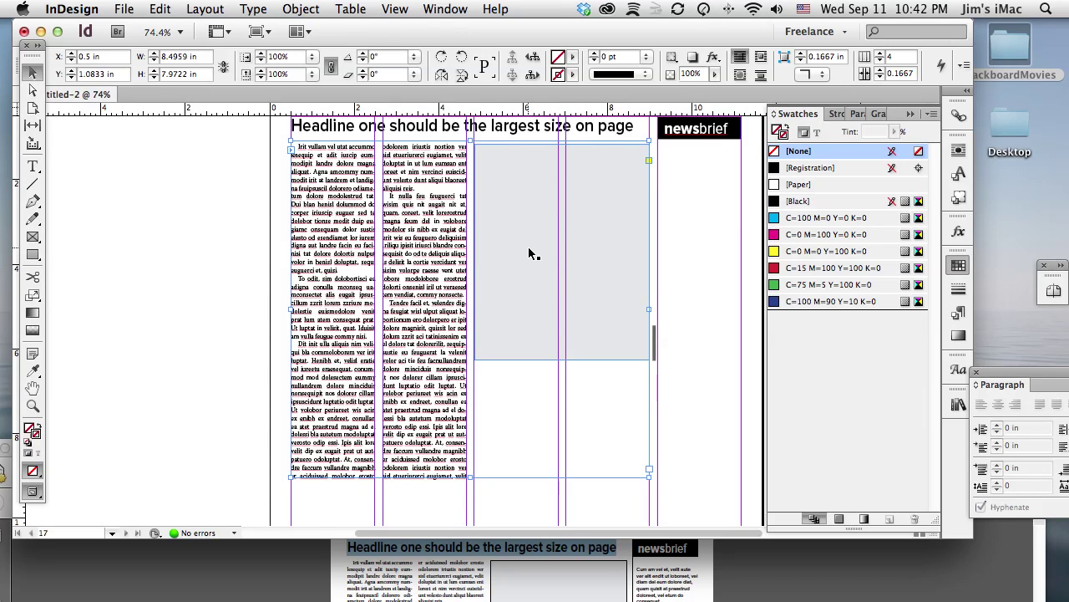
click(196, 198)
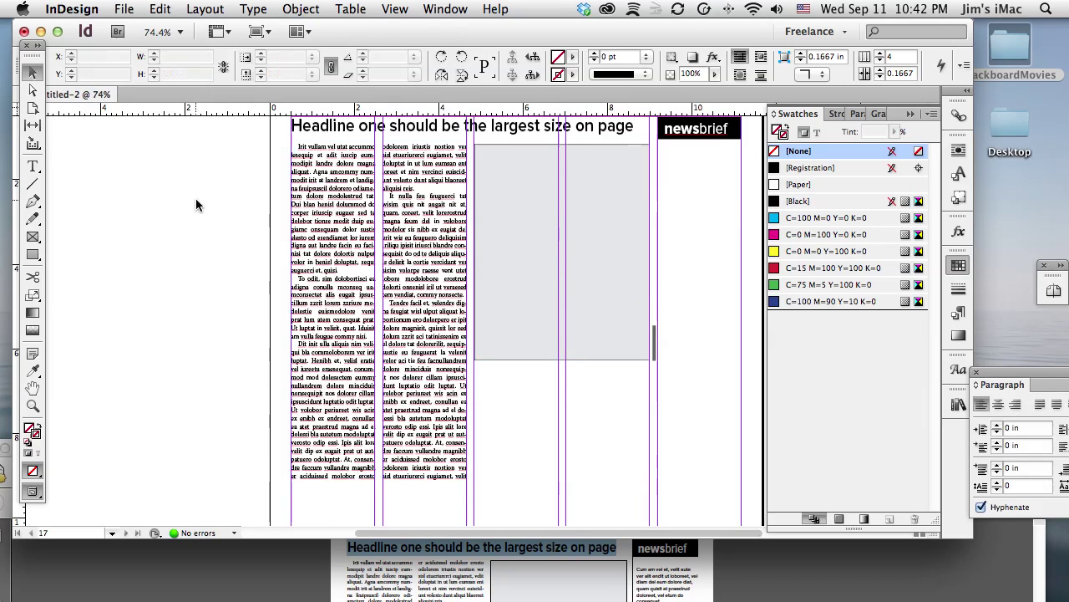
click(527, 250)
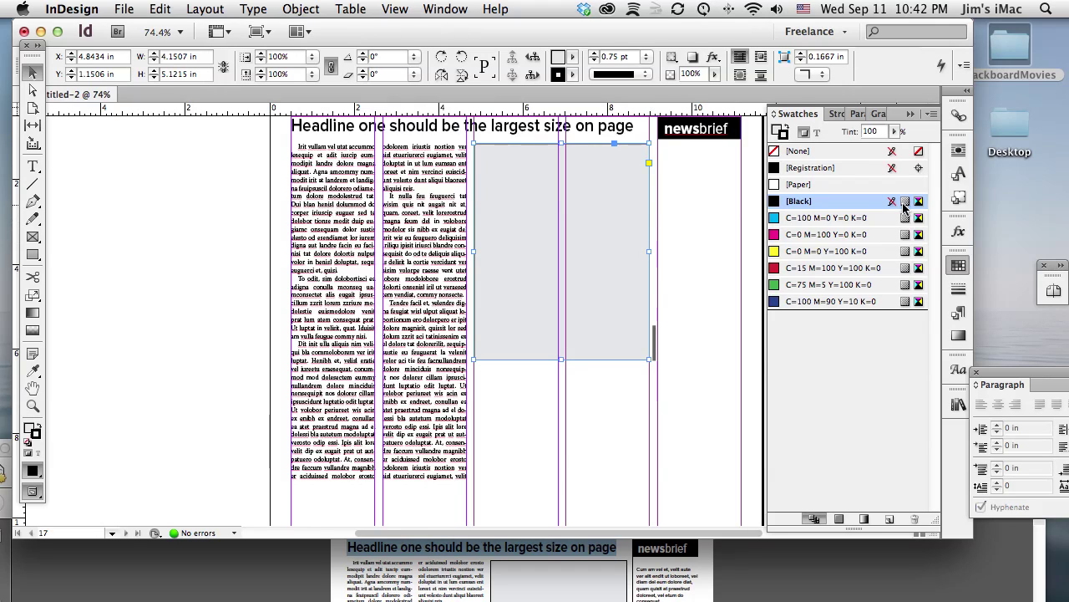
- Apply Wrap around bounding box to the grey photo box in the Text Wrap panel
click(958, 152)
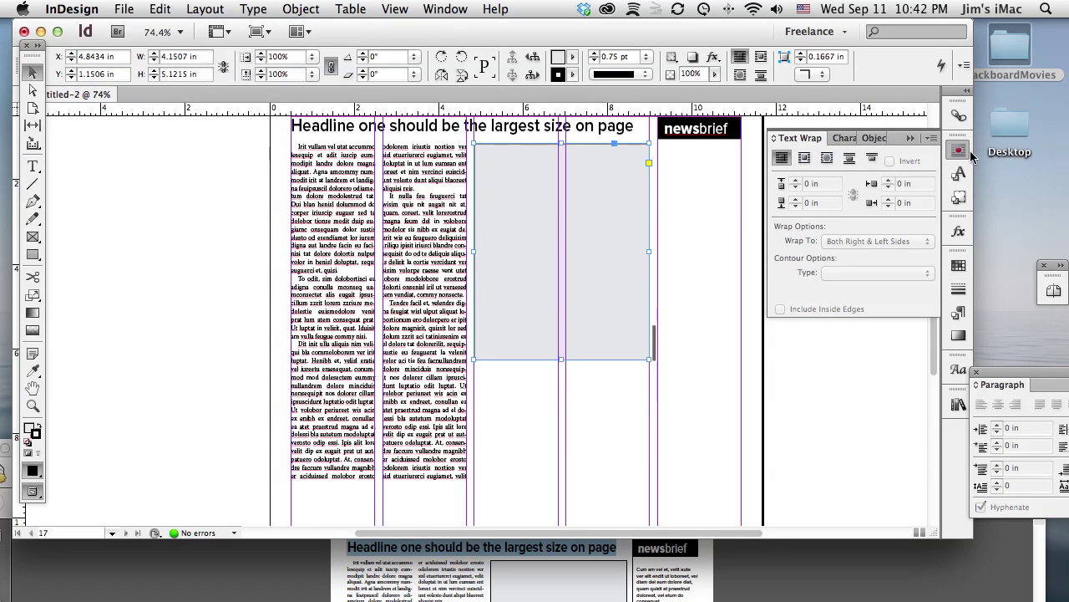
click(446, 9)
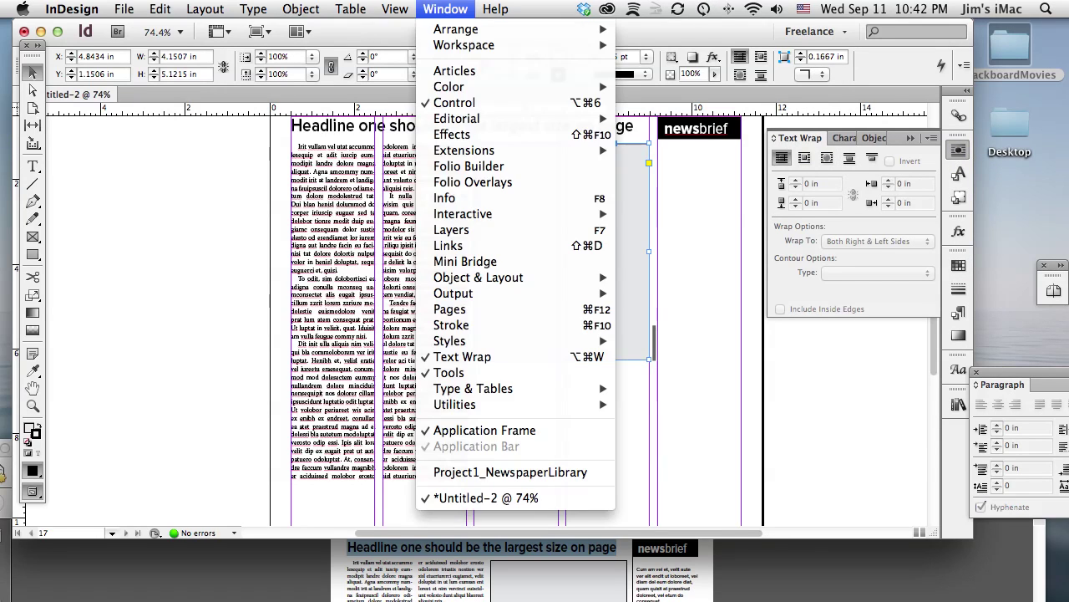
click(476, 361)
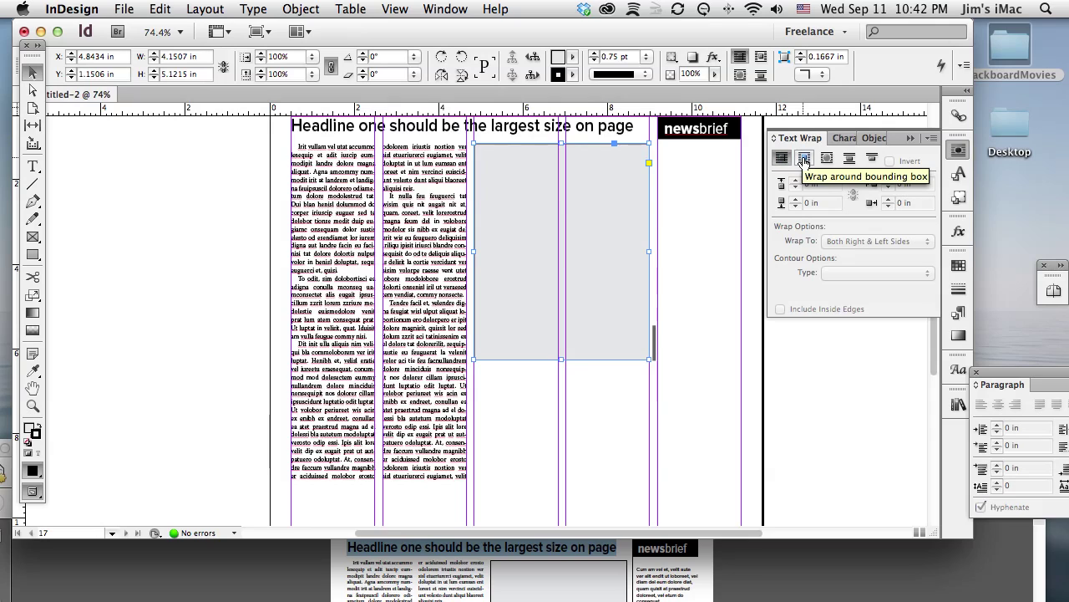
click(805, 159)
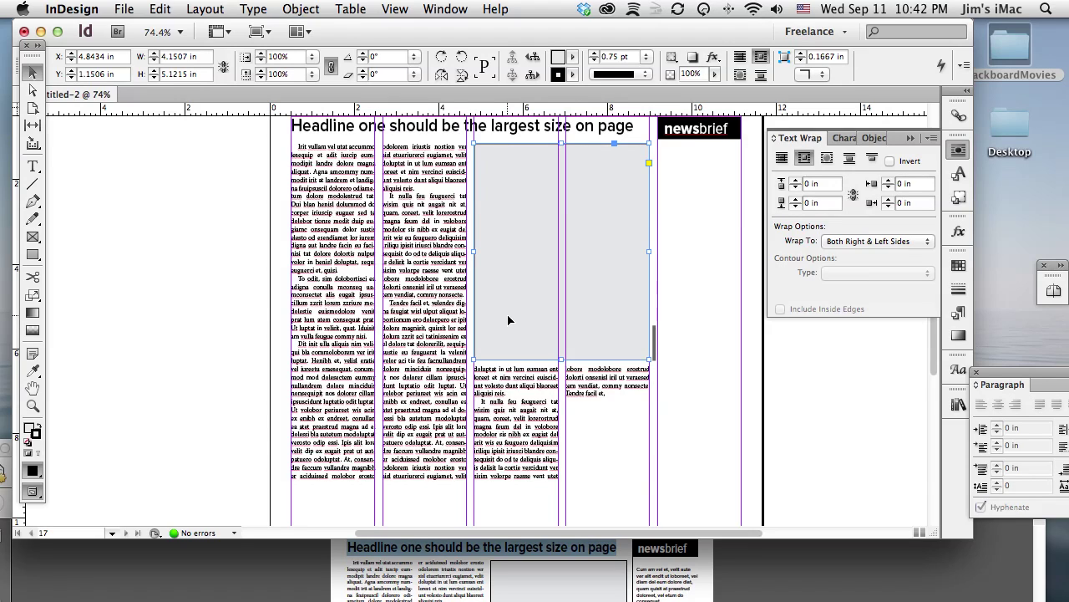
- Alternate between the body text frame and grey box to confirm text flows beneath it
click(423, 305)
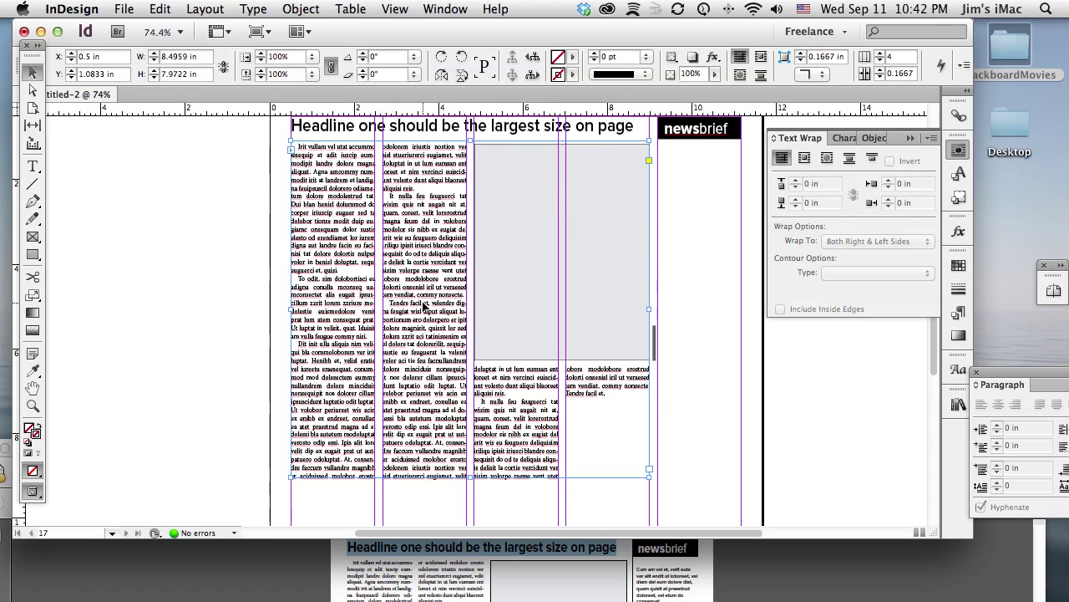
click(528, 285)
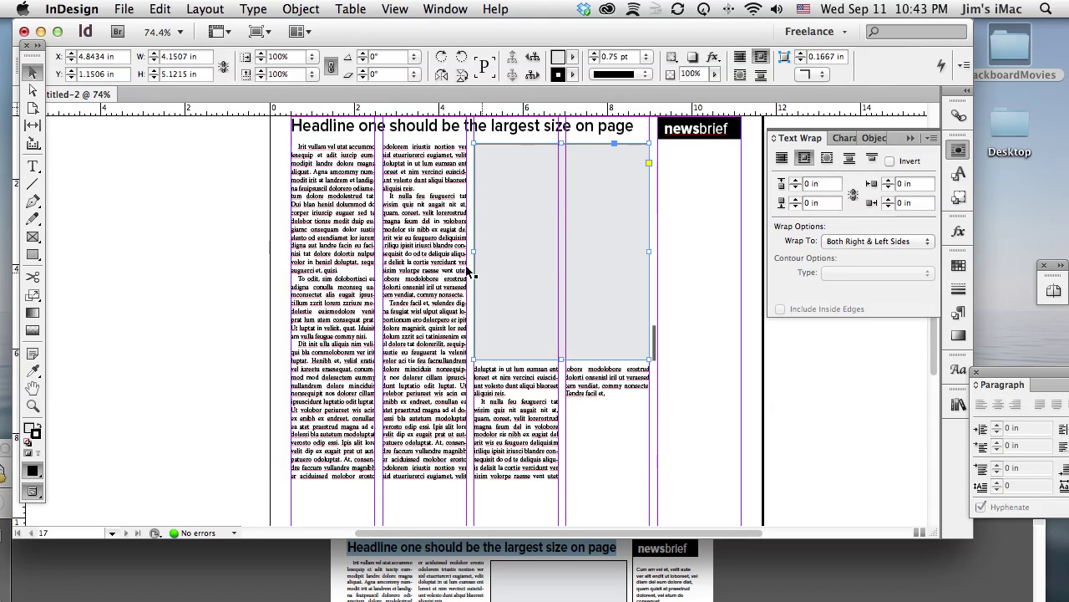
click(403, 238)
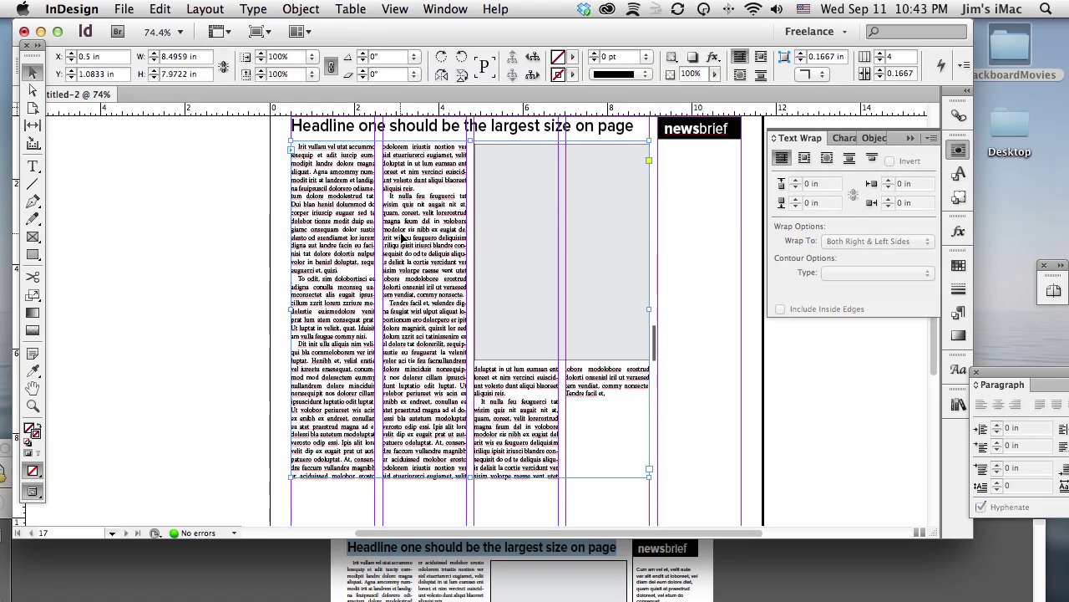
click(493, 226)
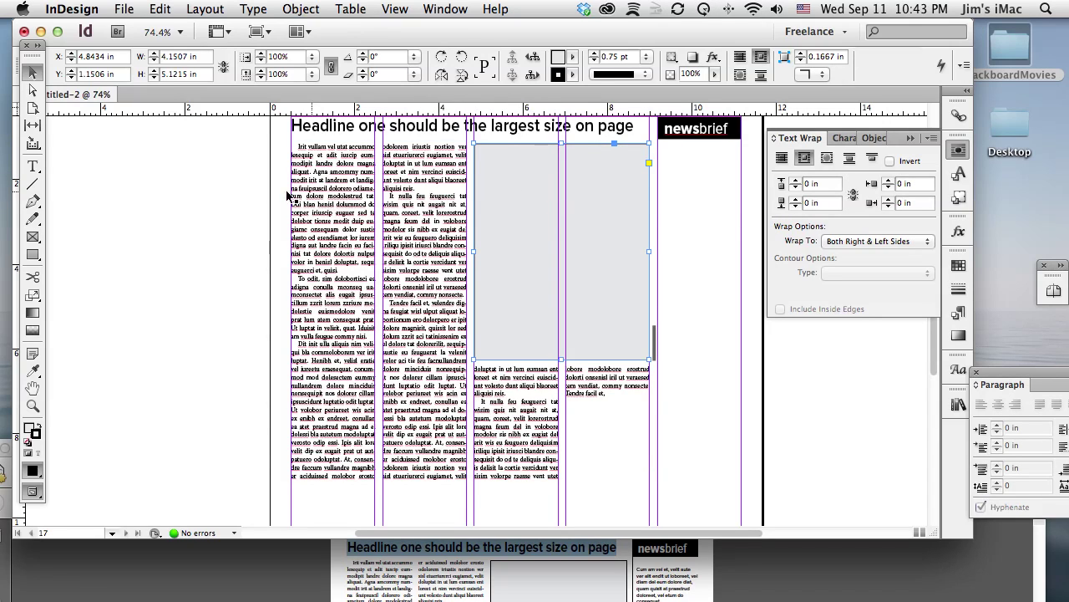
click(249, 190)
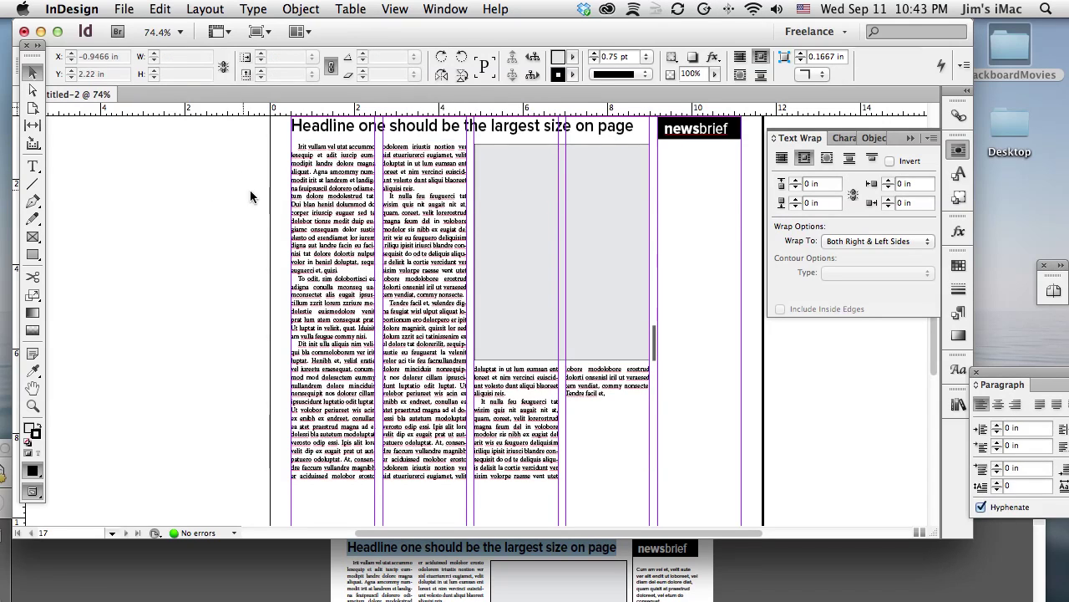
- Send the gray photo box to the back with Object > Arrange > Send to Back
click(499, 191)
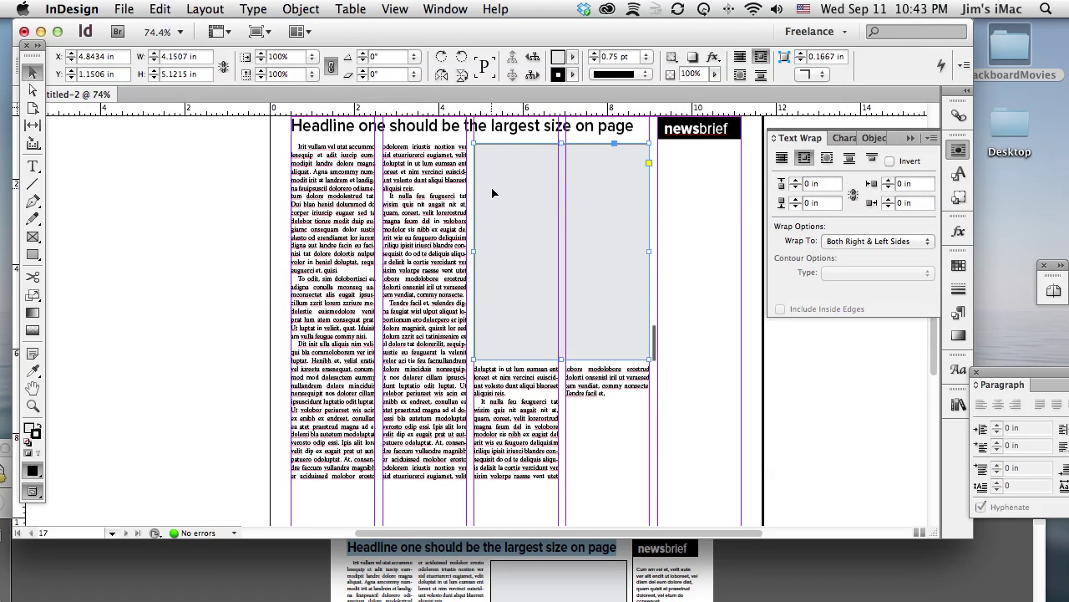
click(300, 8)
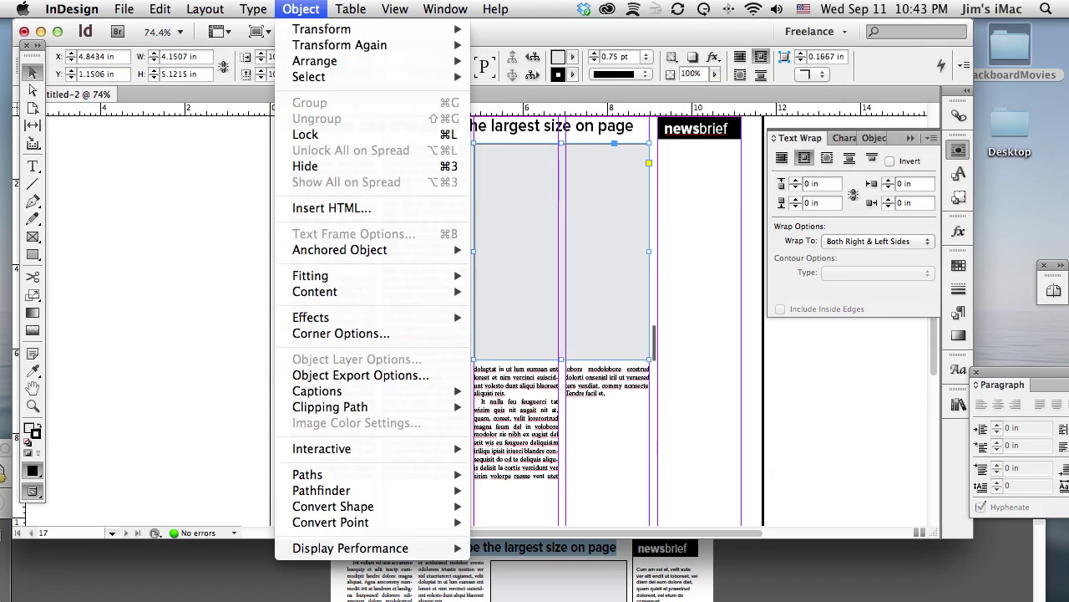
mouse_move(301, 61)
click(544, 105)
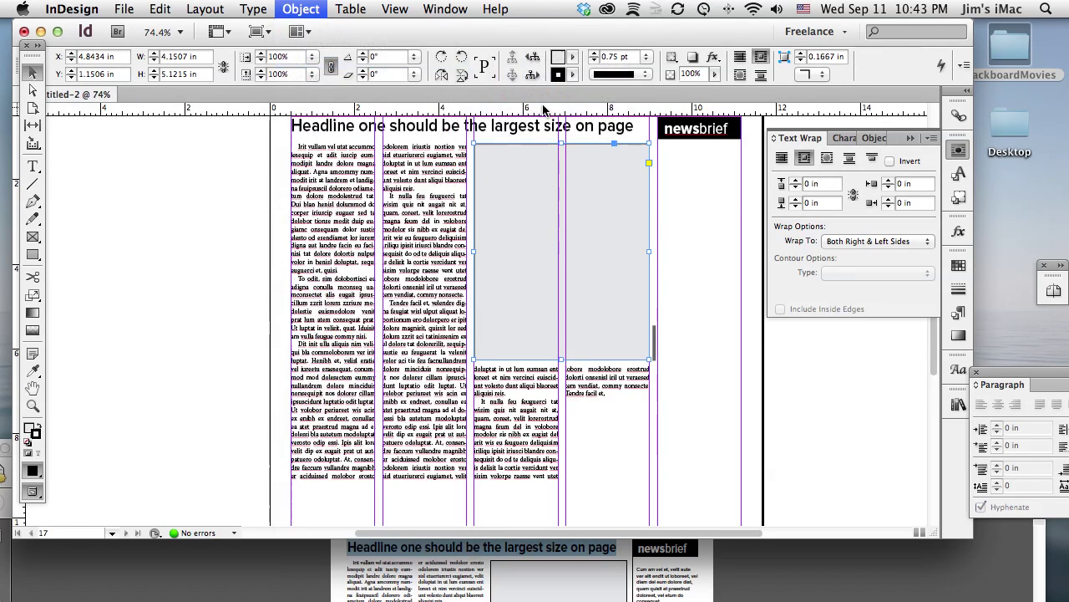
click(218, 194)
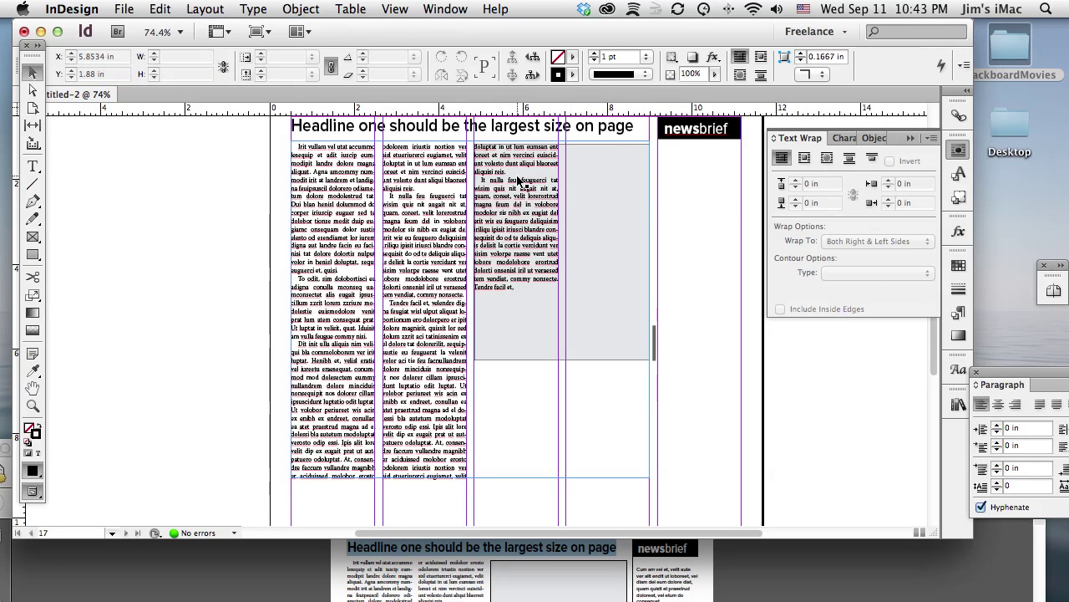
- Send the large body text frame to the back so text resumes below the gray box
click(398, 197)
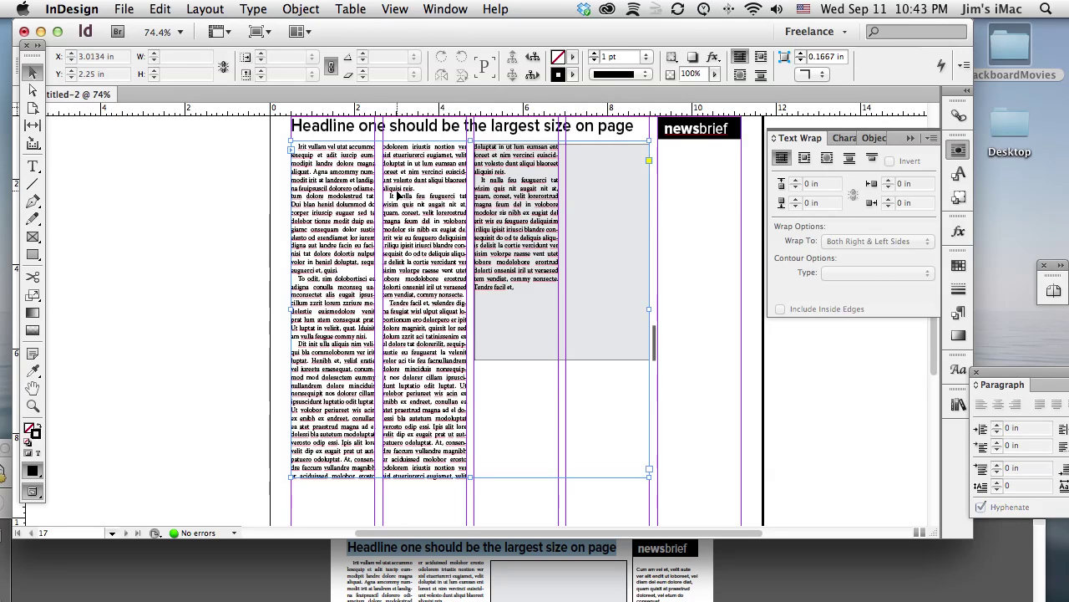
click(301, 8)
click(305, 63)
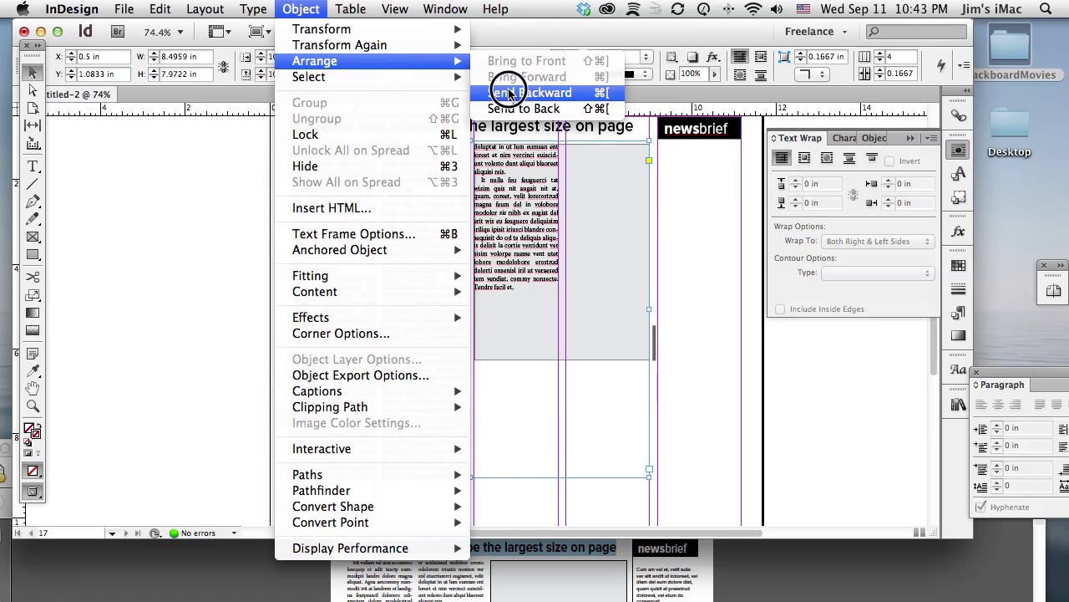
click(506, 108)
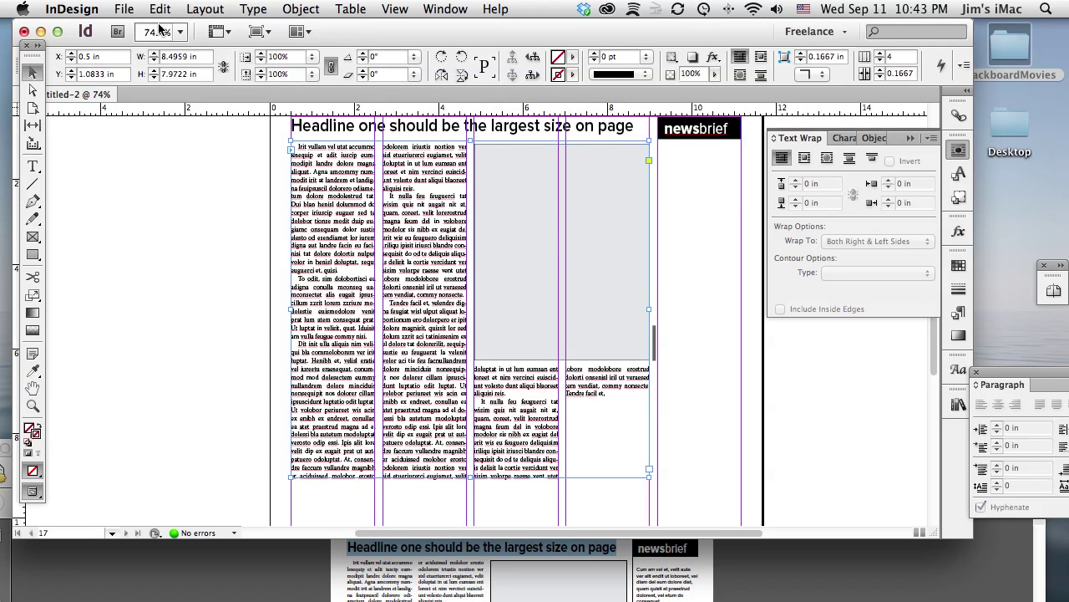
click(72, 9)
mouse_move(126, 61)
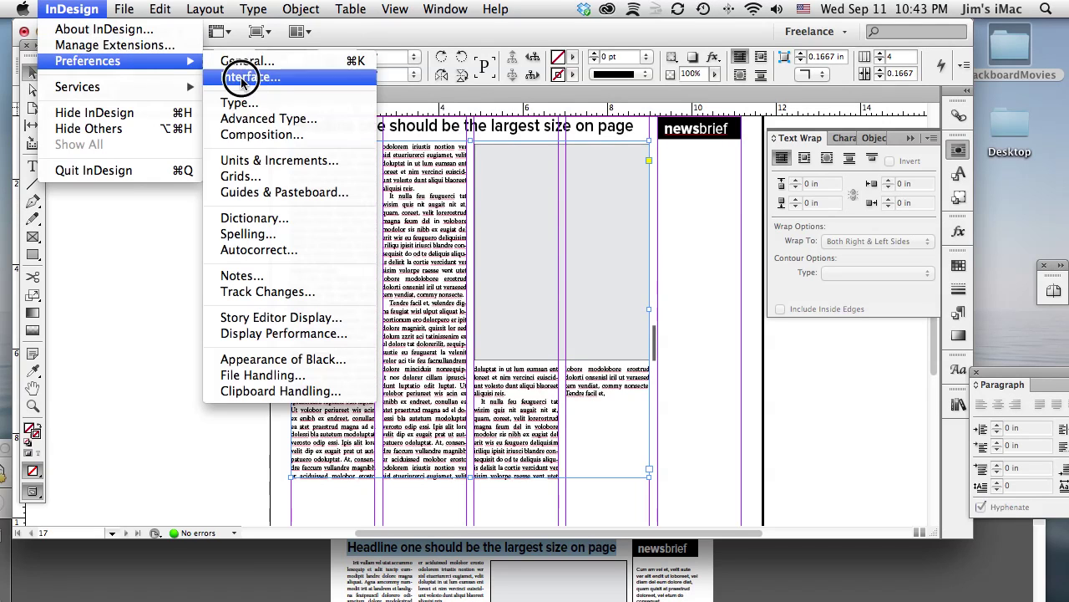
click(269, 162)
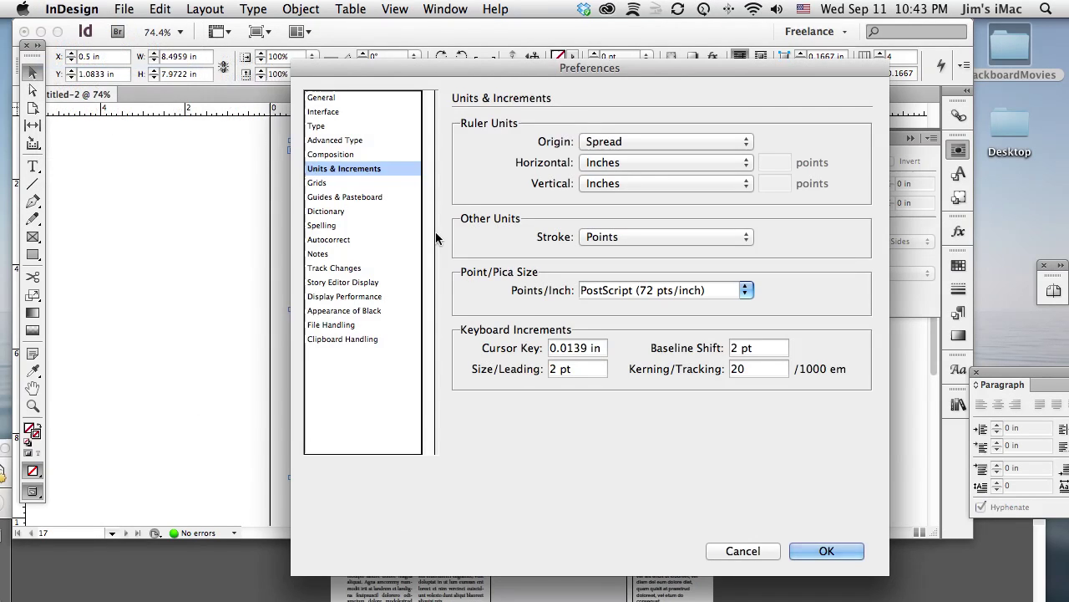
click(370, 153)
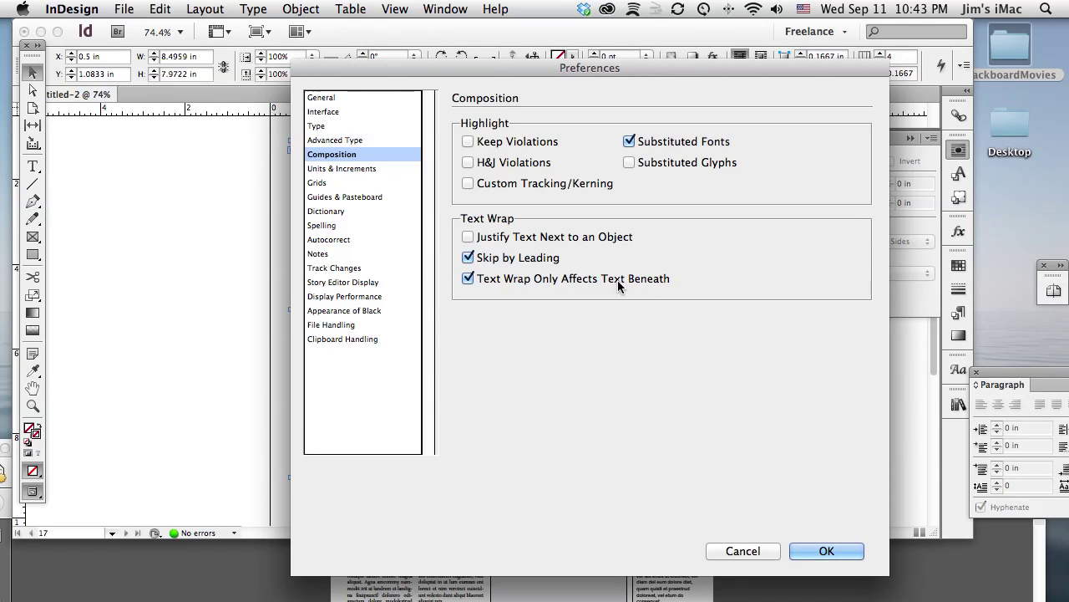
click(814, 551)
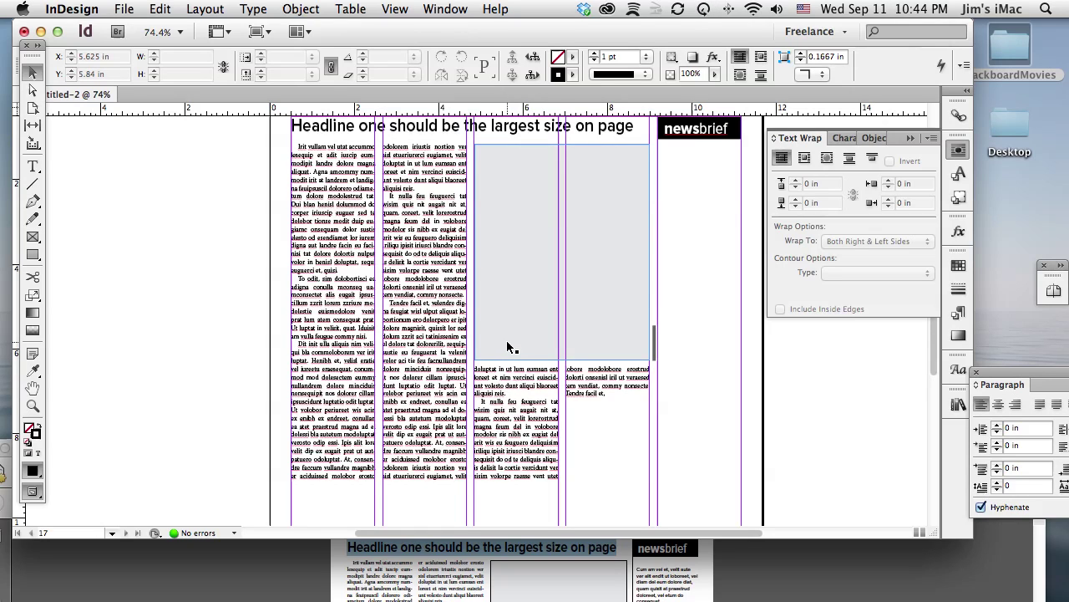
click(186, 184)
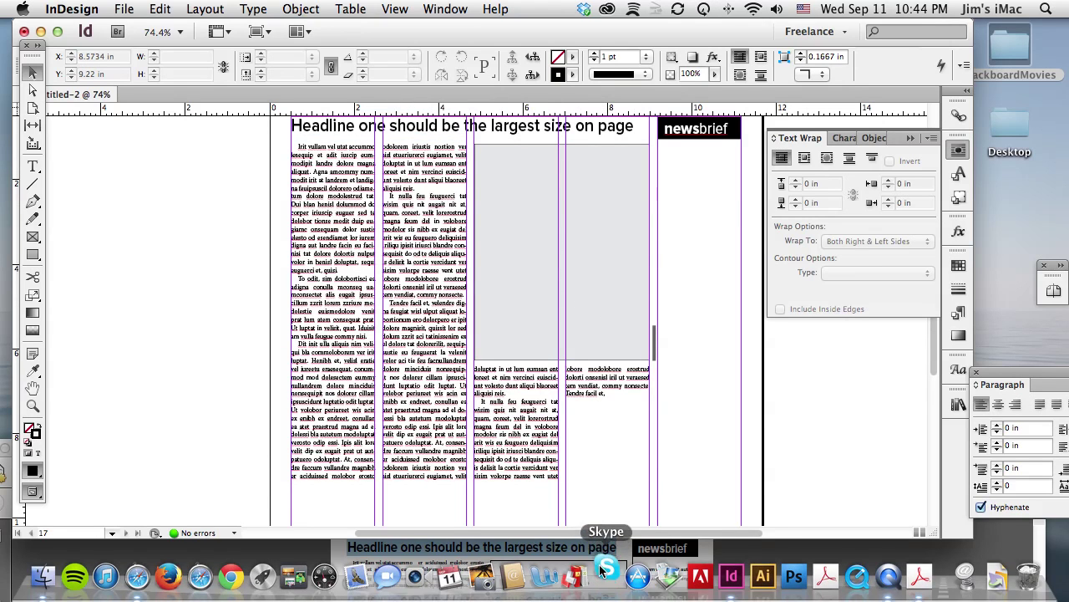
click(589, 548)
drag(545, 456, 533, 95)
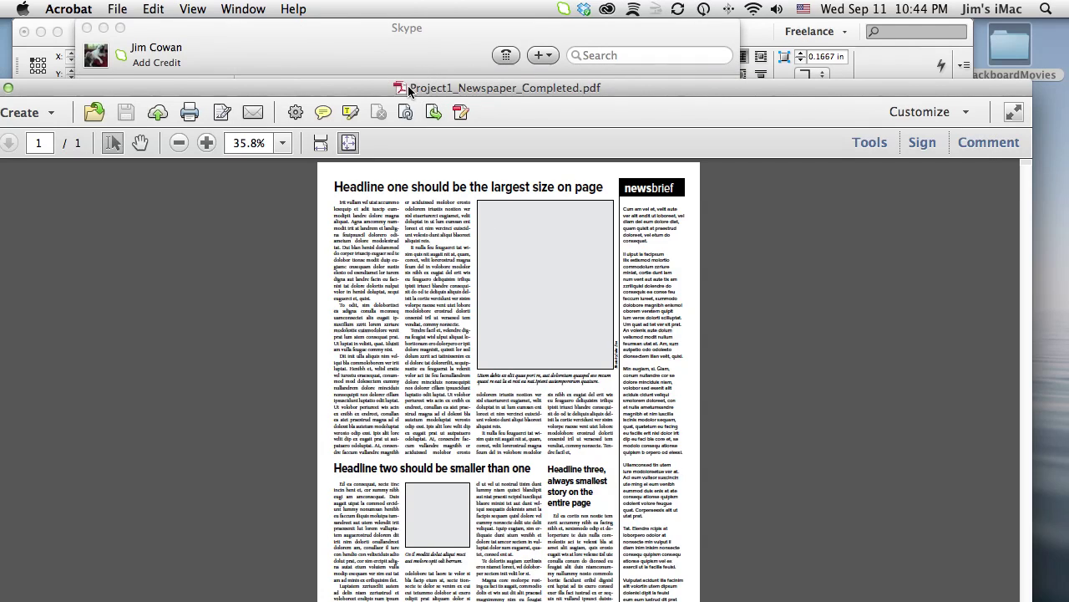
click(179, 33)
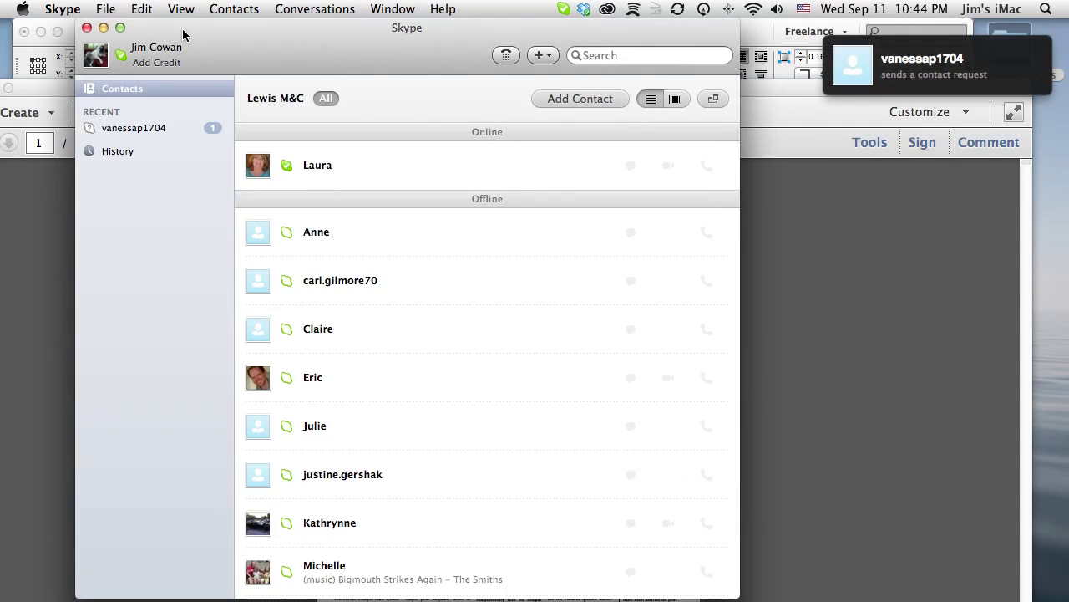
key(super+w)
click(360, 67)
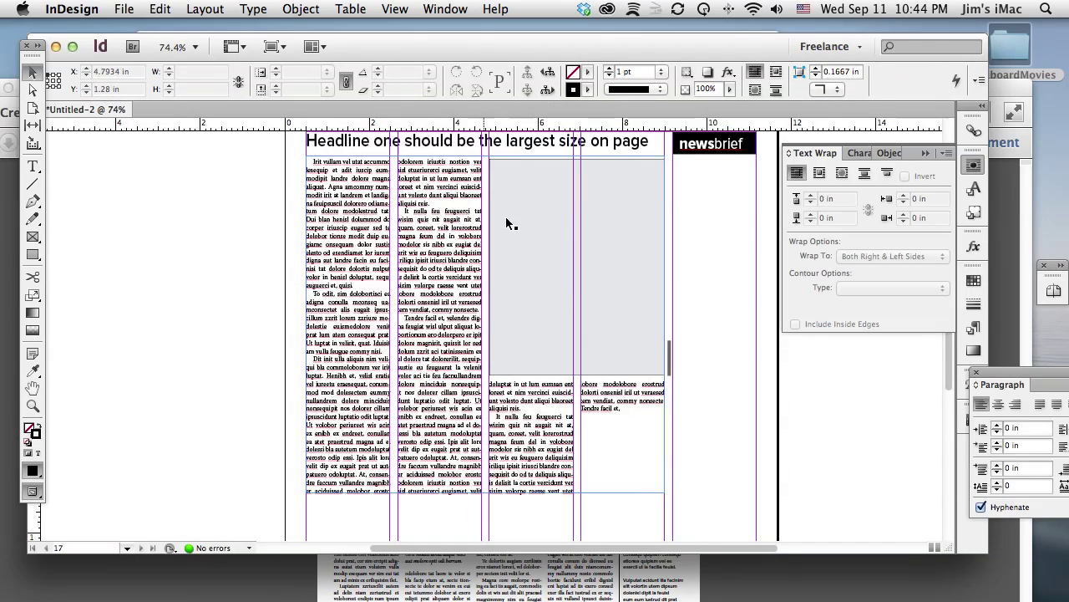
- Draw a text frame on the pasteboard left of the page and place Photo Caption 1.rtf into it
key(t)
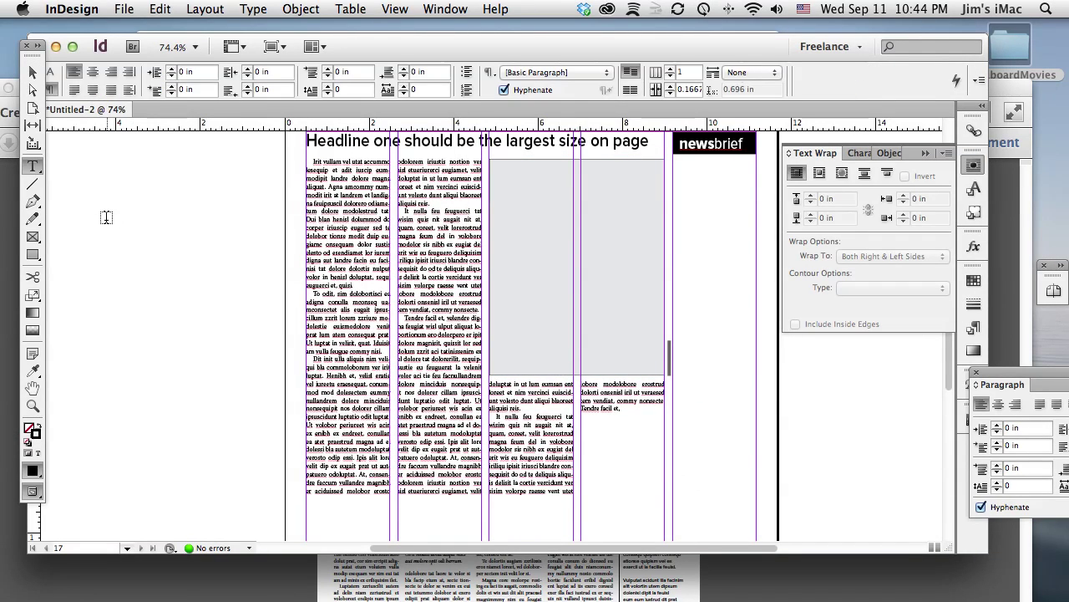
drag(101, 219, 259, 244)
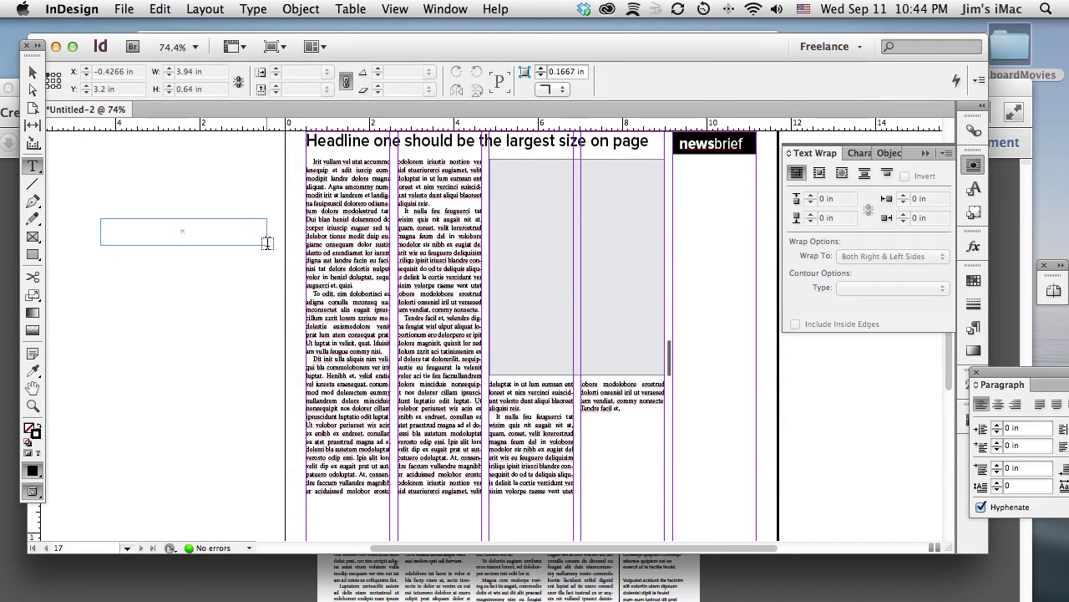
click(160, 8)
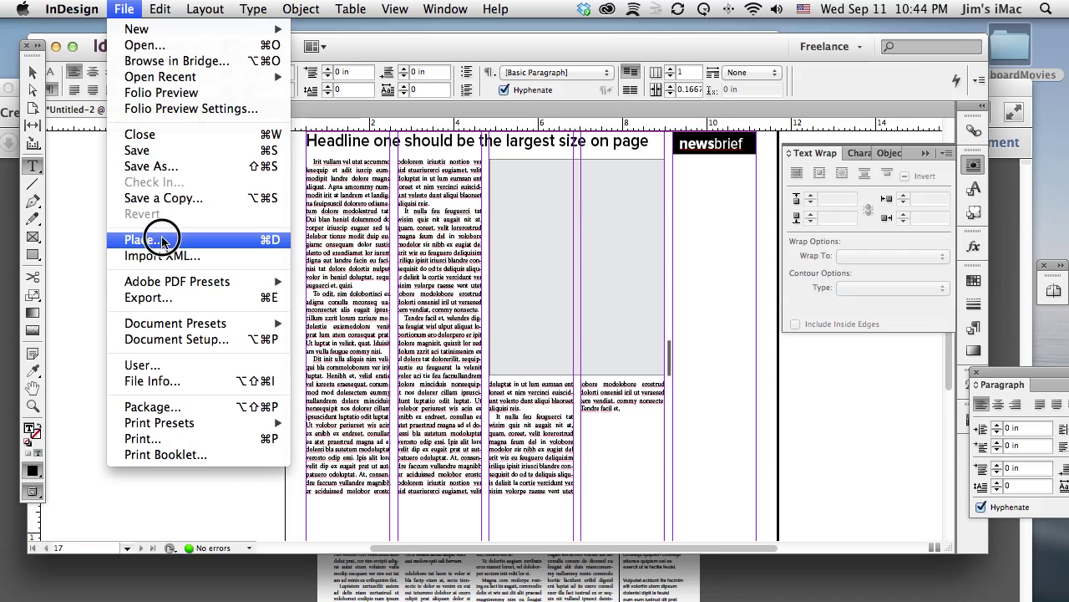
click(148, 240)
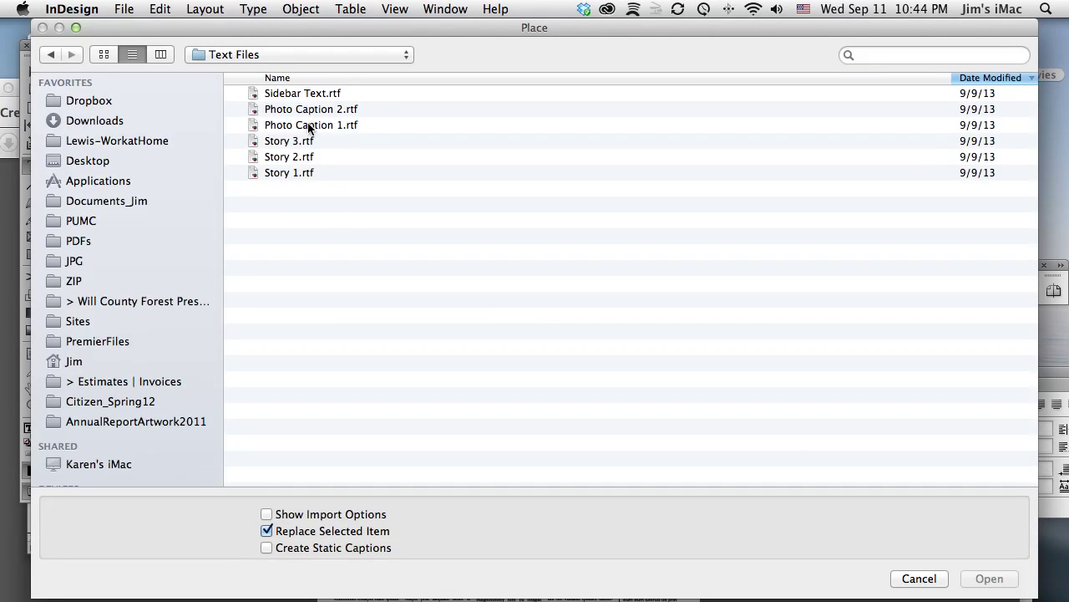
click(308, 125)
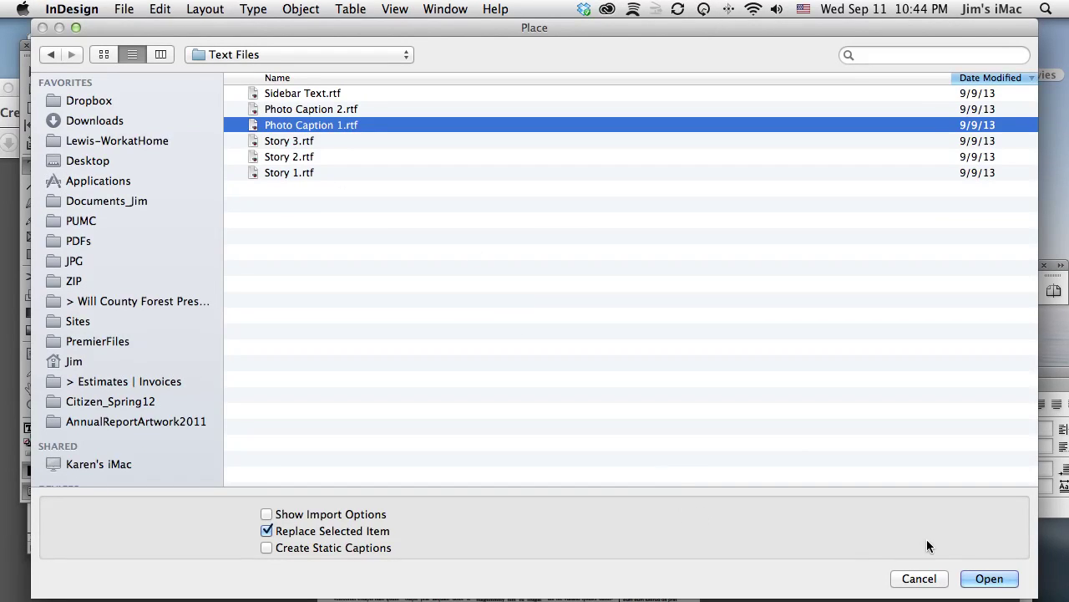
click(993, 578)
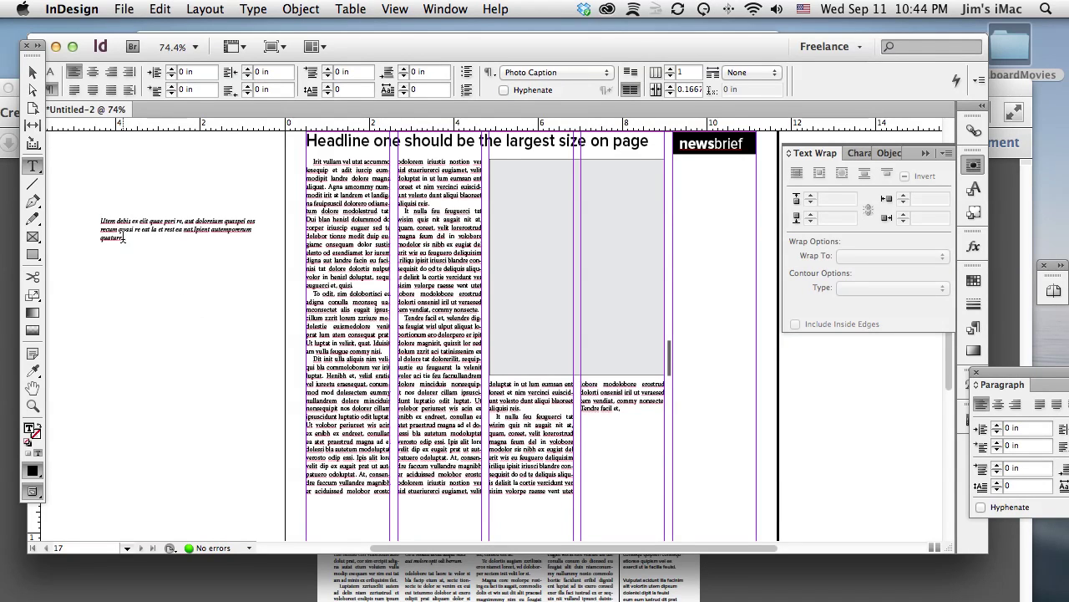
- Select the placed caption text and check its Photo Caption paragraph style
triple_click(77, 215)
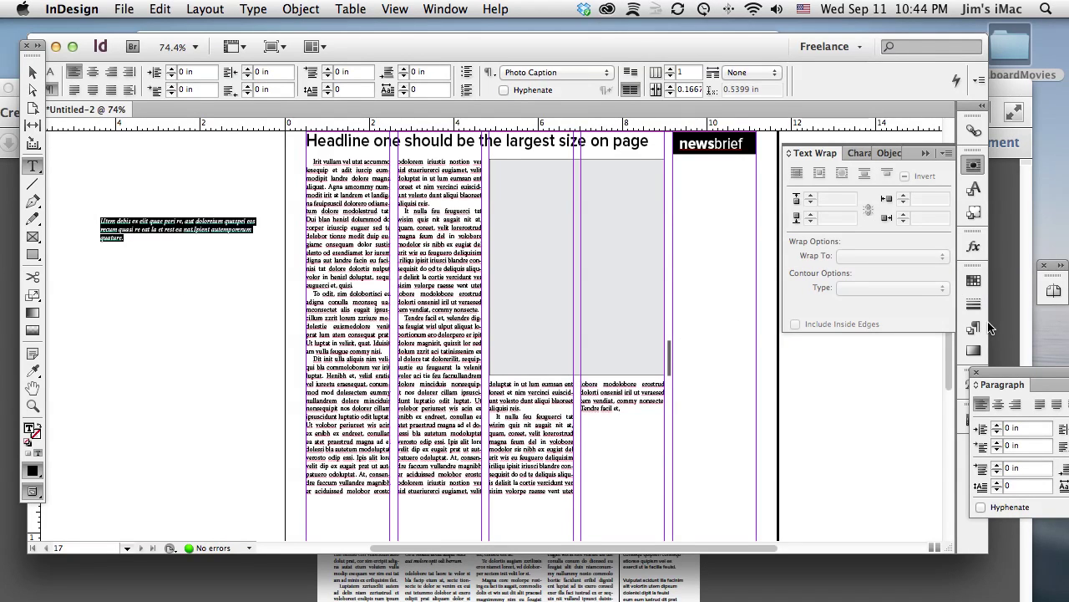
click(973, 326)
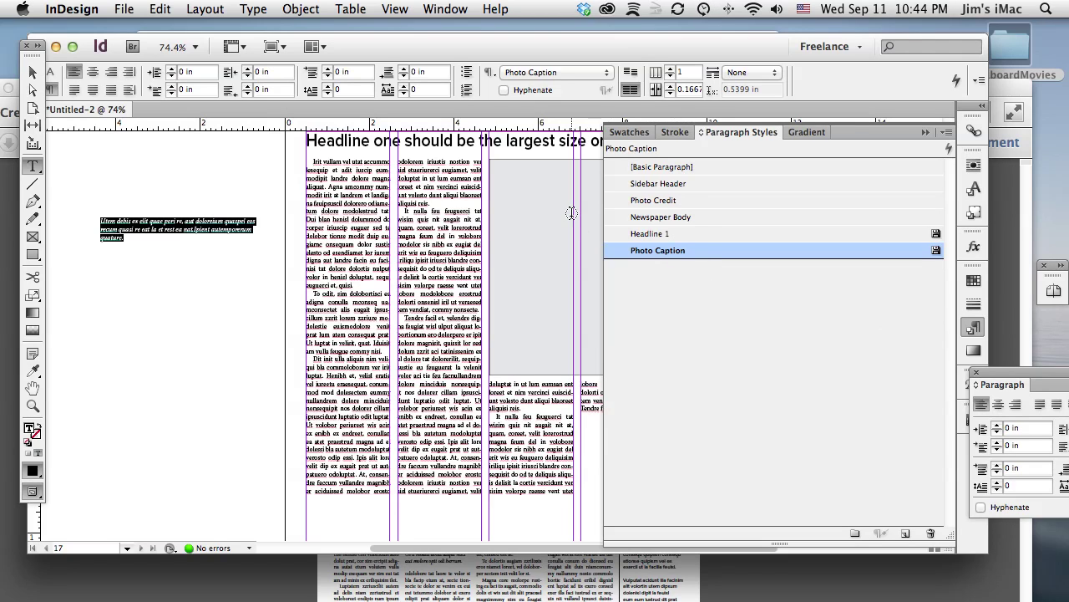
click(32, 73)
- Move the caption frame under the gray photo box, fit it to the column guide, and wrap body text around it
click(167, 276)
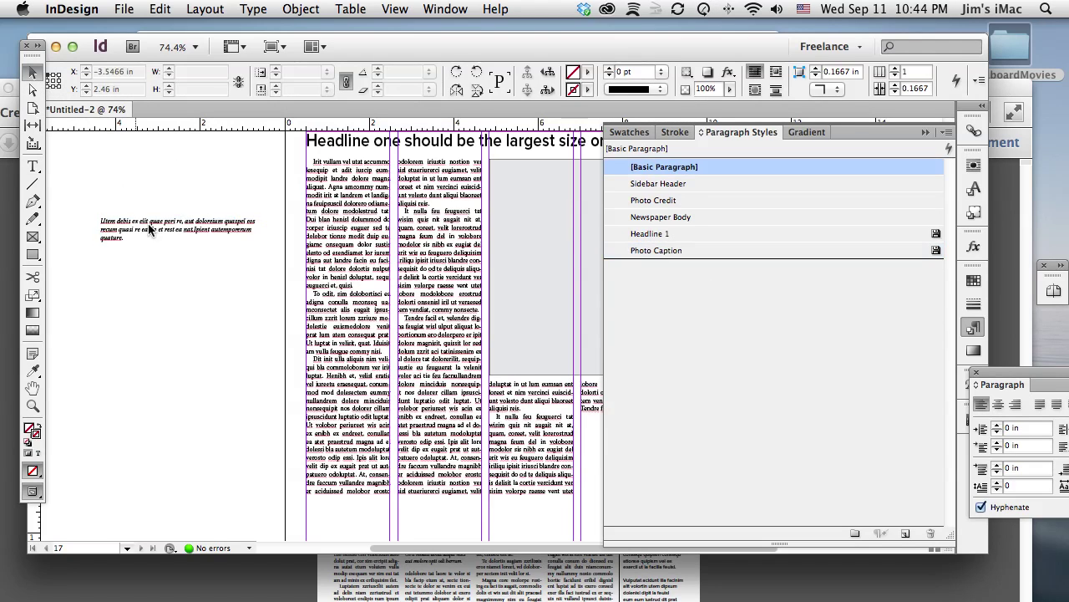
click(923, 132)
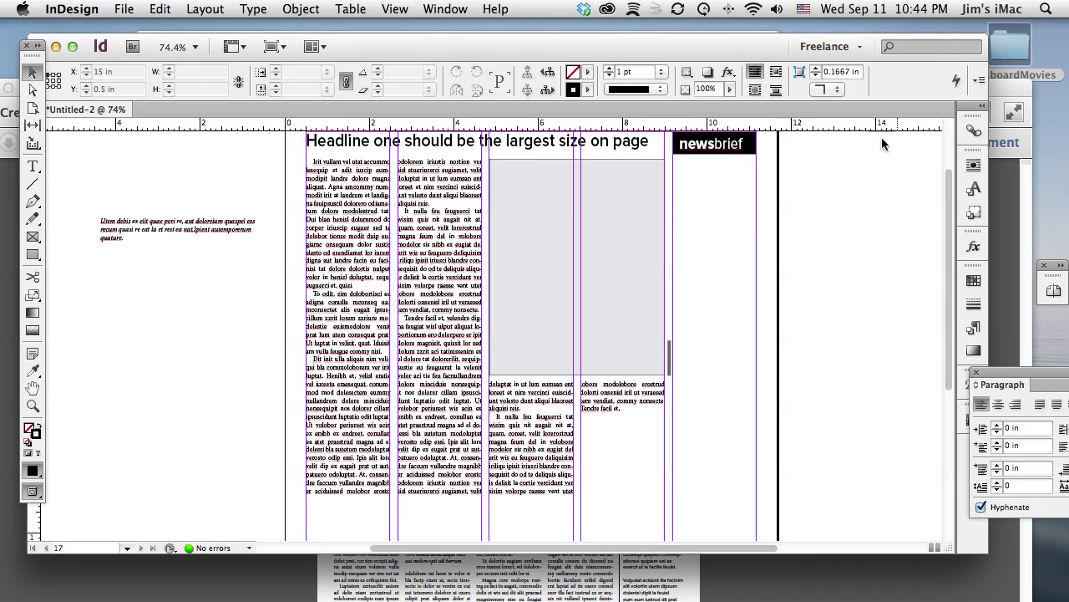
drag(137, 227, 536, 390)
drag(659, 397, 665, 397)
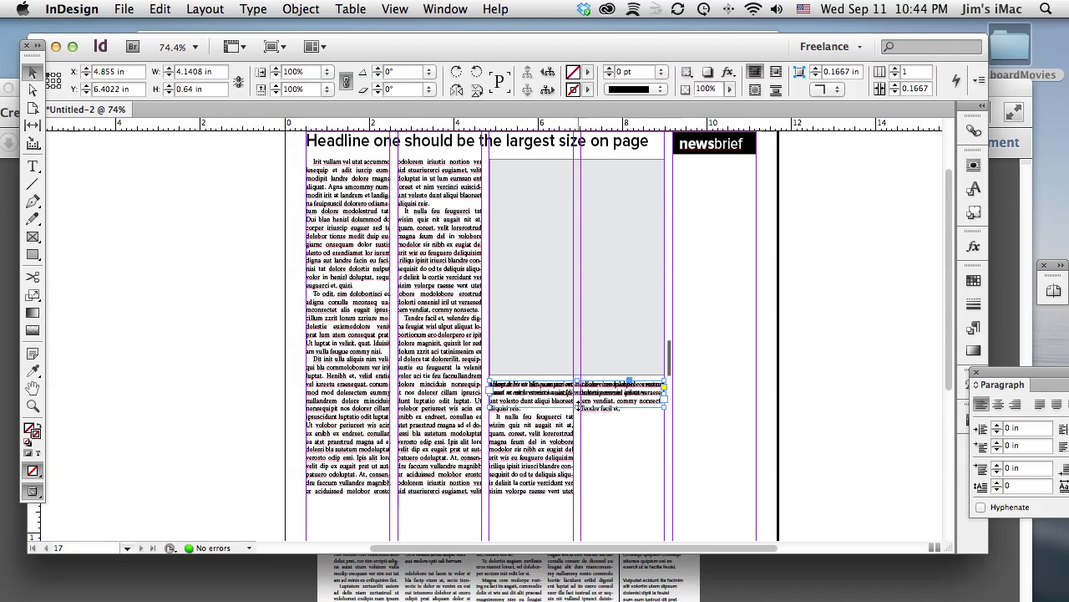
drag(576, 407, 578, 401)
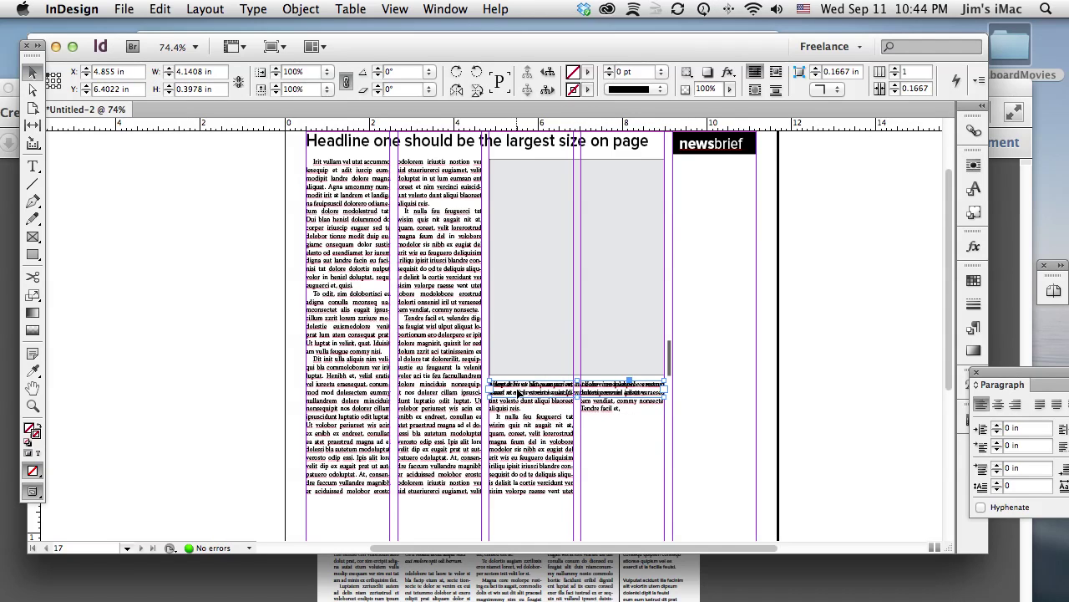
click(974, 165)
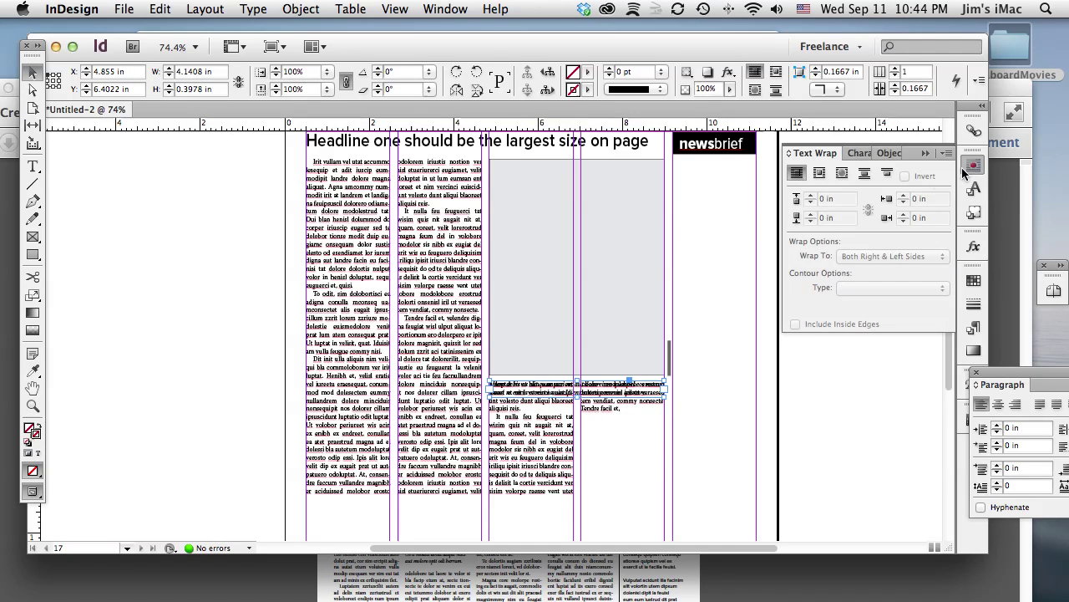
click(819, 173)
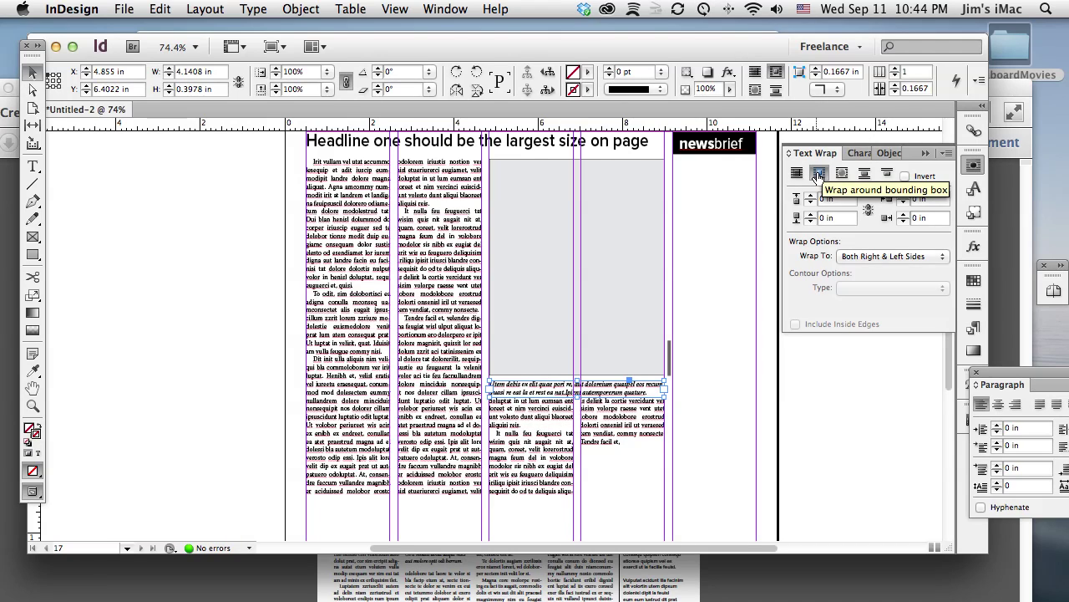
drag(577, 395, 577, 401)
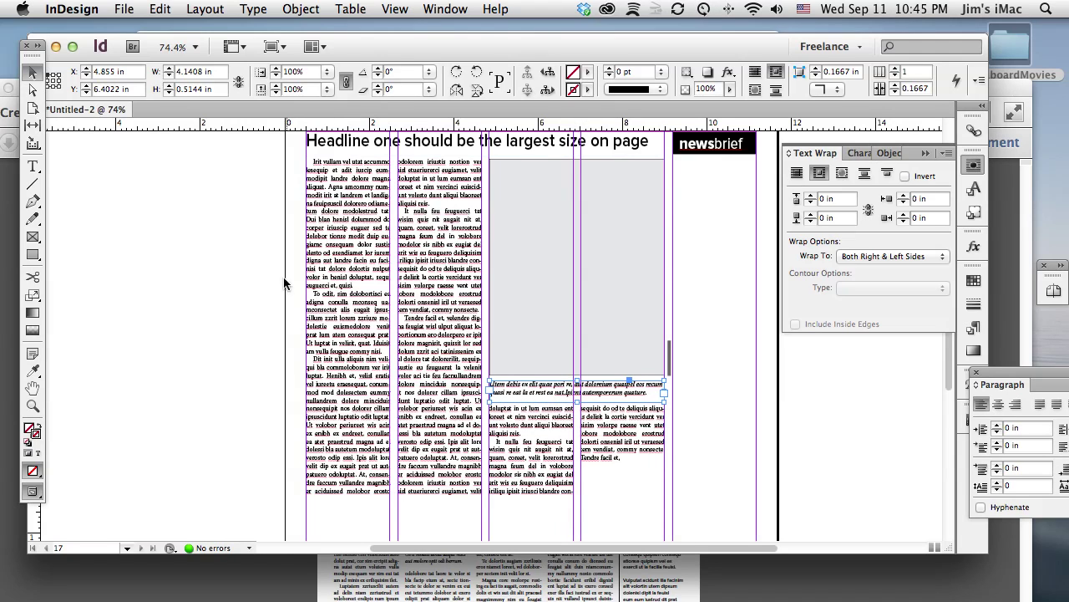
- Shorten the large body text frame slightly so its columns reflow
click(256, 256)
click(535, 455)
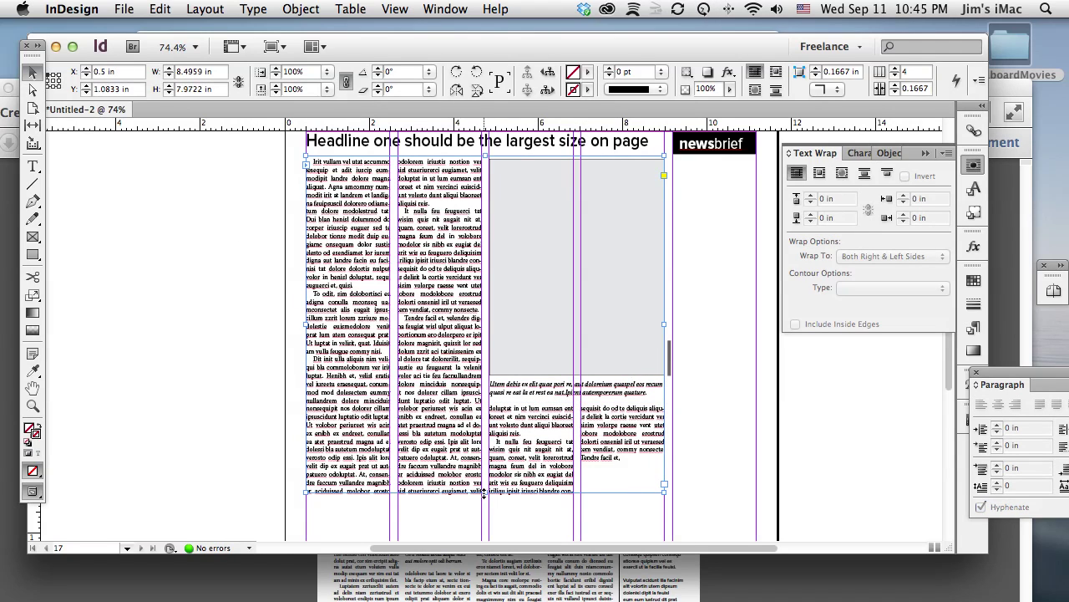
drag(484, 494, 484, 491)
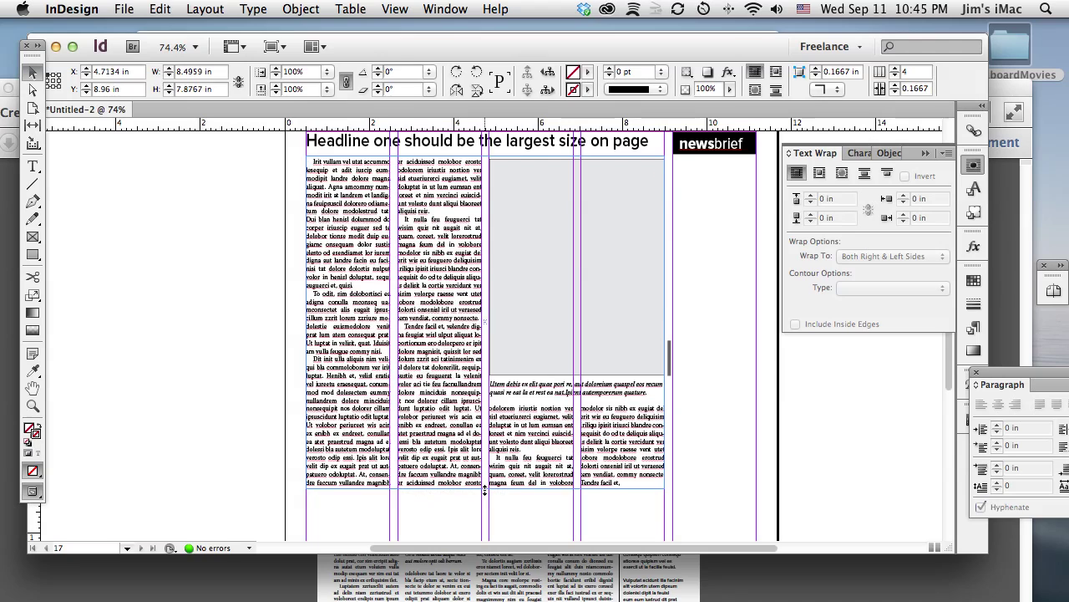
click(280, 300)
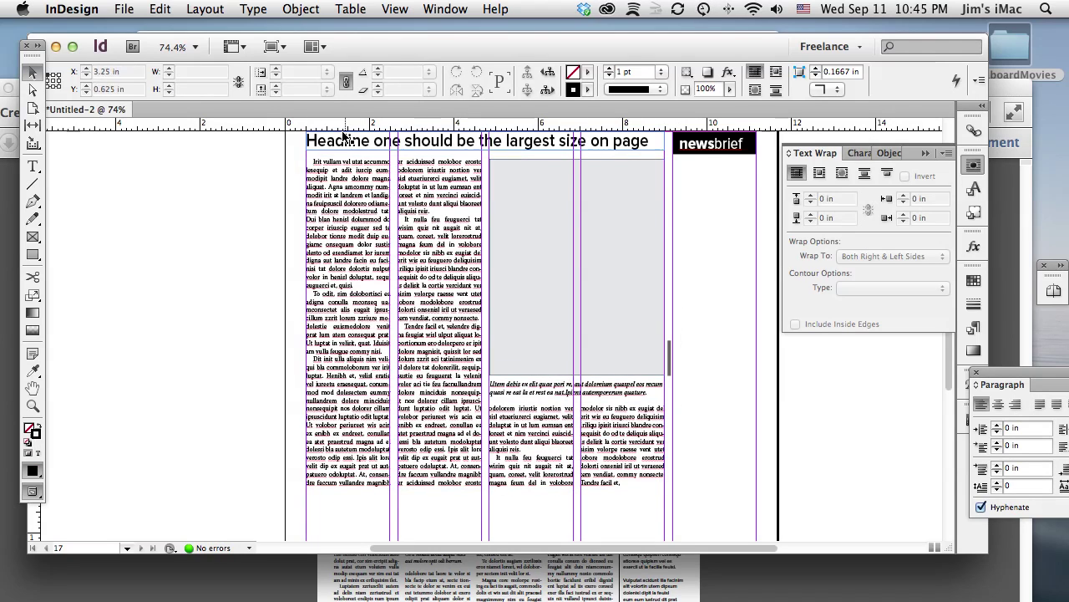
- Compare against the sample PDF and nudge the gray photo box up 1 pt
click(703, 573)
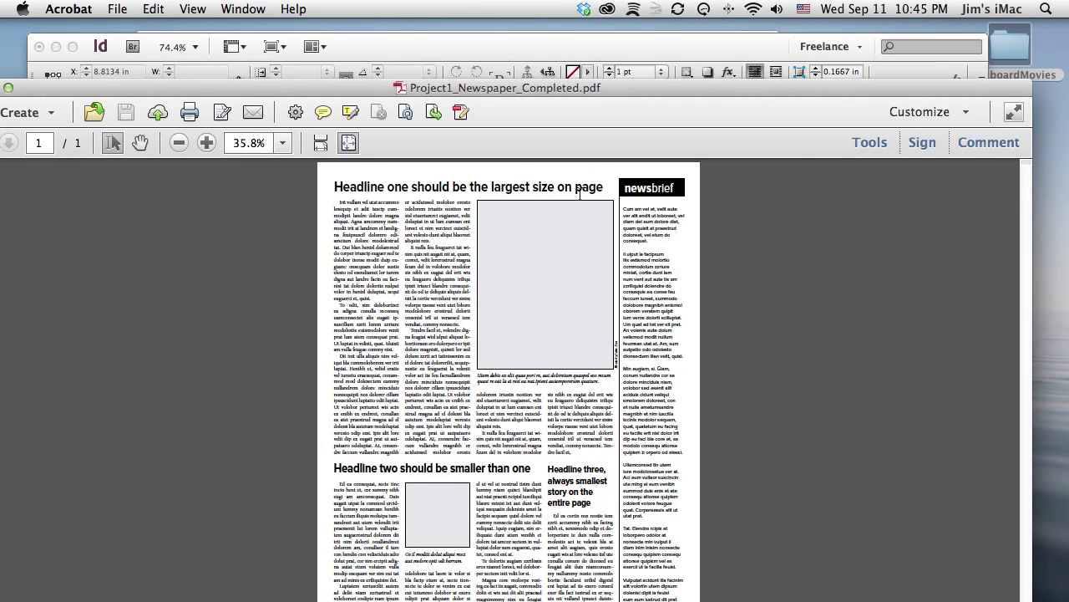
drag(538, 86, 594, 444)
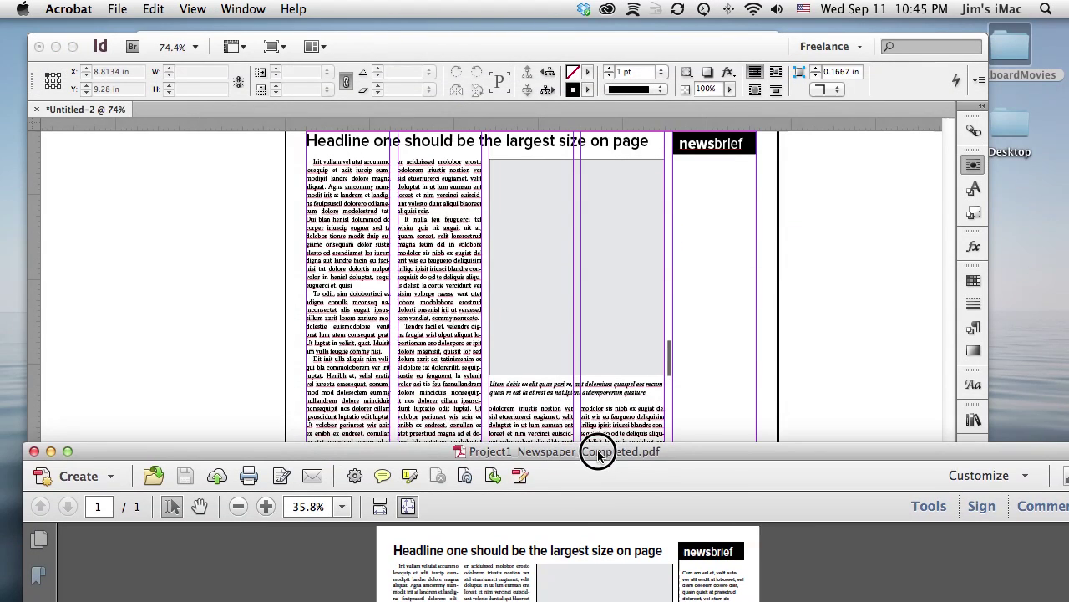
click(211, 223)
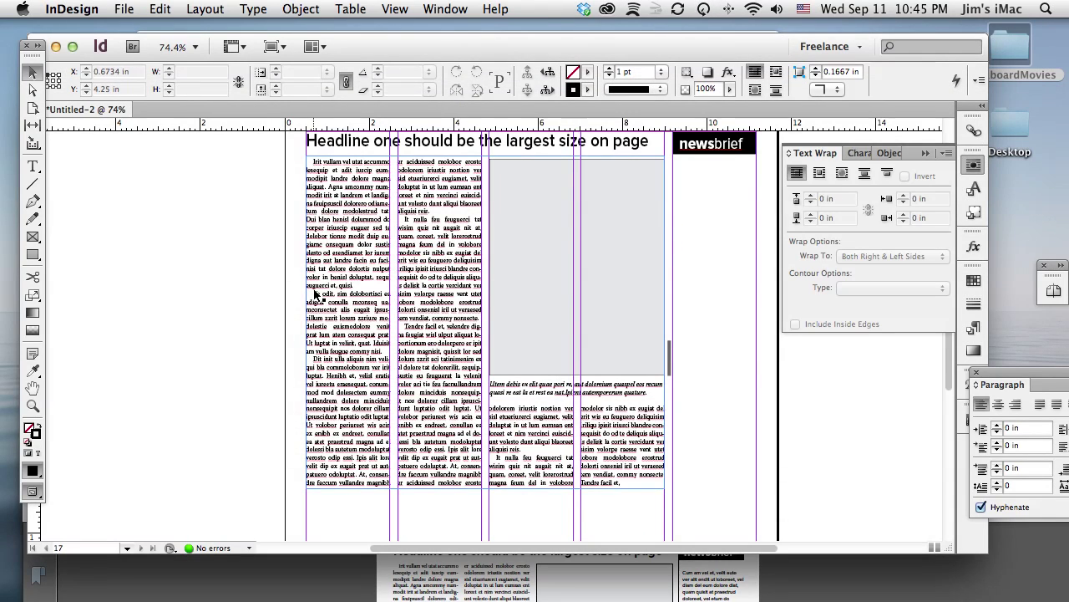
click(529, 324)
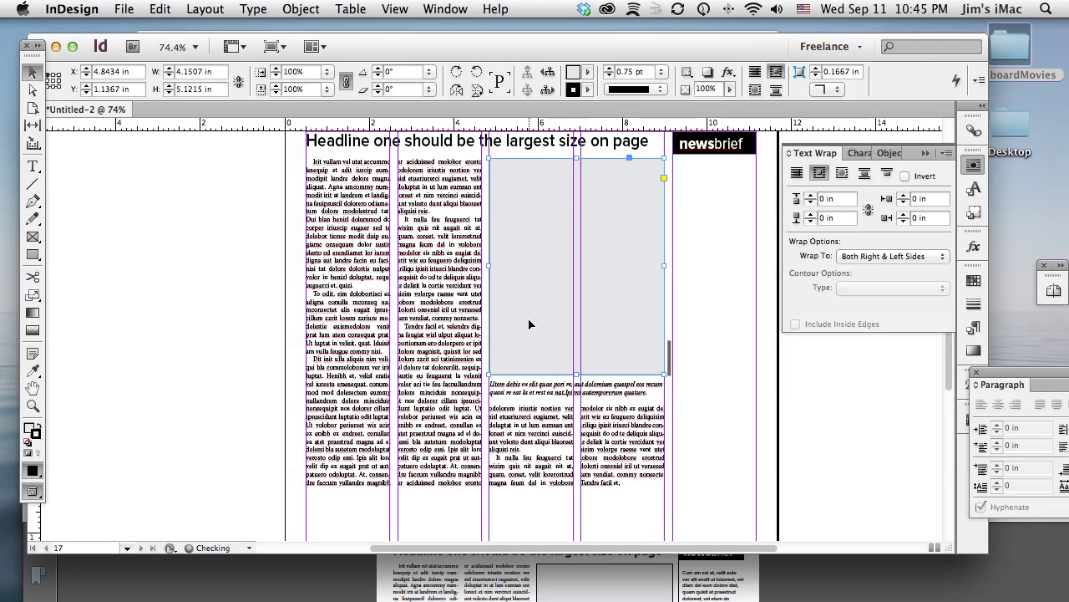
key(Up)
click(213, 267)
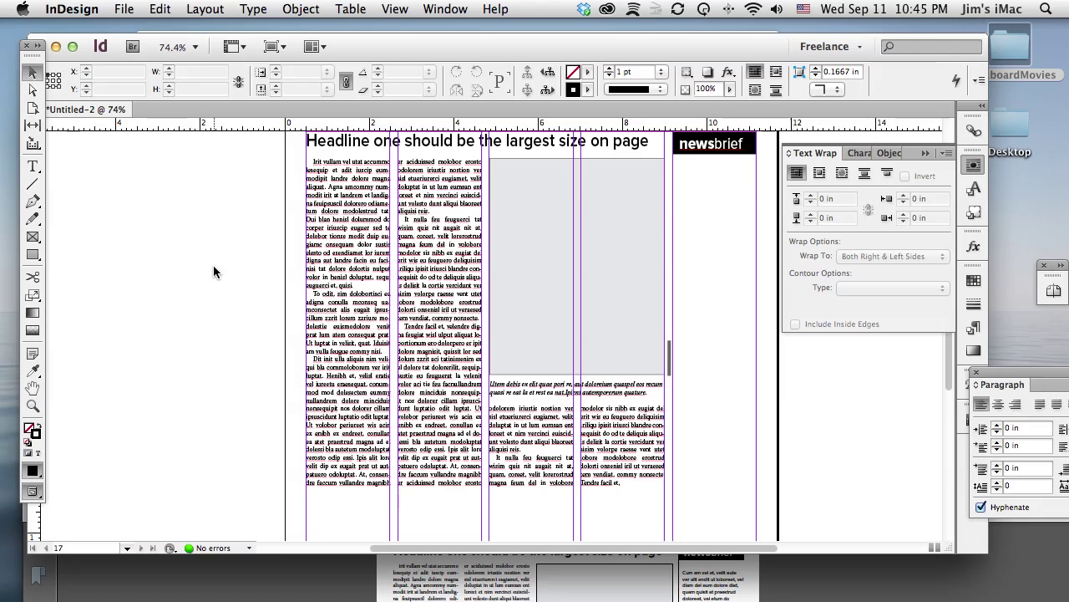
- Preview the page without guides and fit the whole page in the window
key(w)
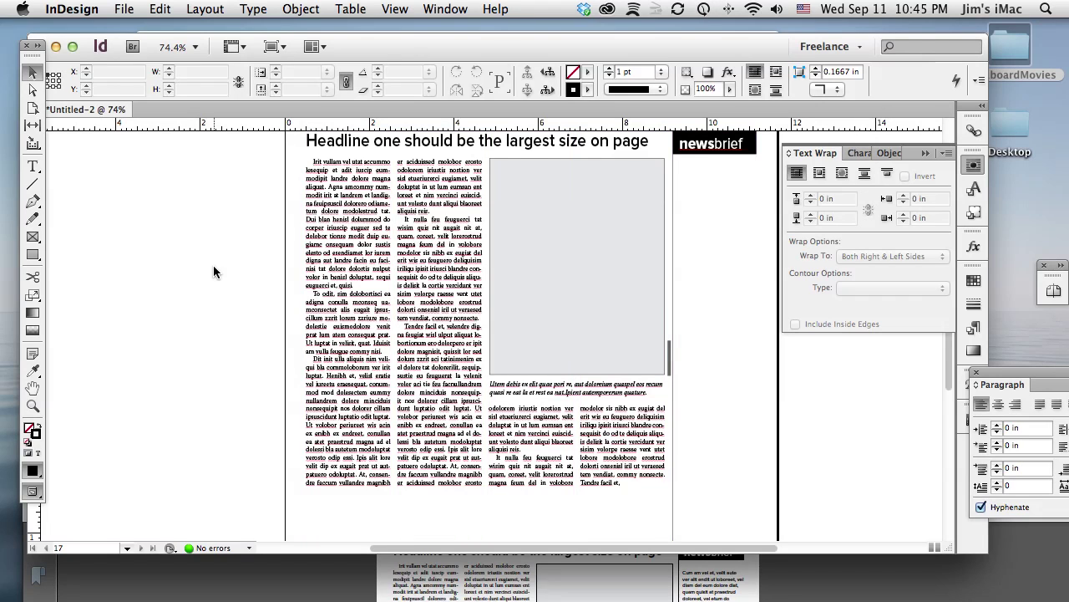
click(579, 338)
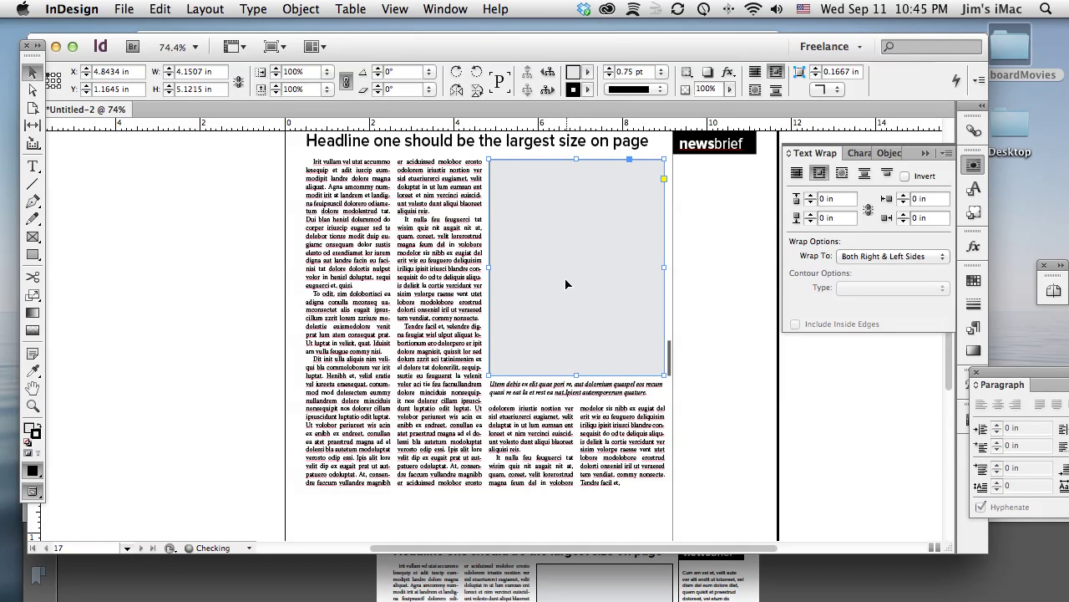
key(super+shift+a)
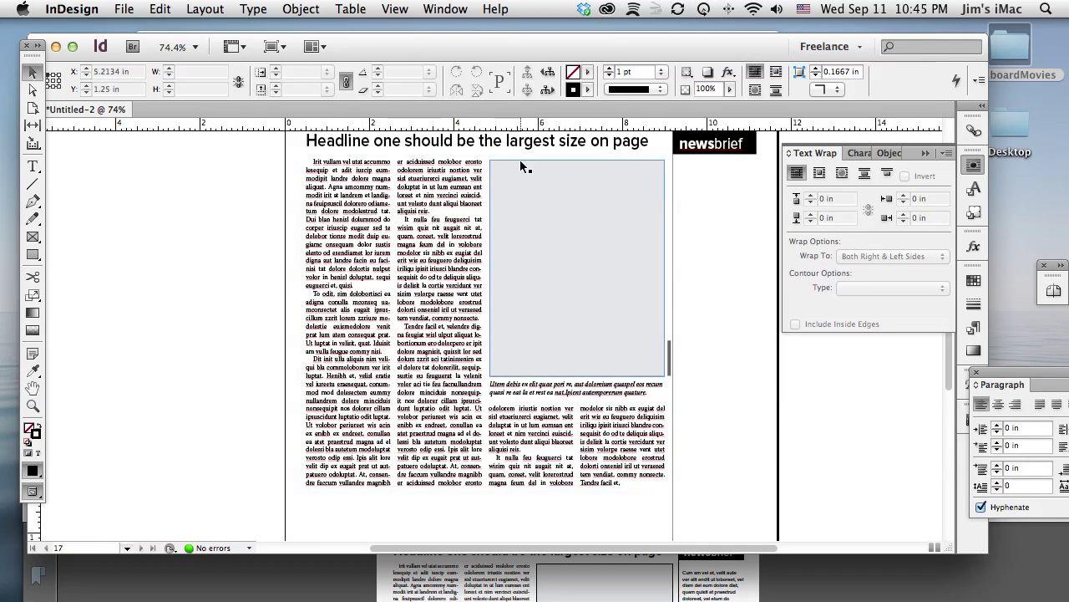
click(140, 170)
key(super+0)
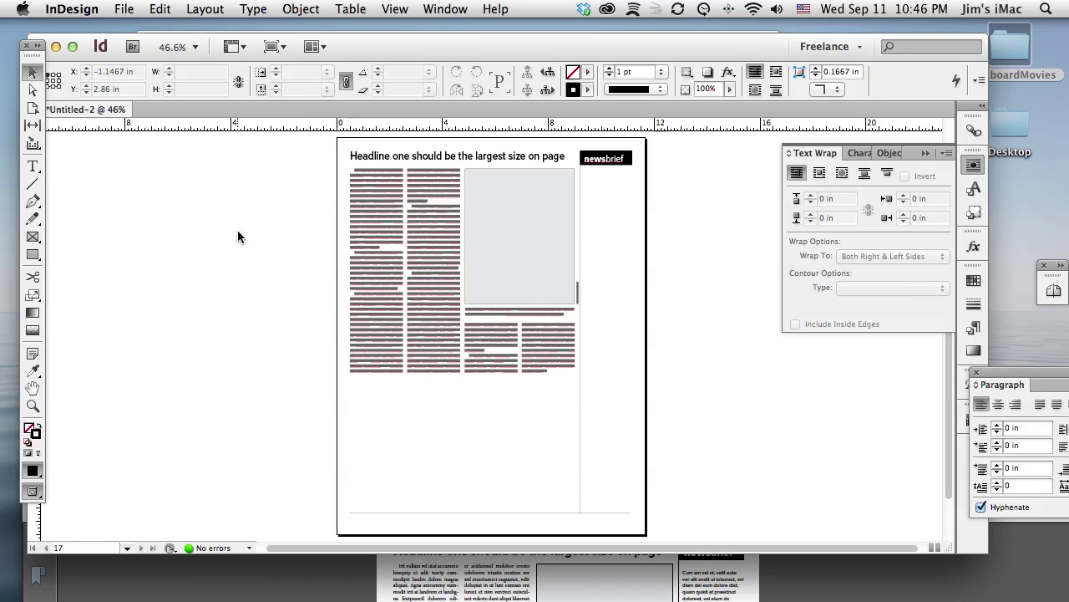
click(32, 405)
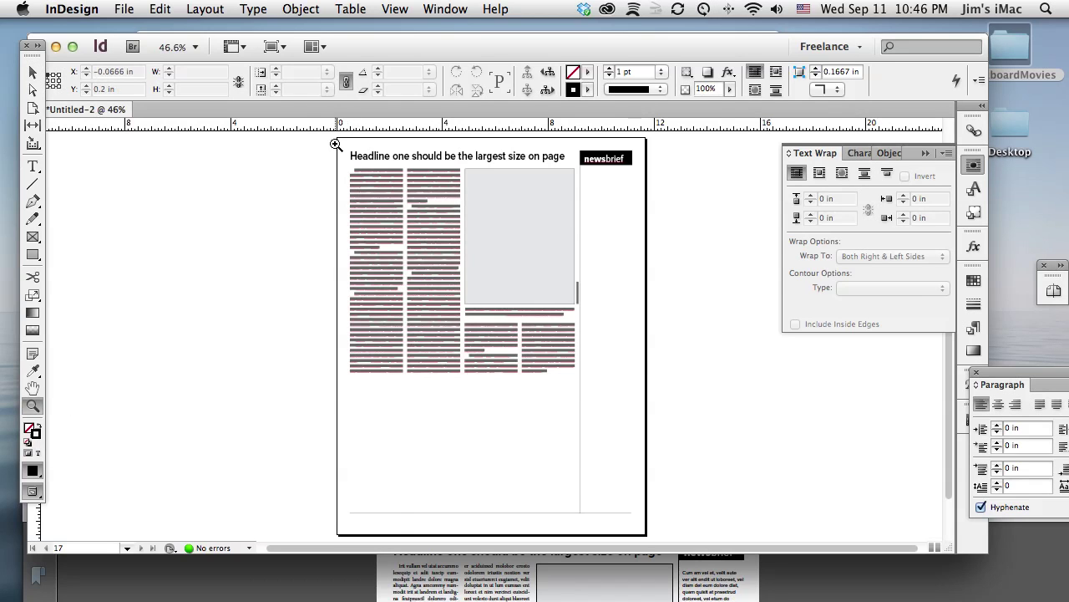
- Zoom into the top-left of the text columns and hide the baseline grid
drag(335, 144, 441, 250)
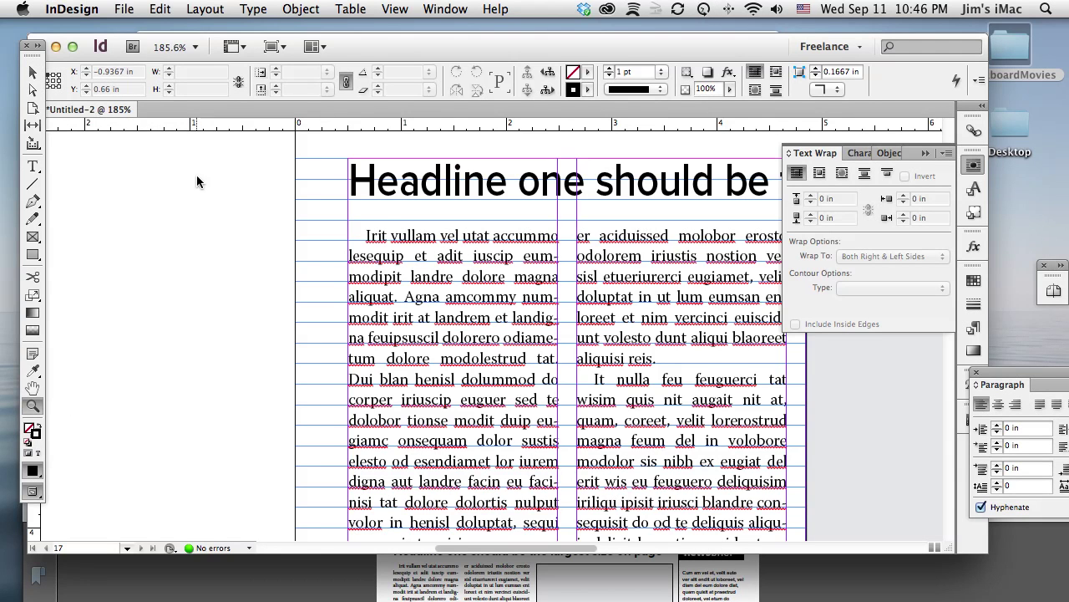
key(v)
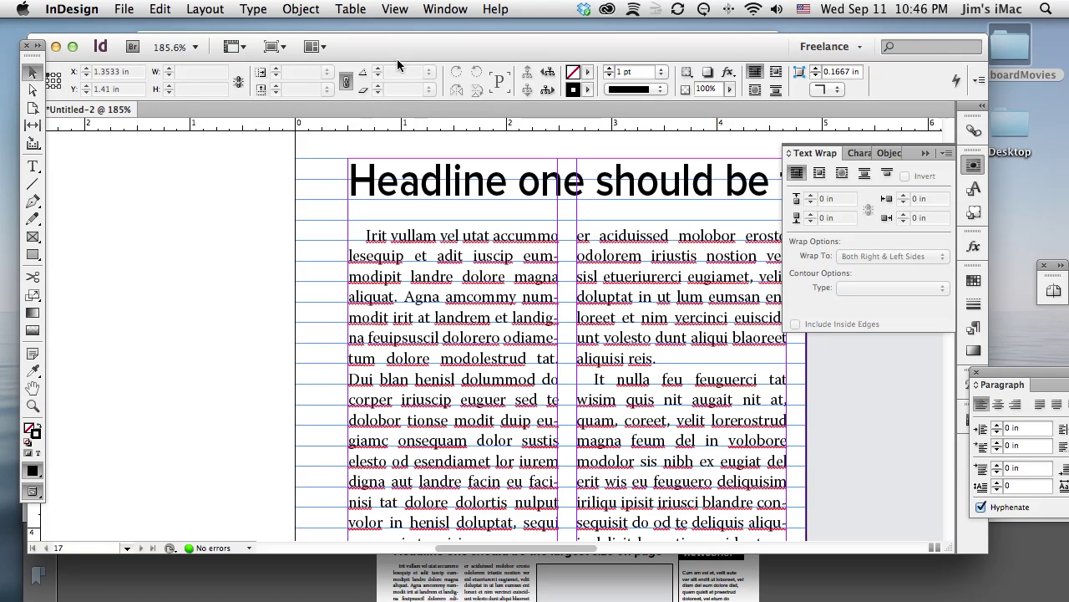
click(394, 8)
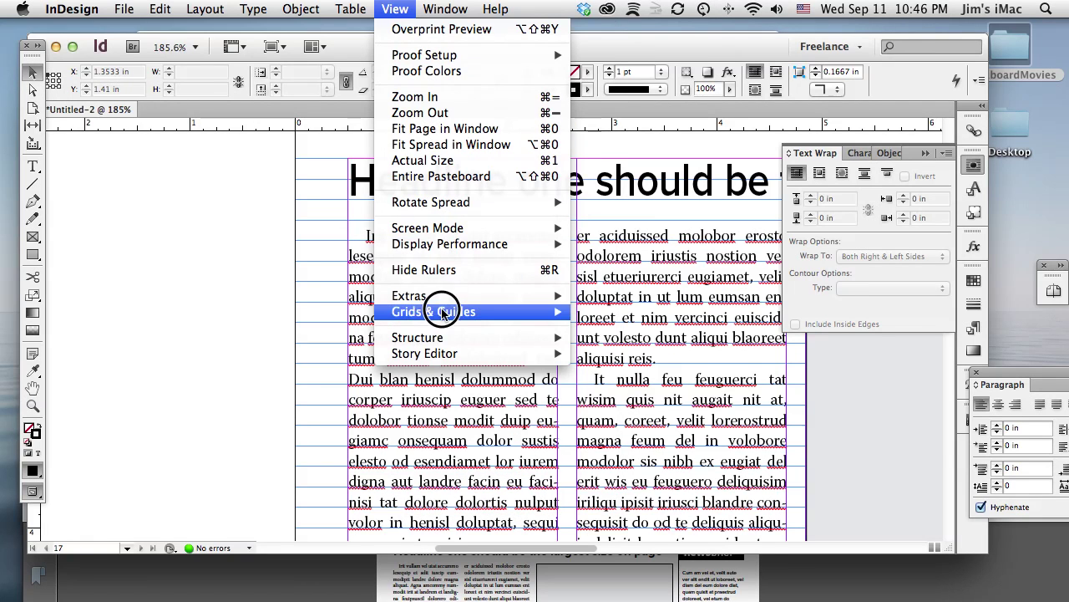
mouse_move(511, 310)
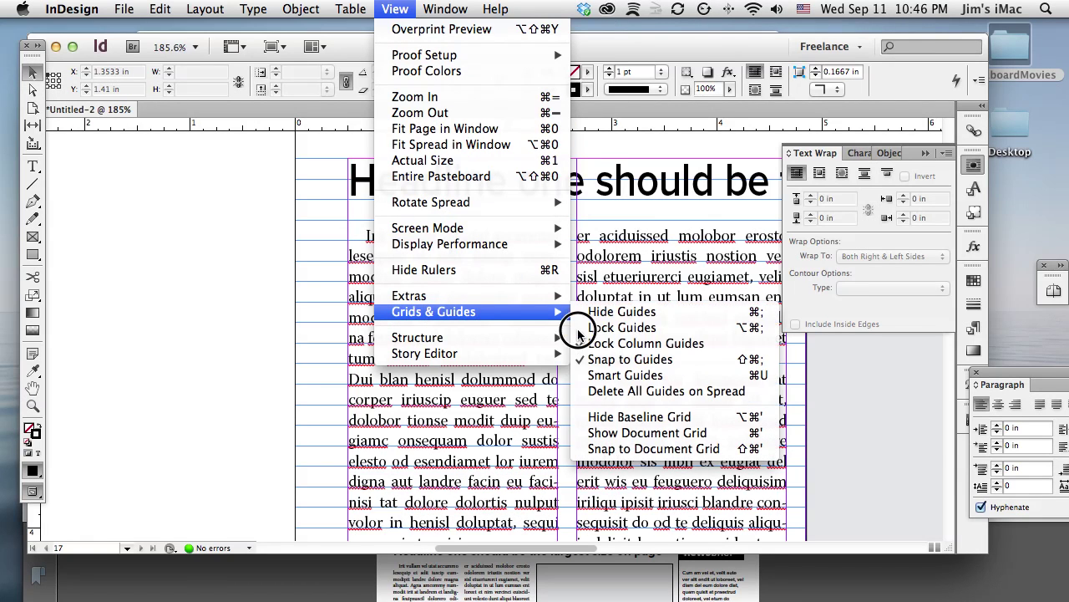
click(602, 416)
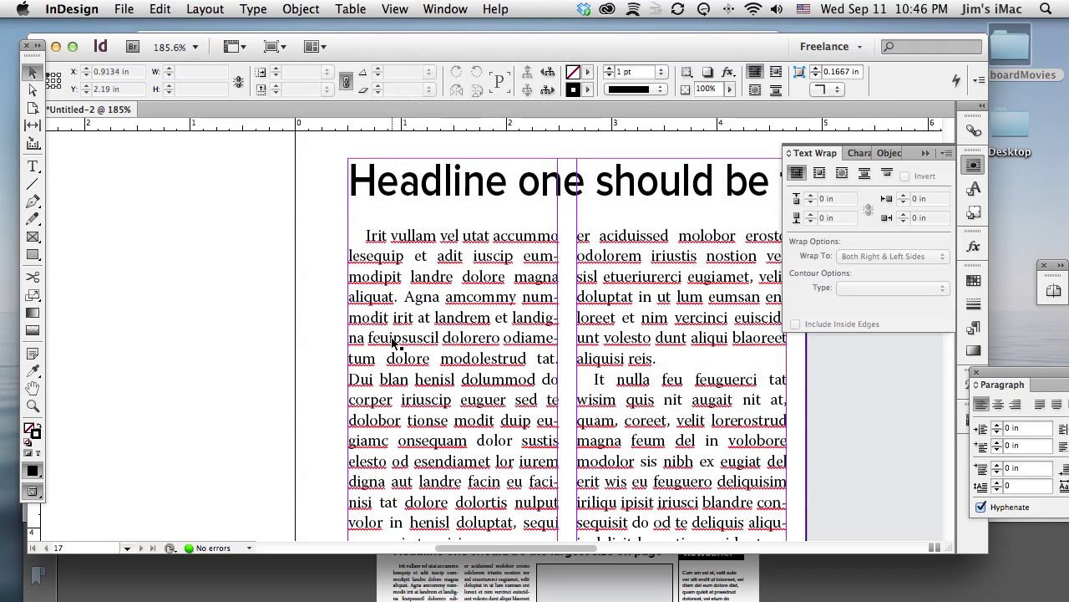
- Align the body text frame's left edge at 0.5 in and bottom-right corner to the column guides, 8.4959 in wide
click(411, 284)
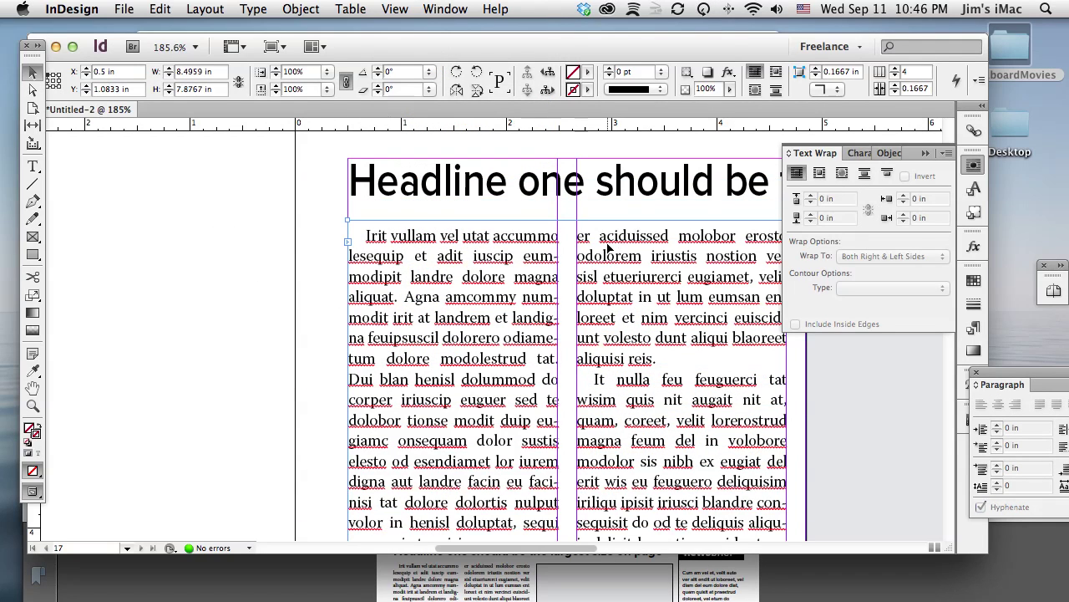
drag(350, 352, 356, 352)
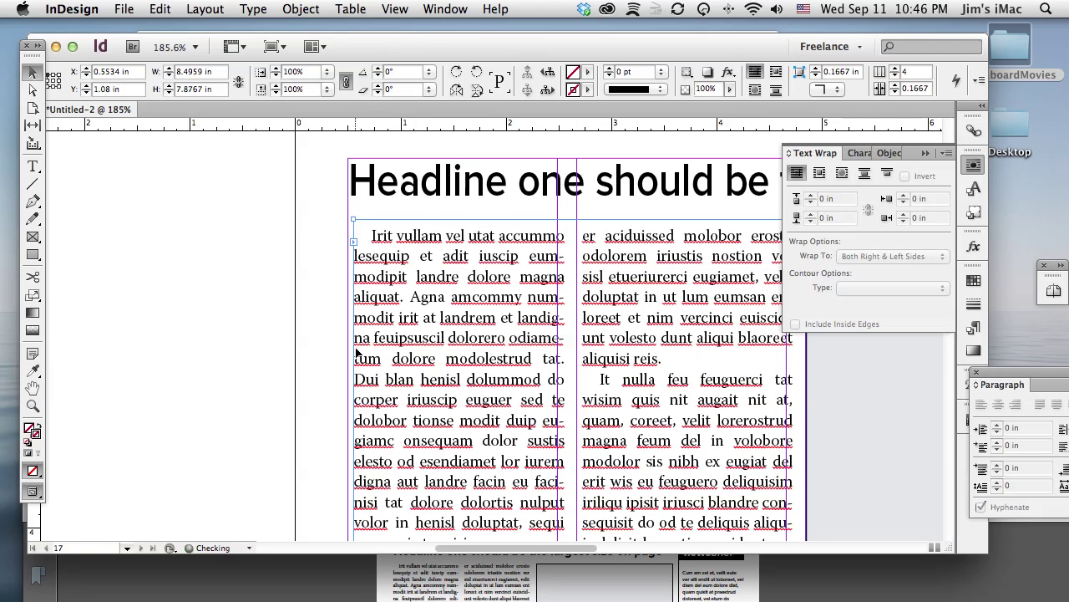
scroll(447, 412, down, 5)
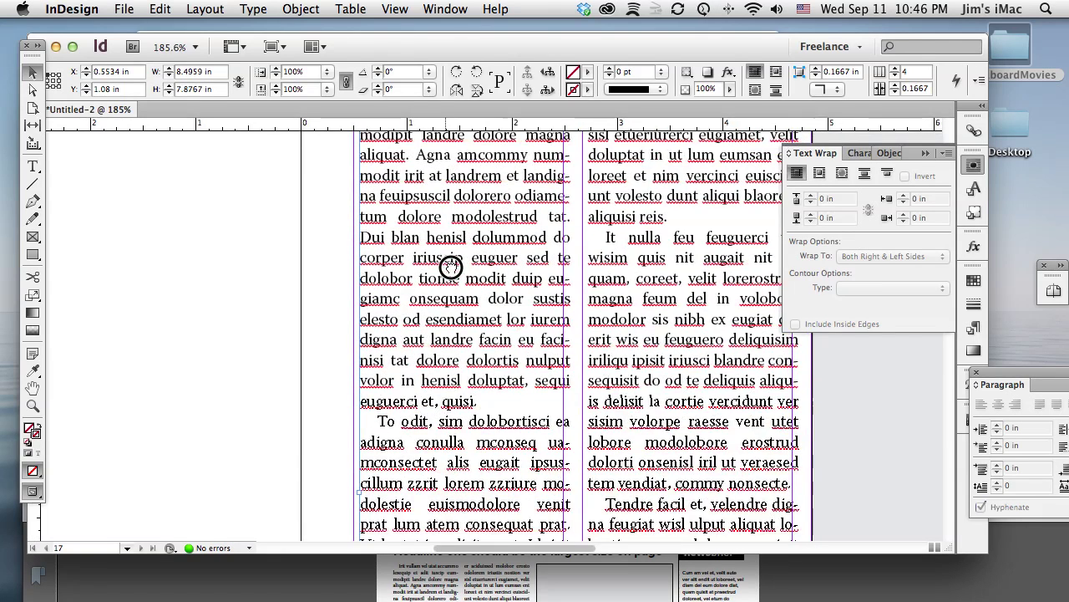
drag(363, 456, 357, 456)
scroll(666, 401, right, 6)
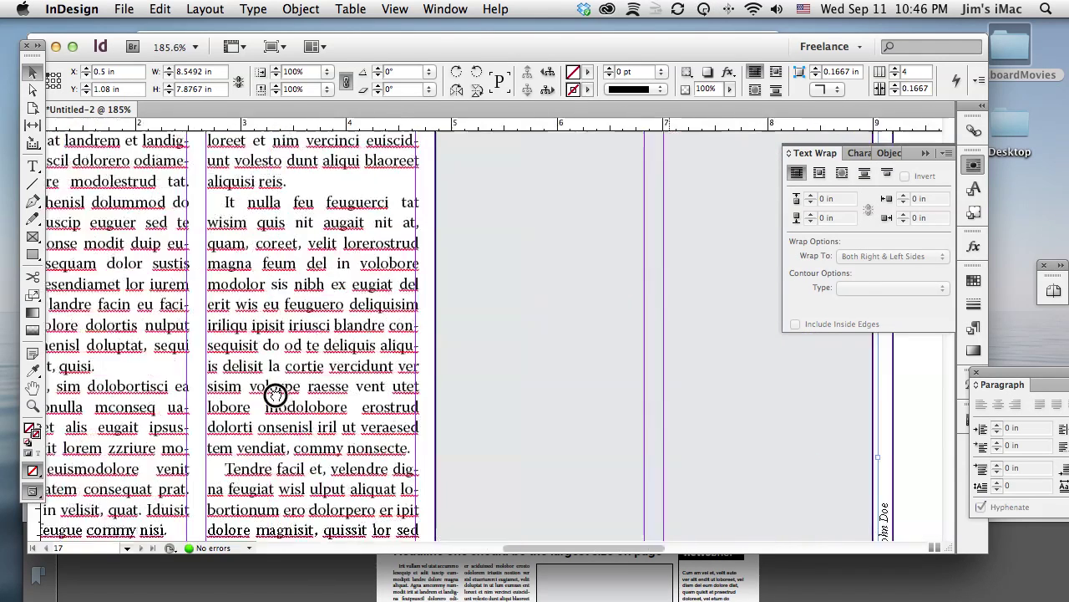
scroll(363, 406, down, 3)
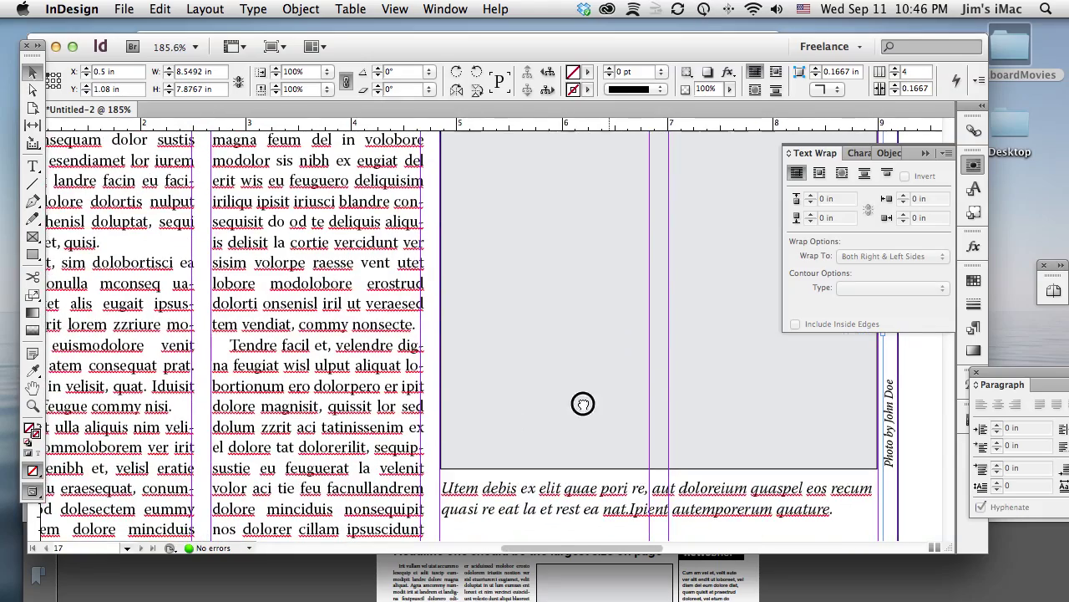
scroll(583, 404, down, 6)
scroll(583, 404, right, 6)
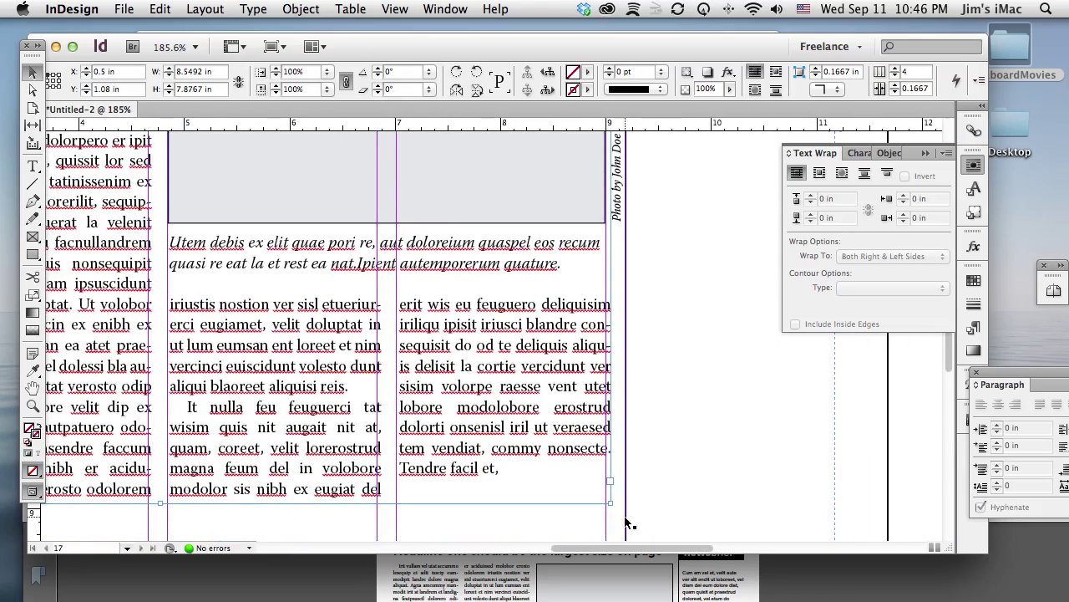
drag(611, 503, 606, 505)
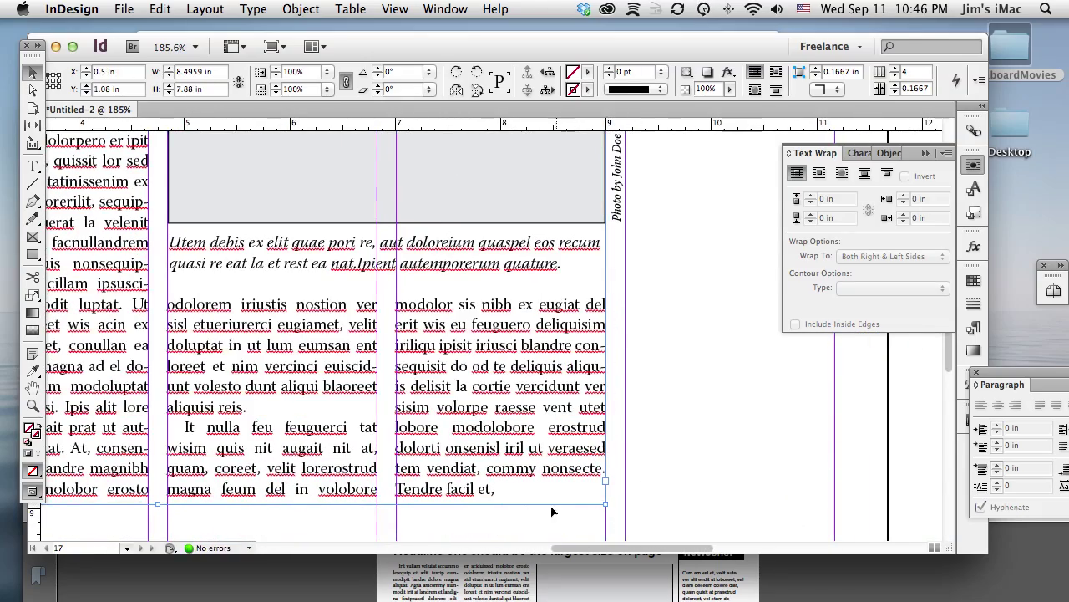
click(644, 434)
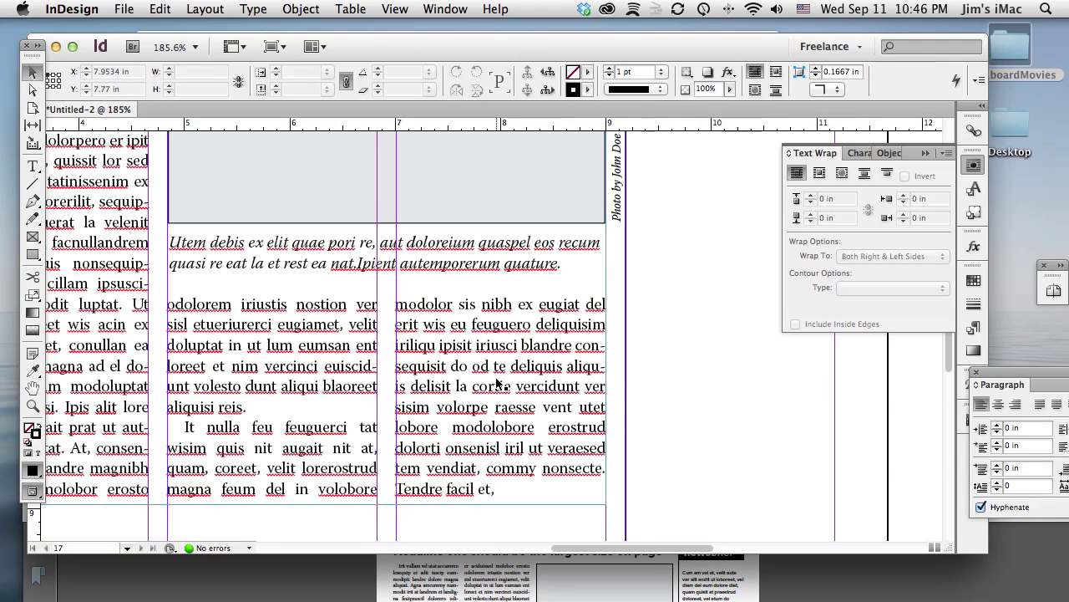
key(super+0)
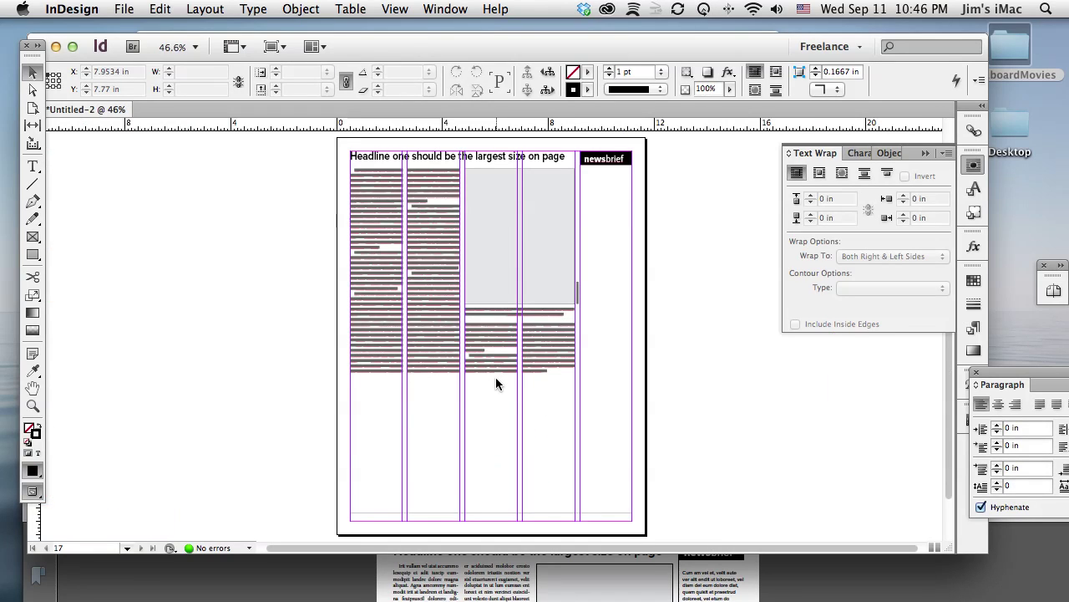